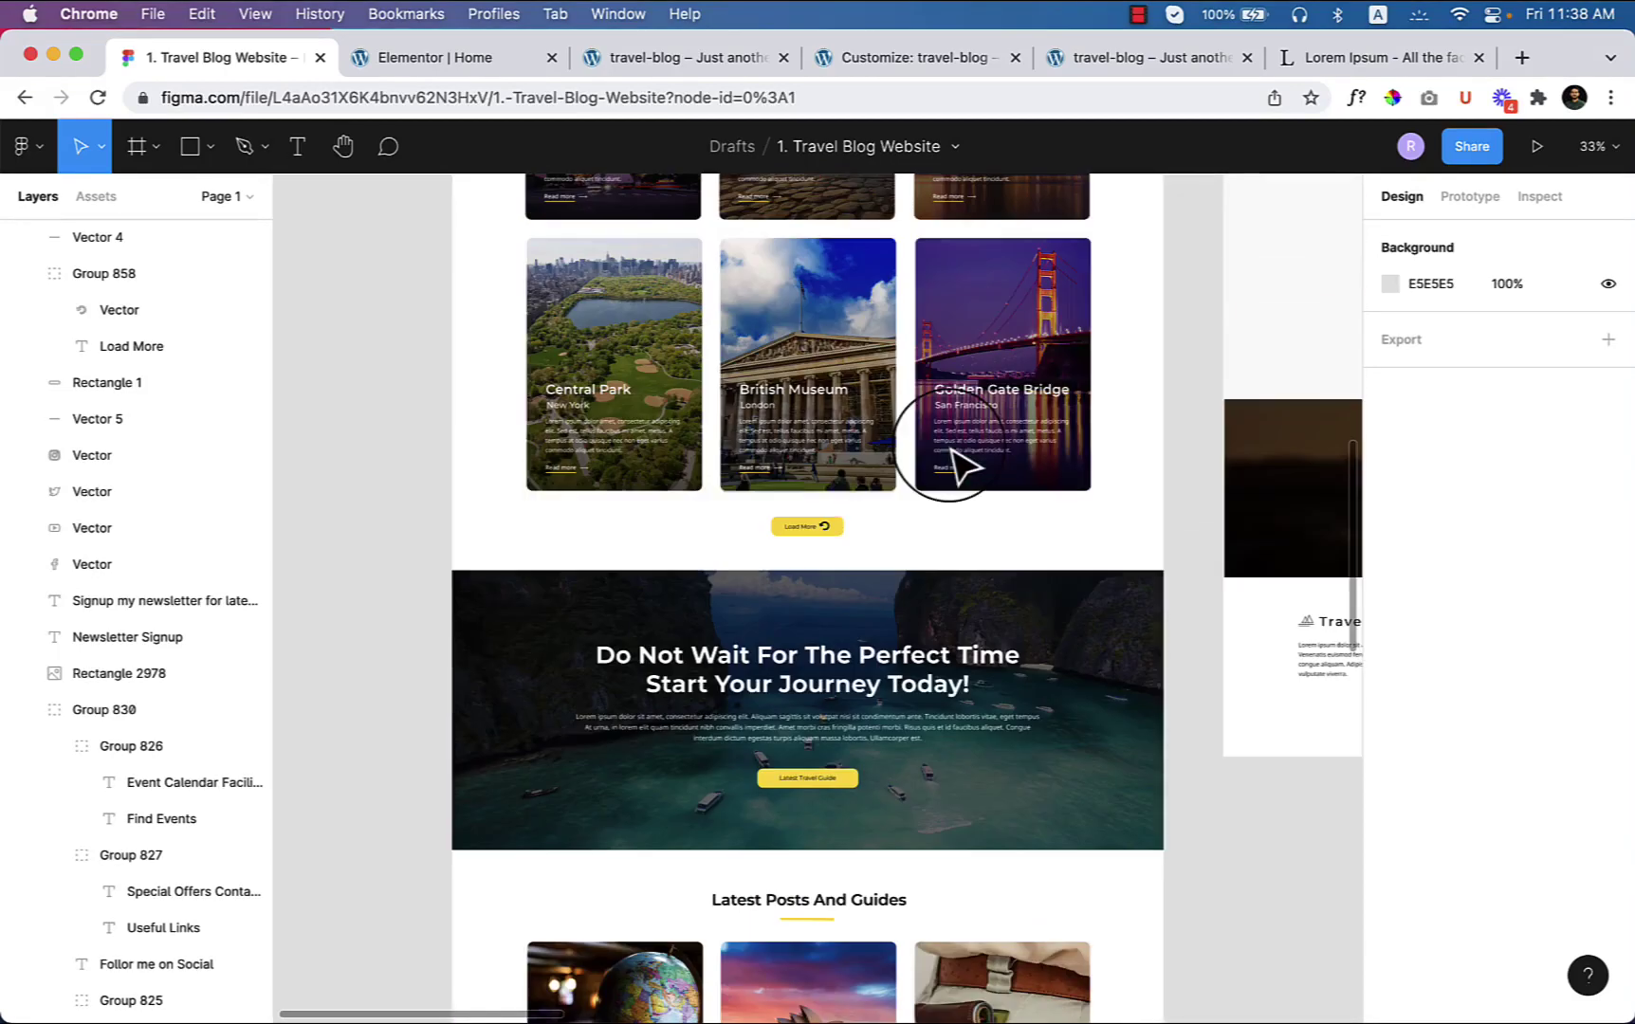
Step: Select the hero heading layer in Figma to reveal its Montserrat Bold 65 font settings
scroll(913, 693, "down", 2)
scroll(811, 617, "up", 2)
scroll(806, 622, "up", 2)
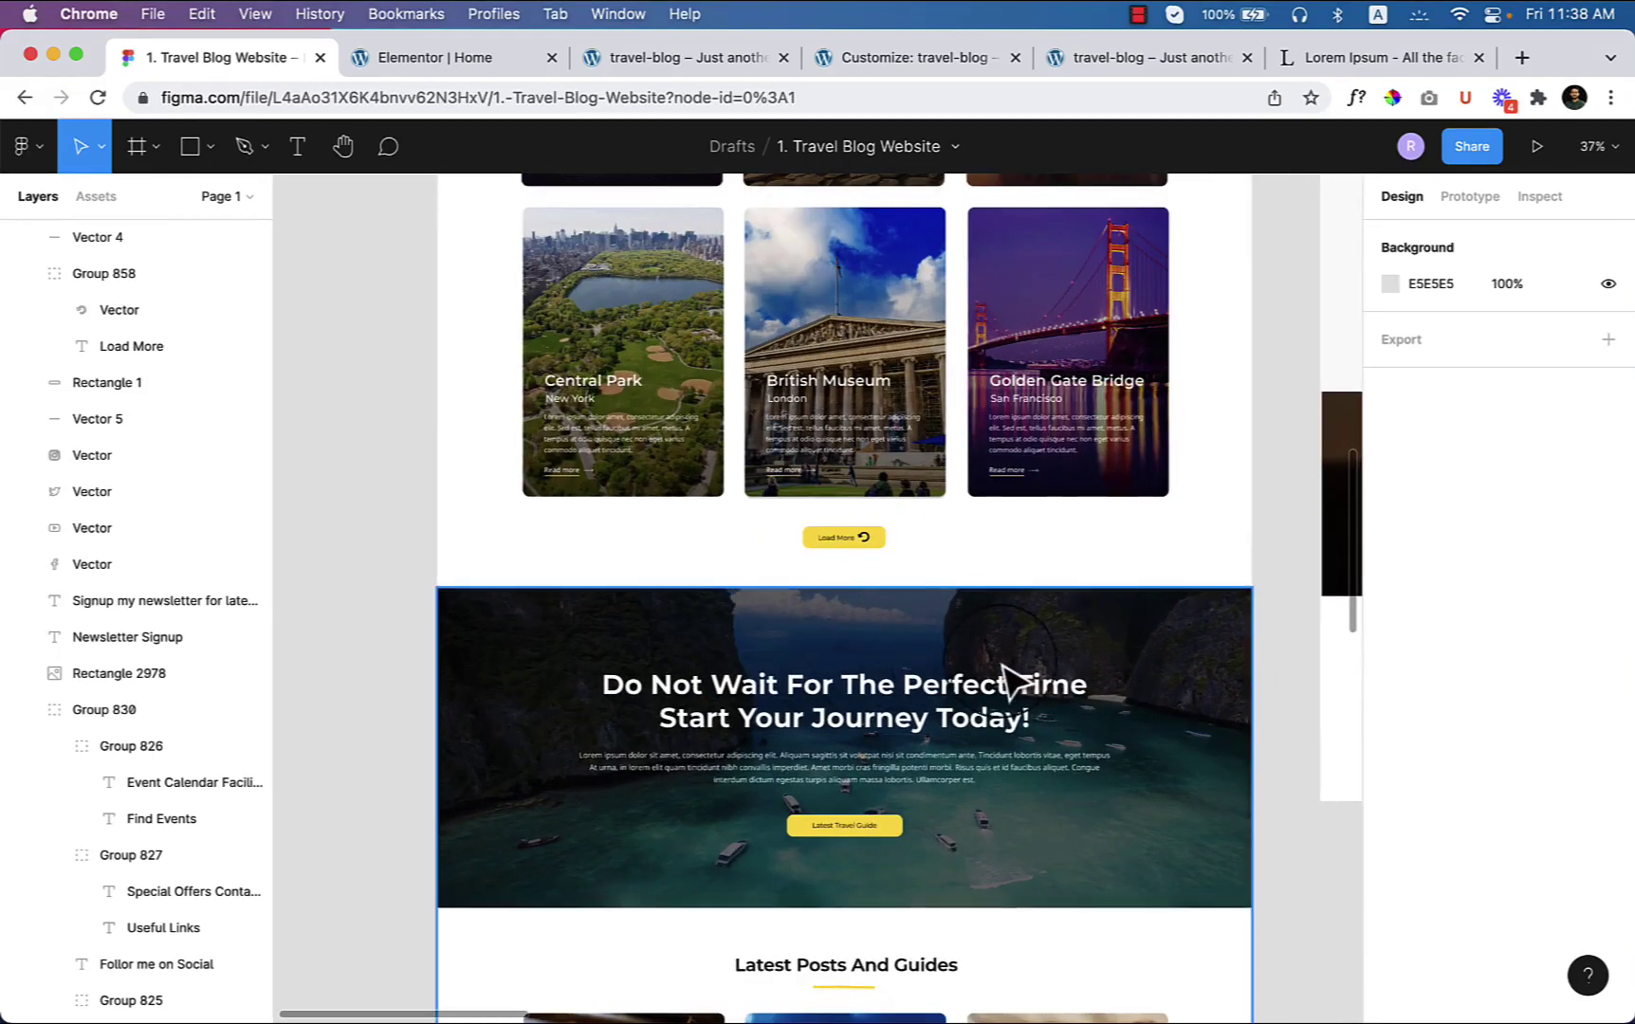
scroll(1041, 629, "down", 3)
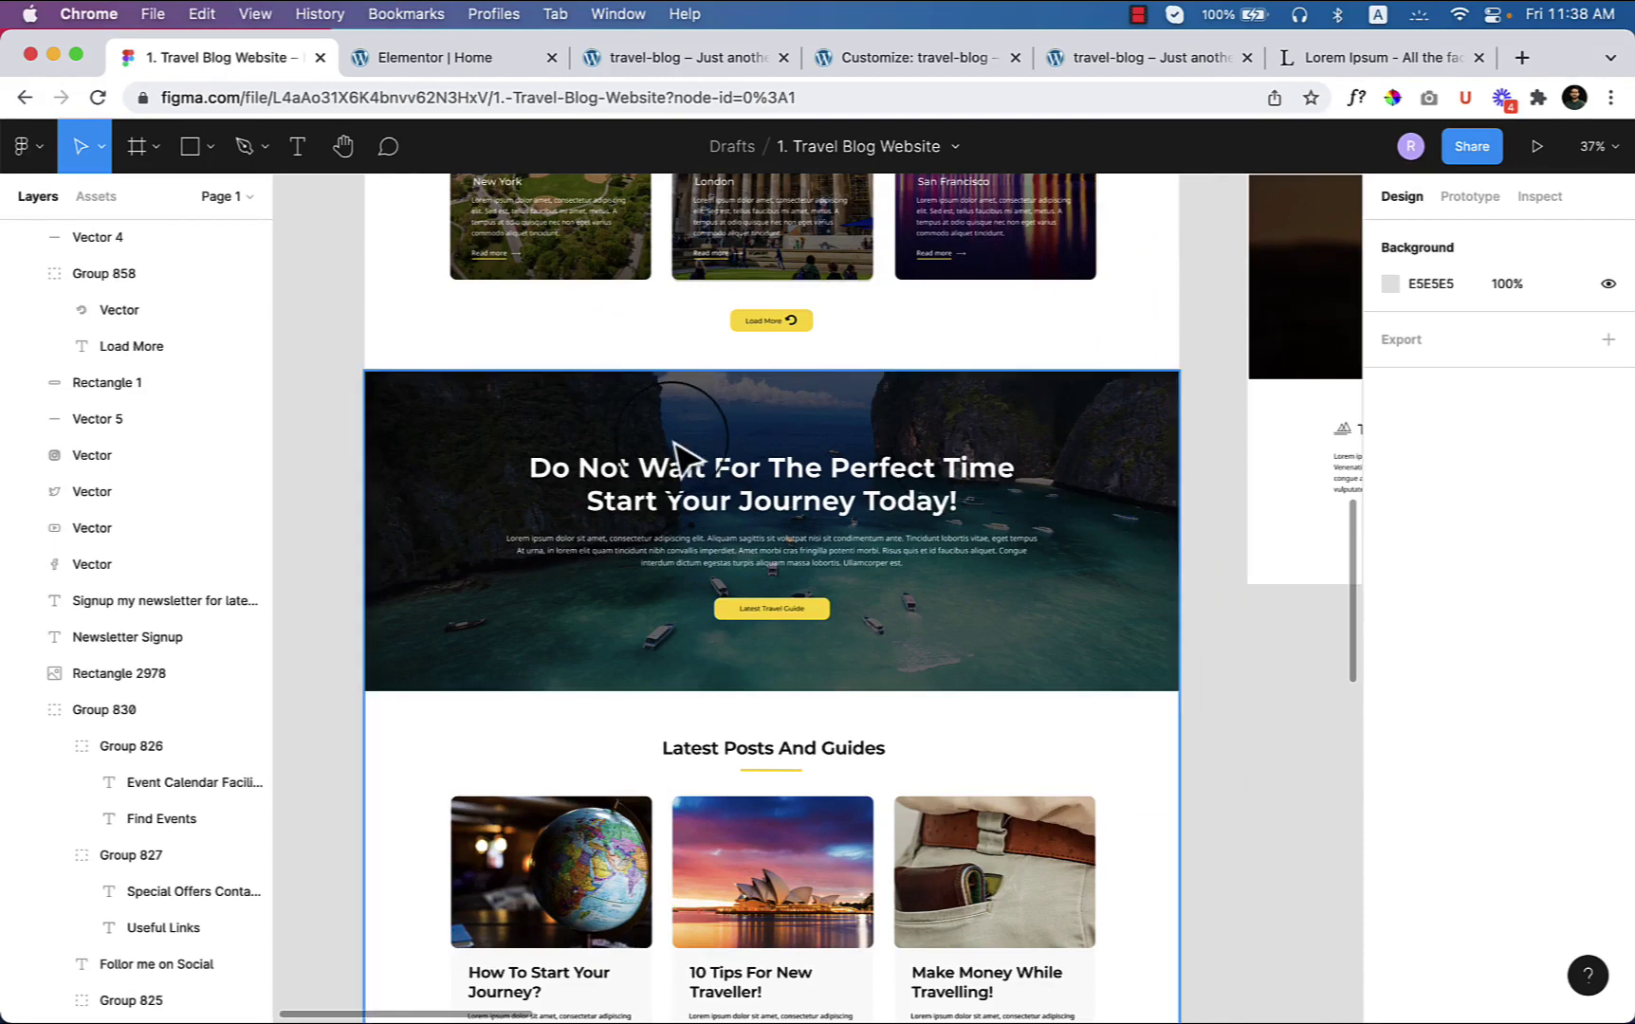
left_click(754, 548)
double_click(754, 465)
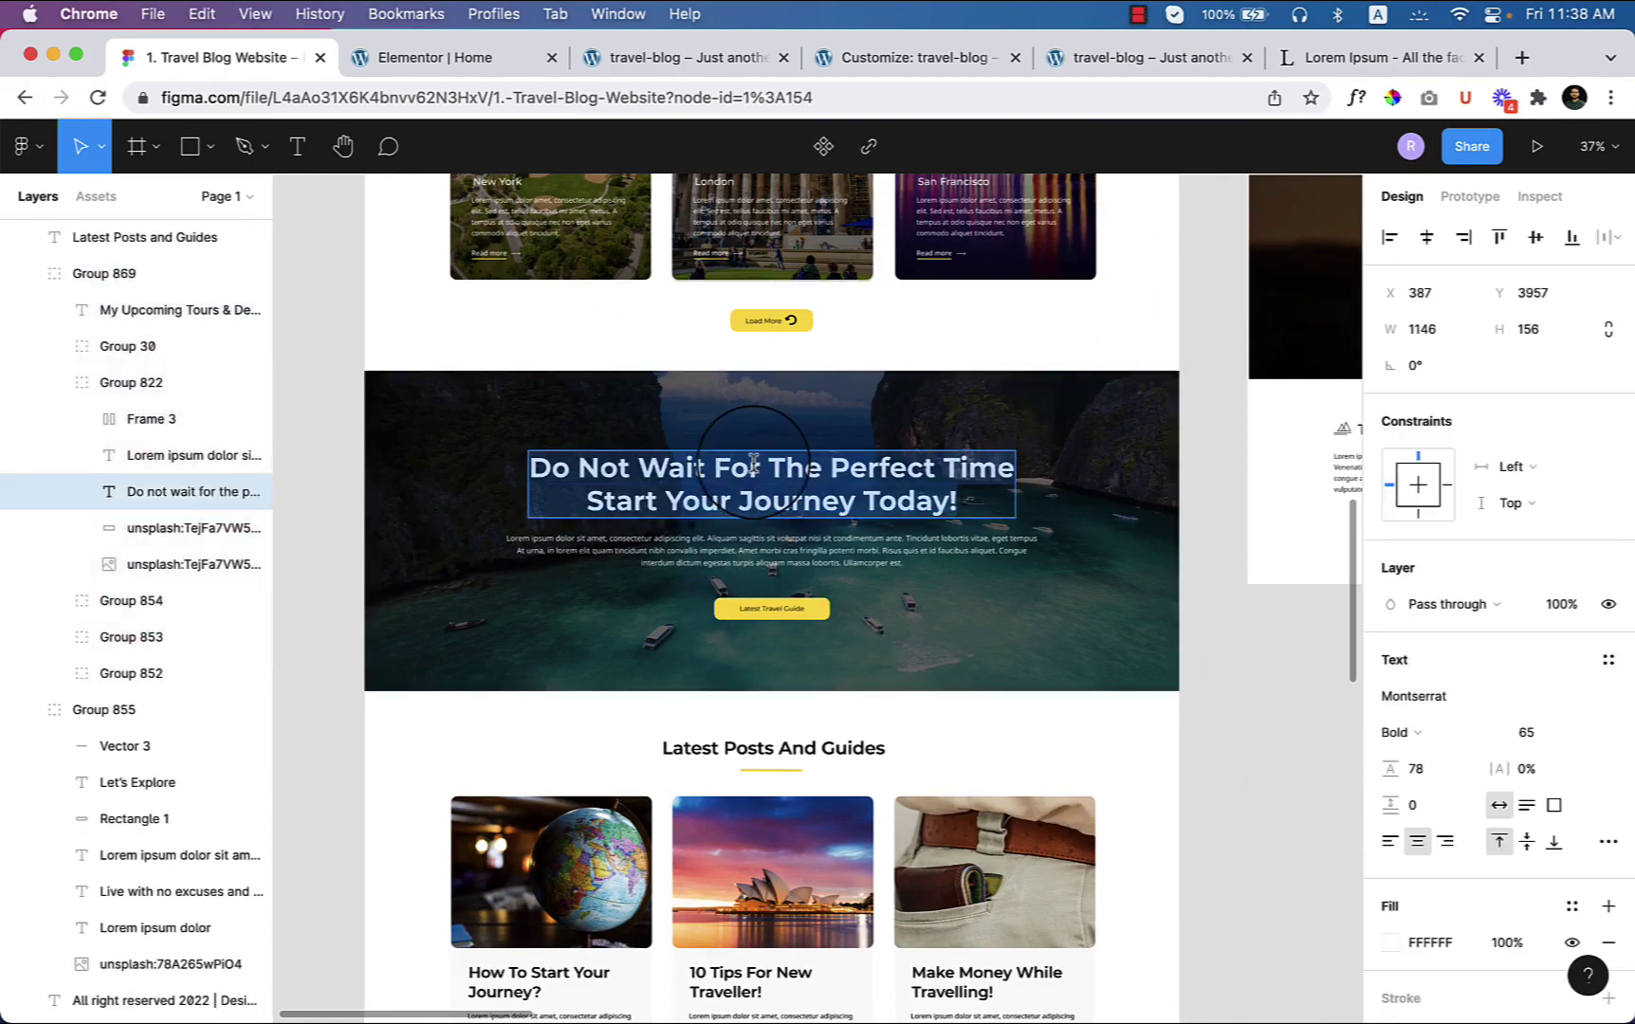
Step: Add a new single-column section to the page in the Elementor editor
left_click(707, 59)
scroll(888, 664, "down", 10)
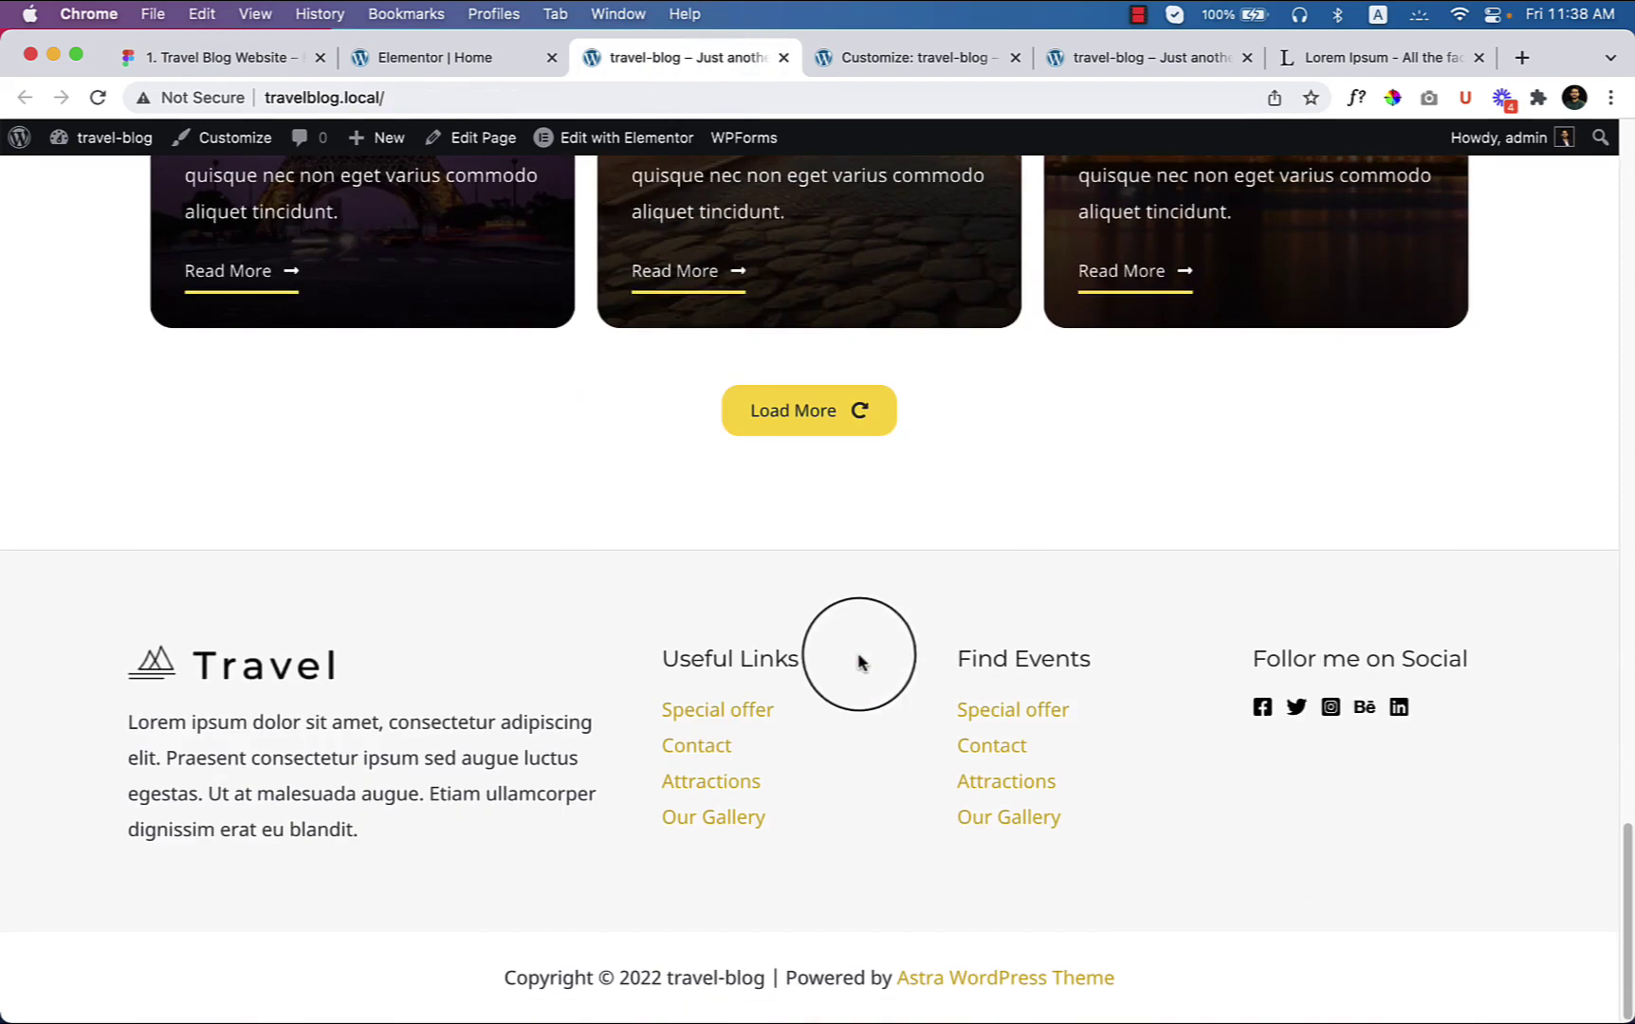
left_click(449, 57)
left_click(901, 508)
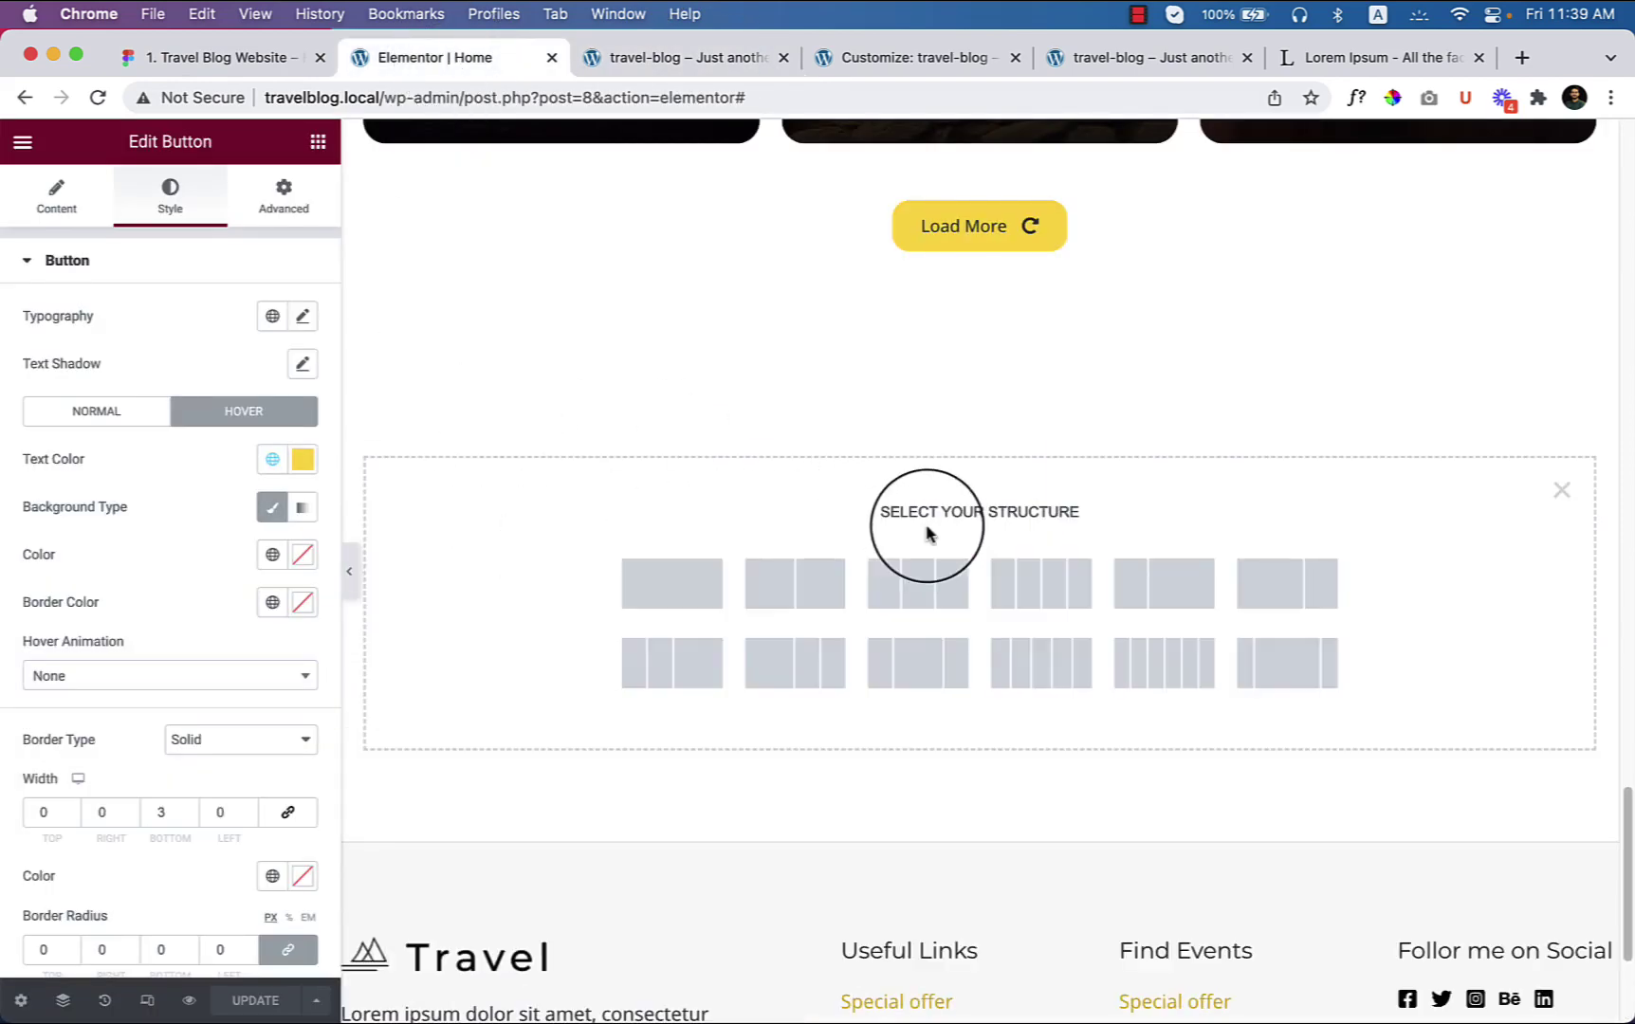
left_click(693, 607)
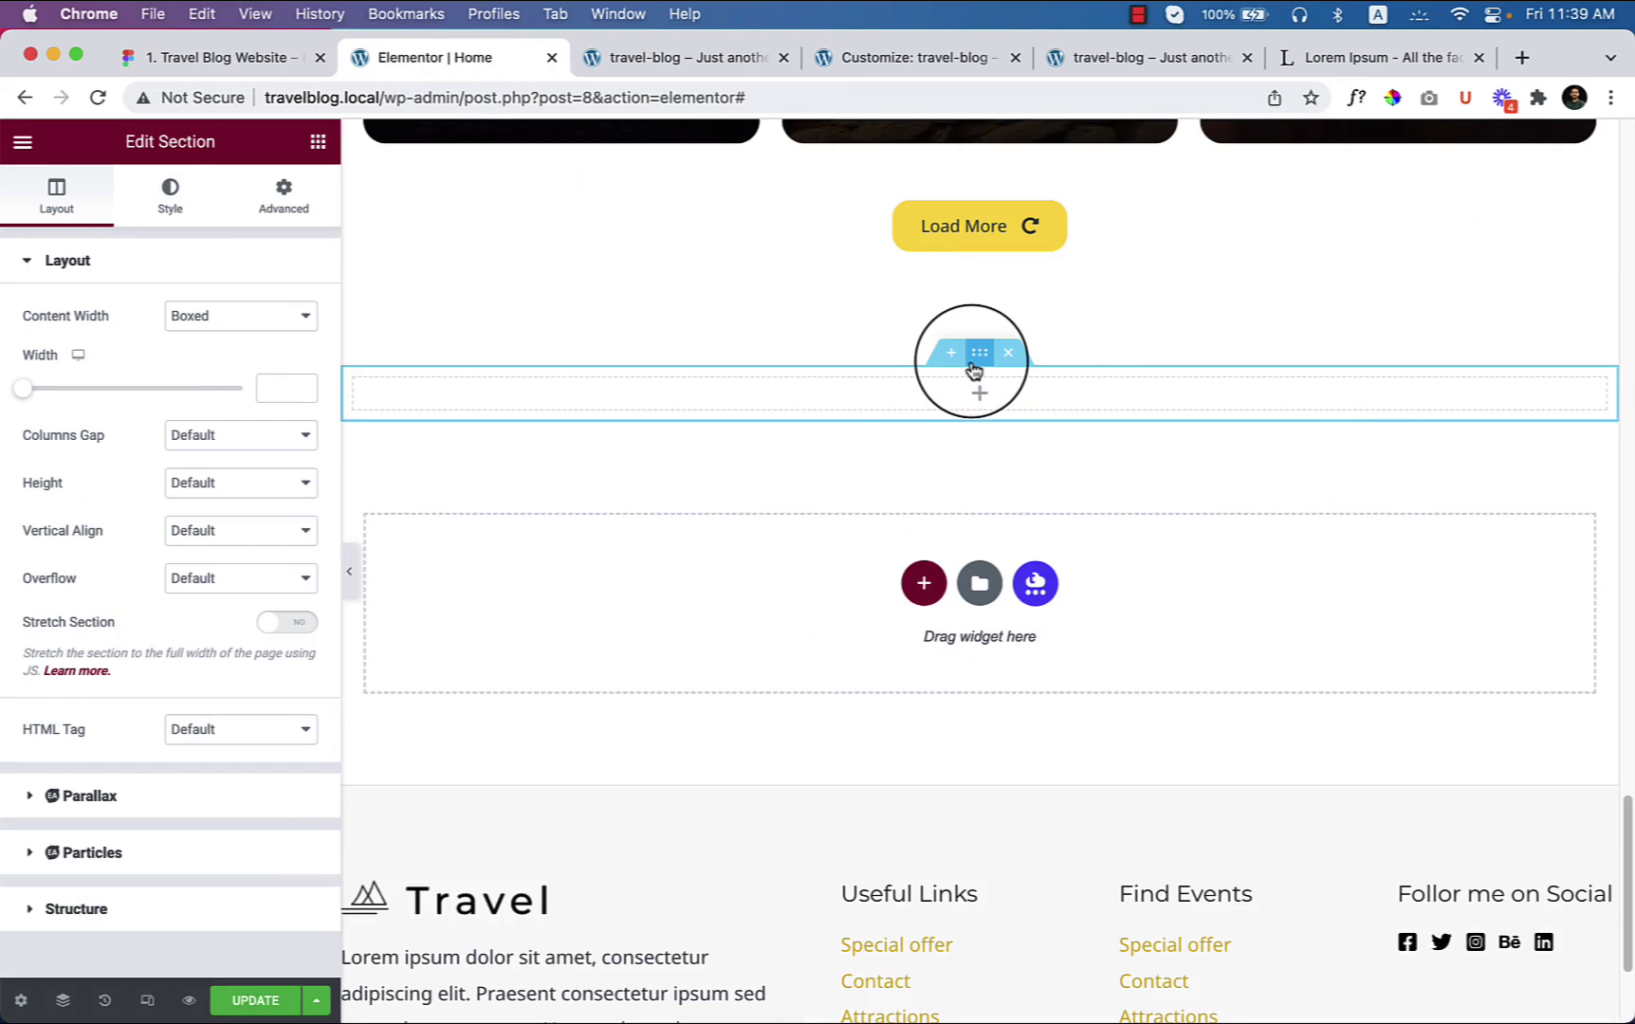
Step: Set the section height to Min Height of 500 px
left_click(168, 195)
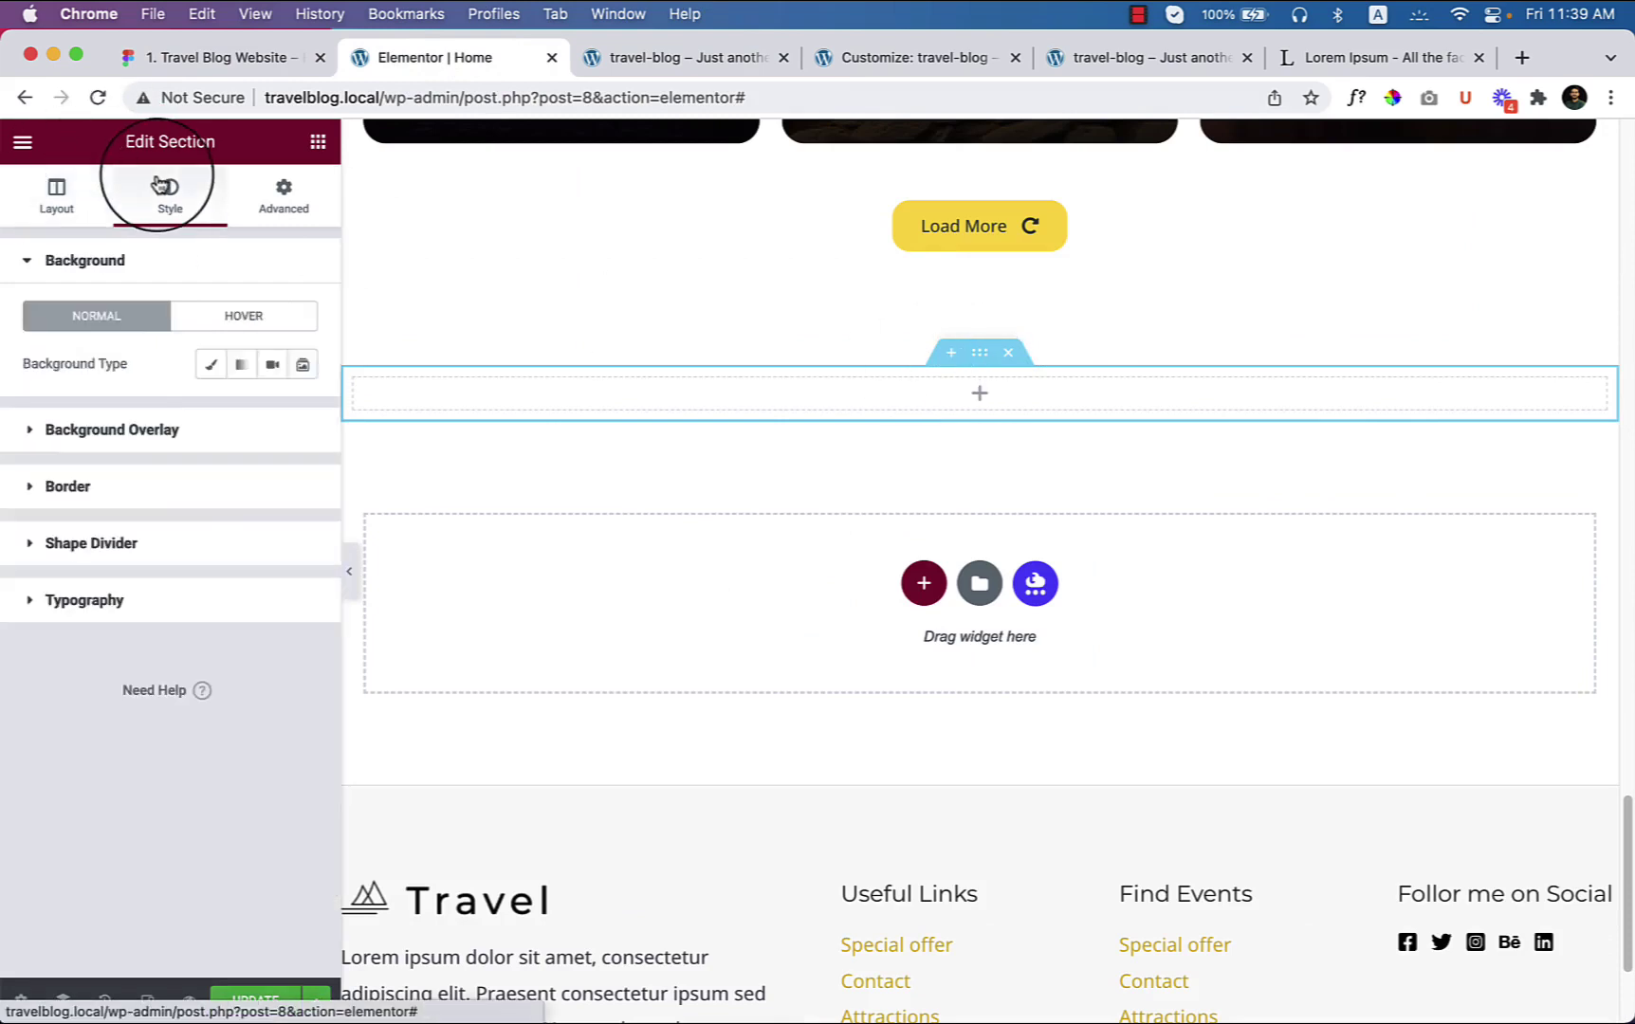
left_click(57, 199)
left_click(232, 484)
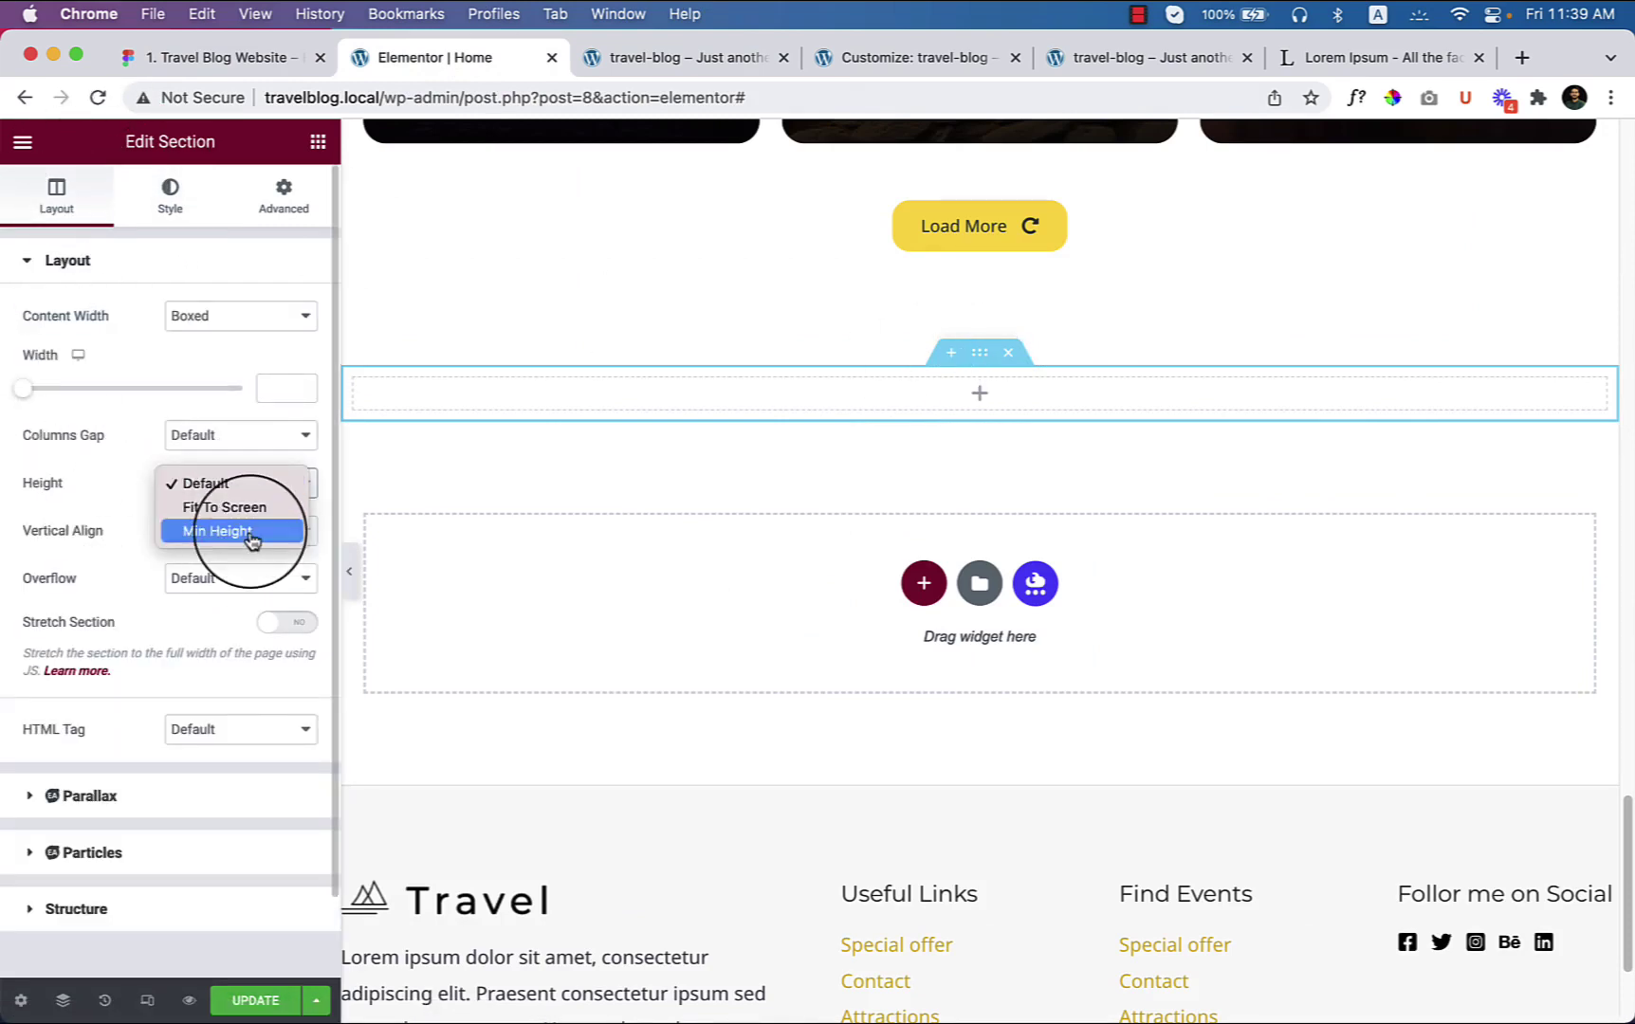
left_click(143, 567)
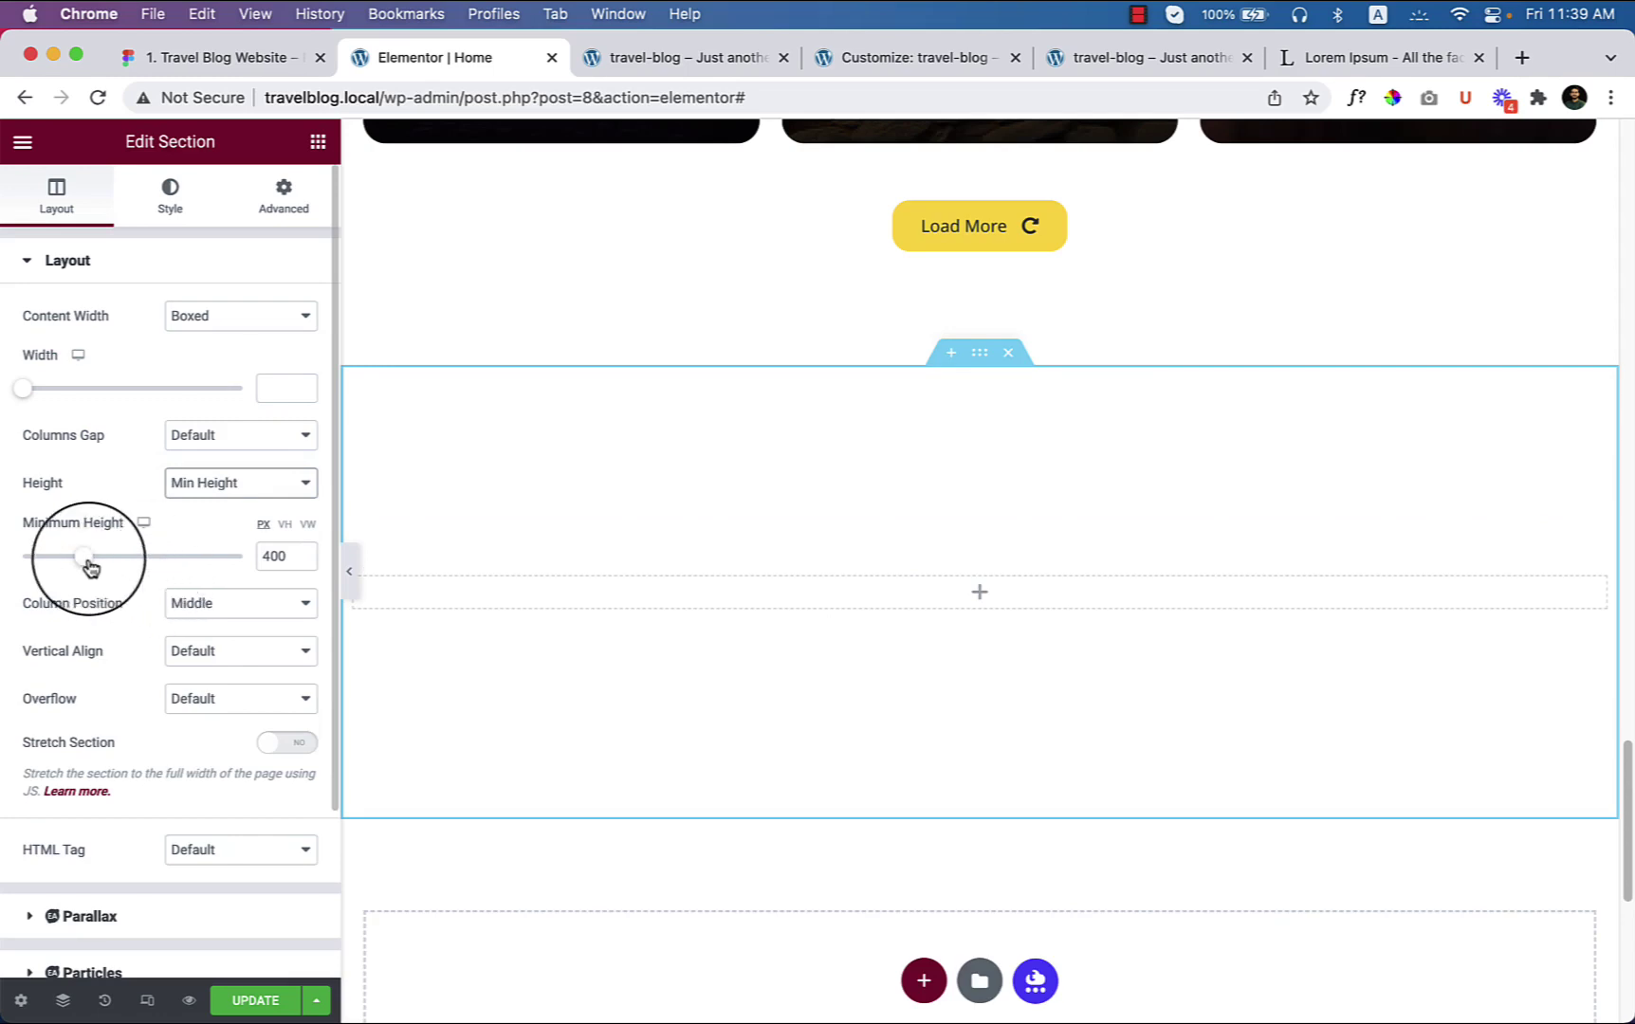
left_click_drag(90, 567, 110, 568)
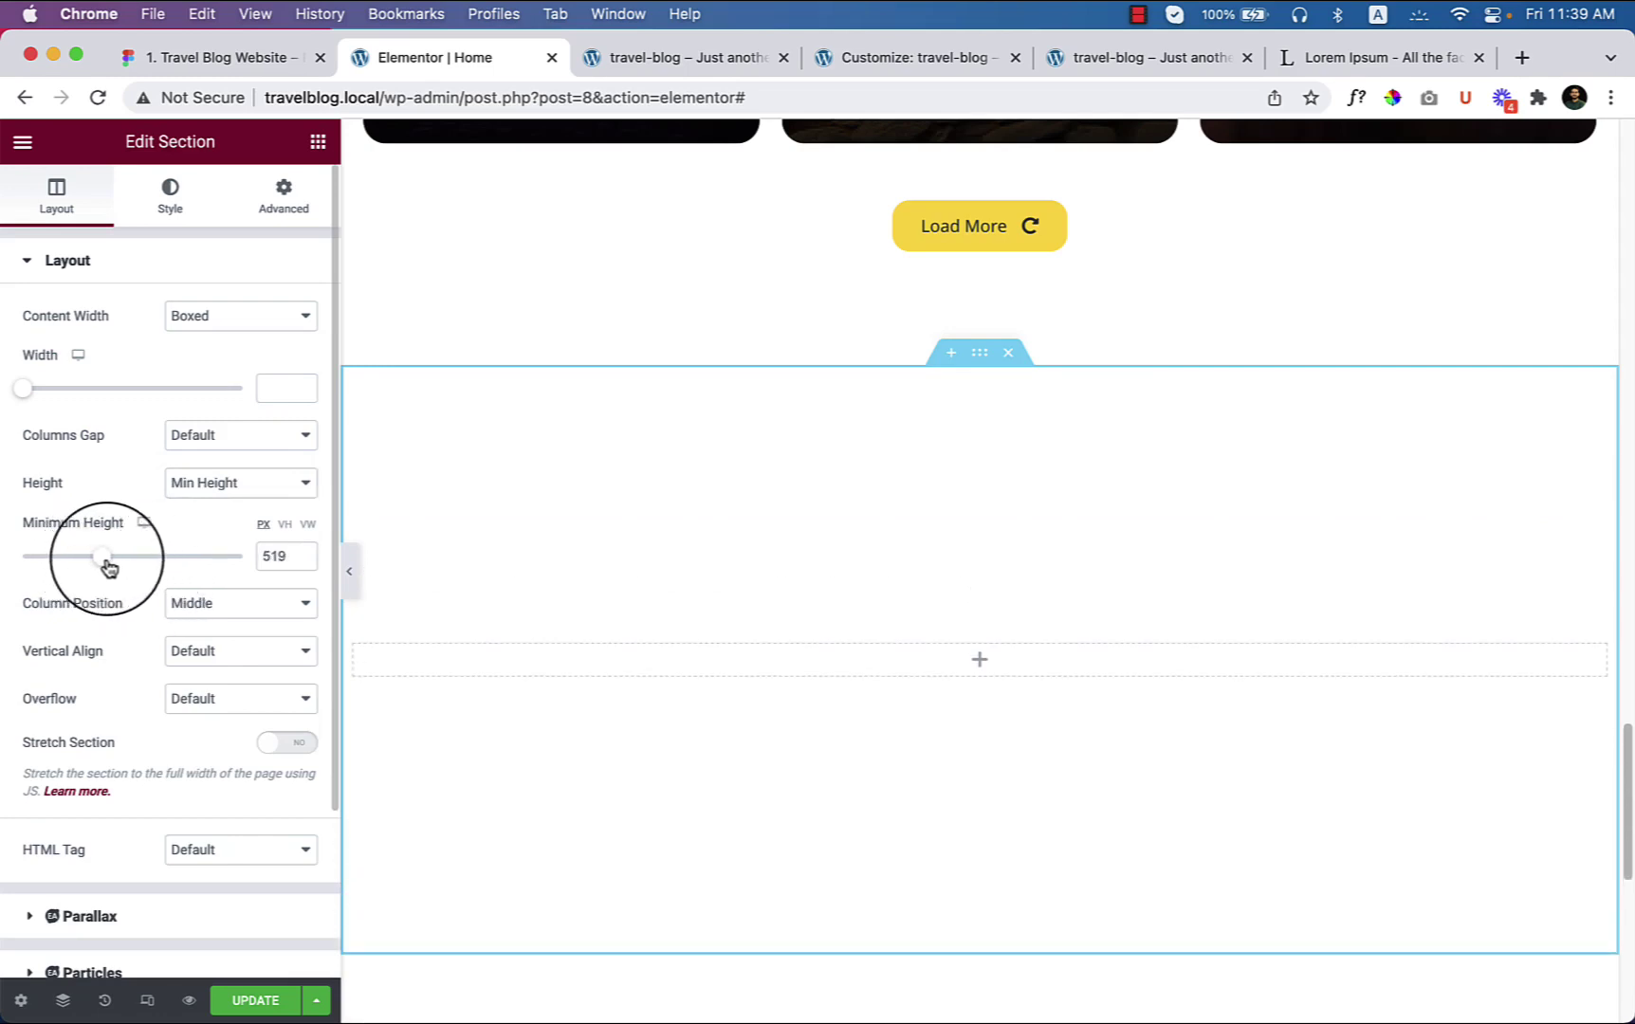
type("00")
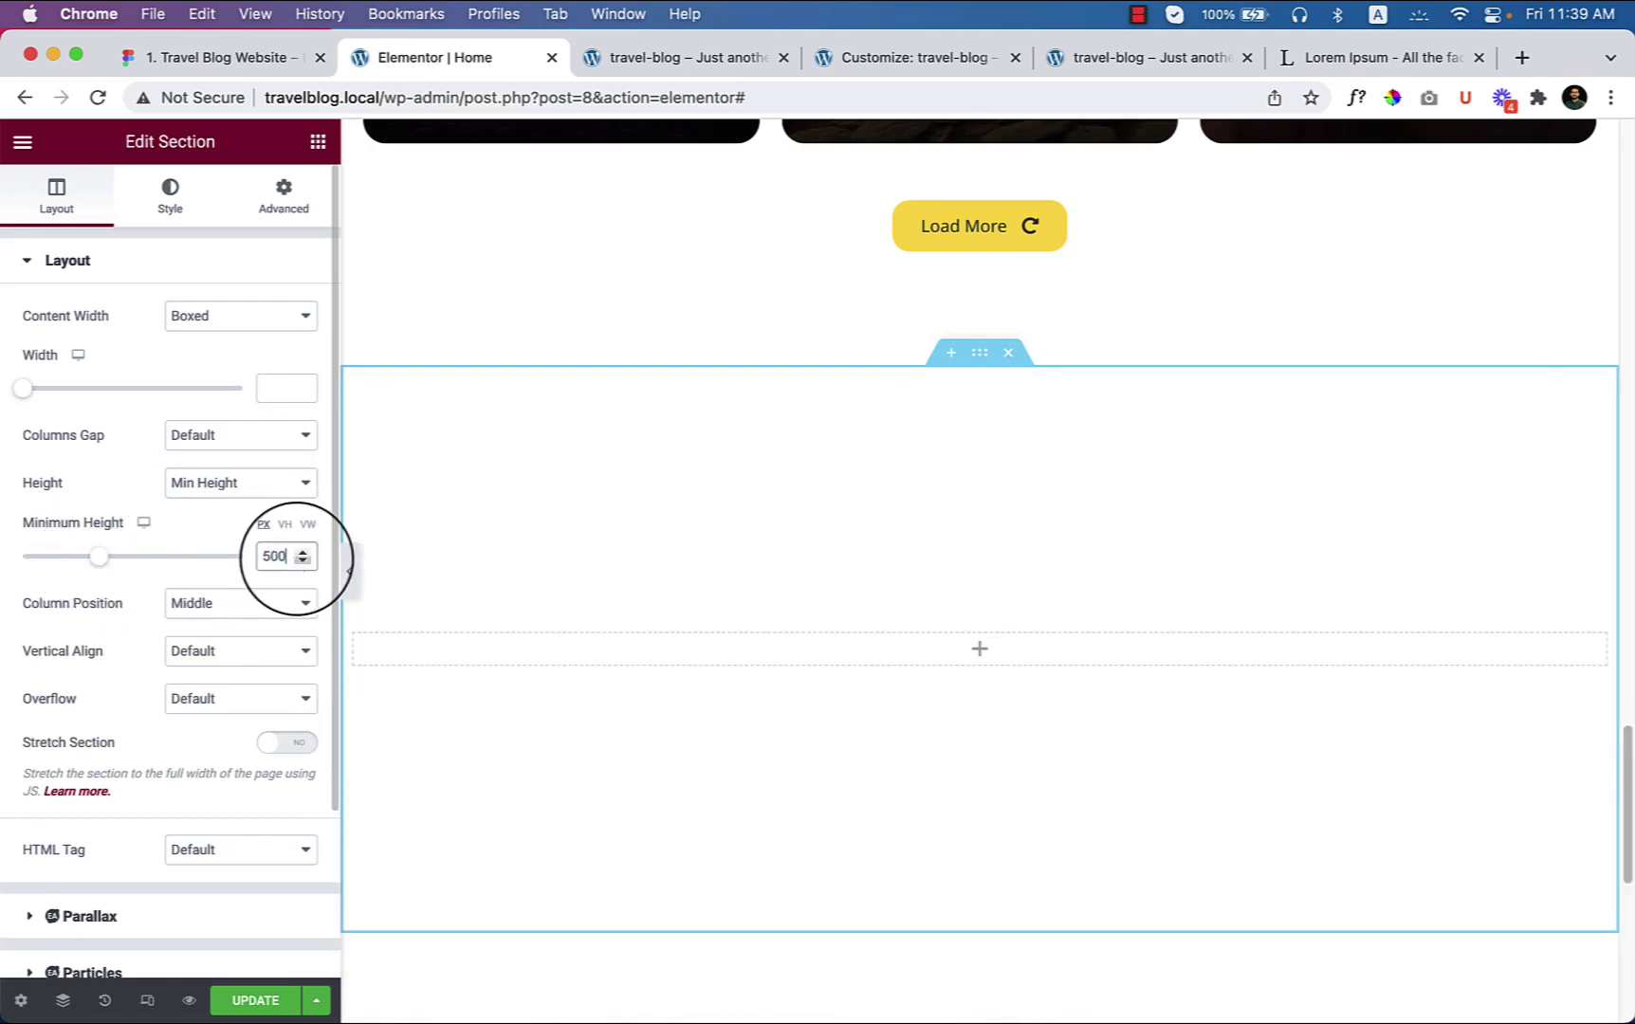
Step: Add a centred Heading widget with the pasted title 'Do not wait for the perfect time Start your Journey Today!'
left_click(949, 643)
left_click_drag(255, 429, 964, 650)
triple_click(177, 359)
type("Do not wait for the perfect time Start your Journey Today!")
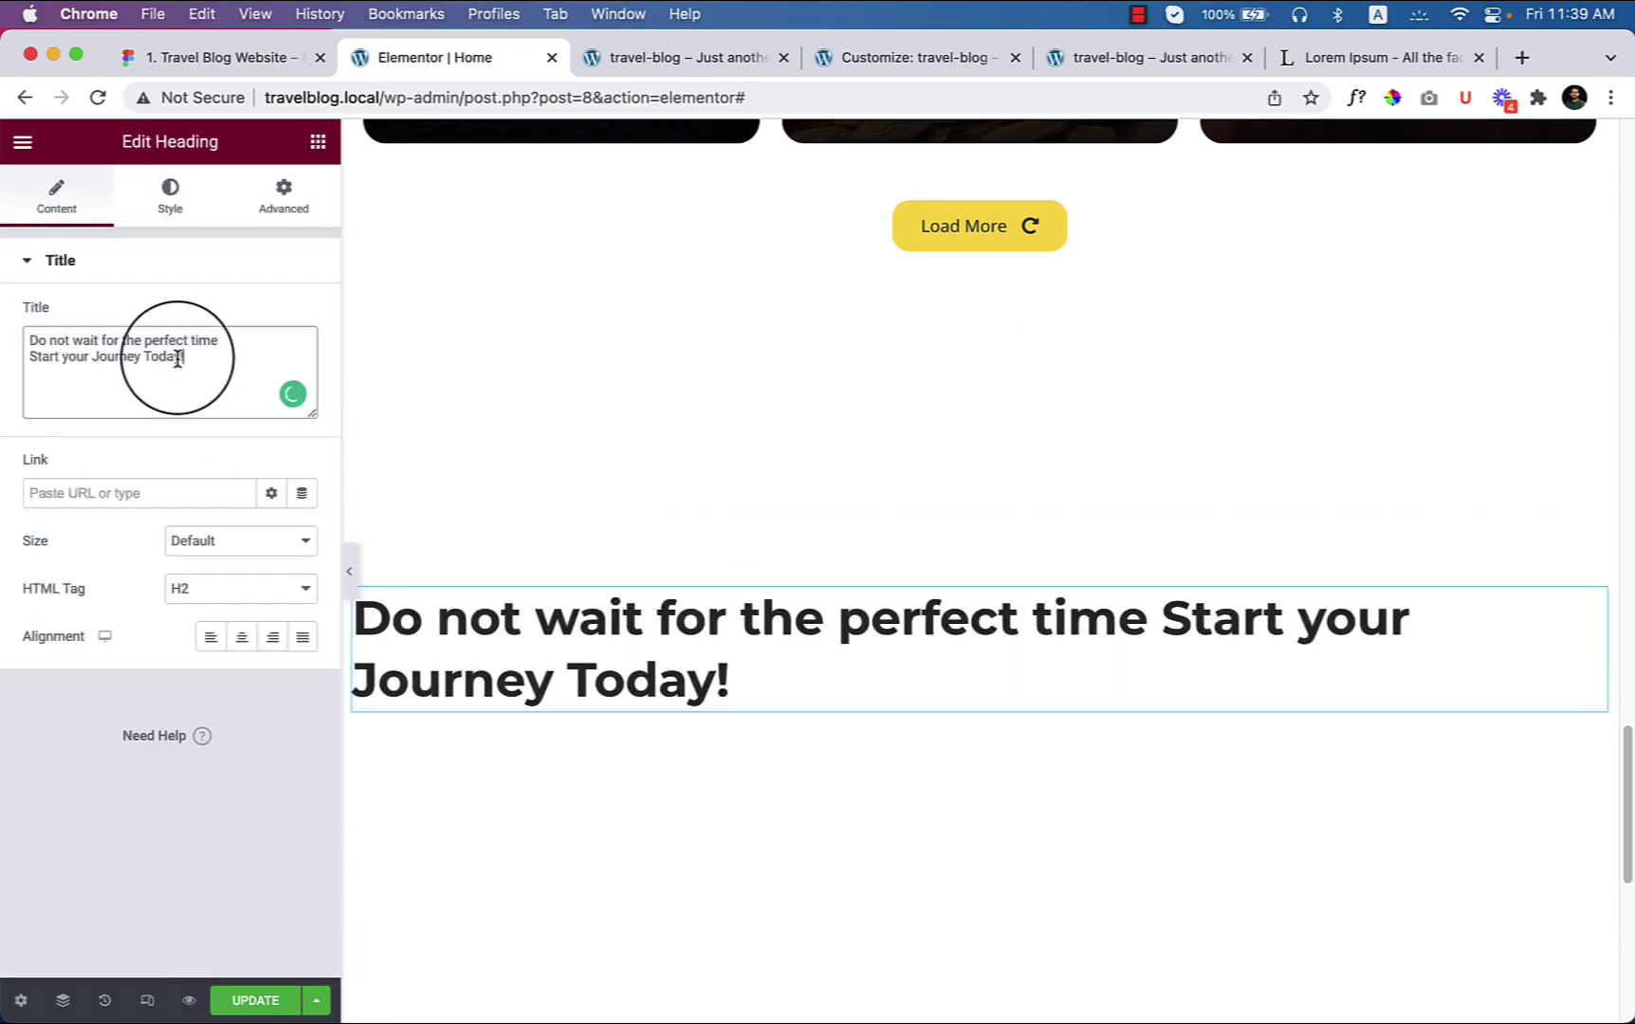
left_click(244, 642)
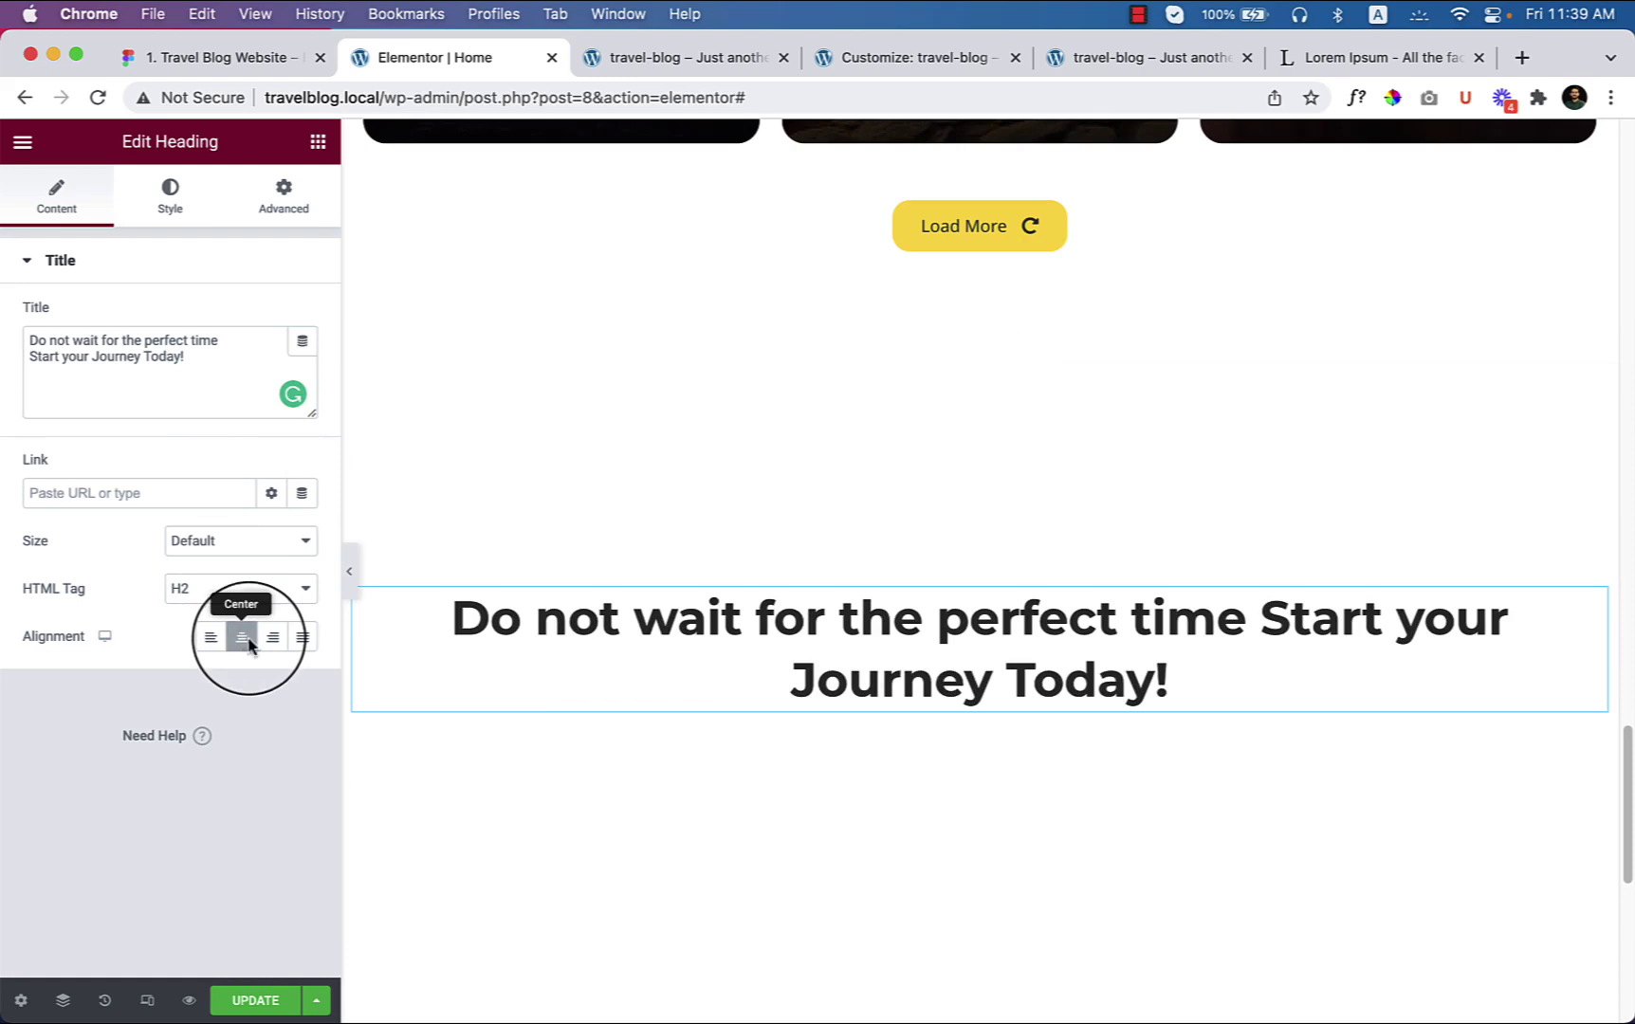
Step: Copy the hero paragraph text from the Figma design
left_click(227, 57)
left_click(697, 563)
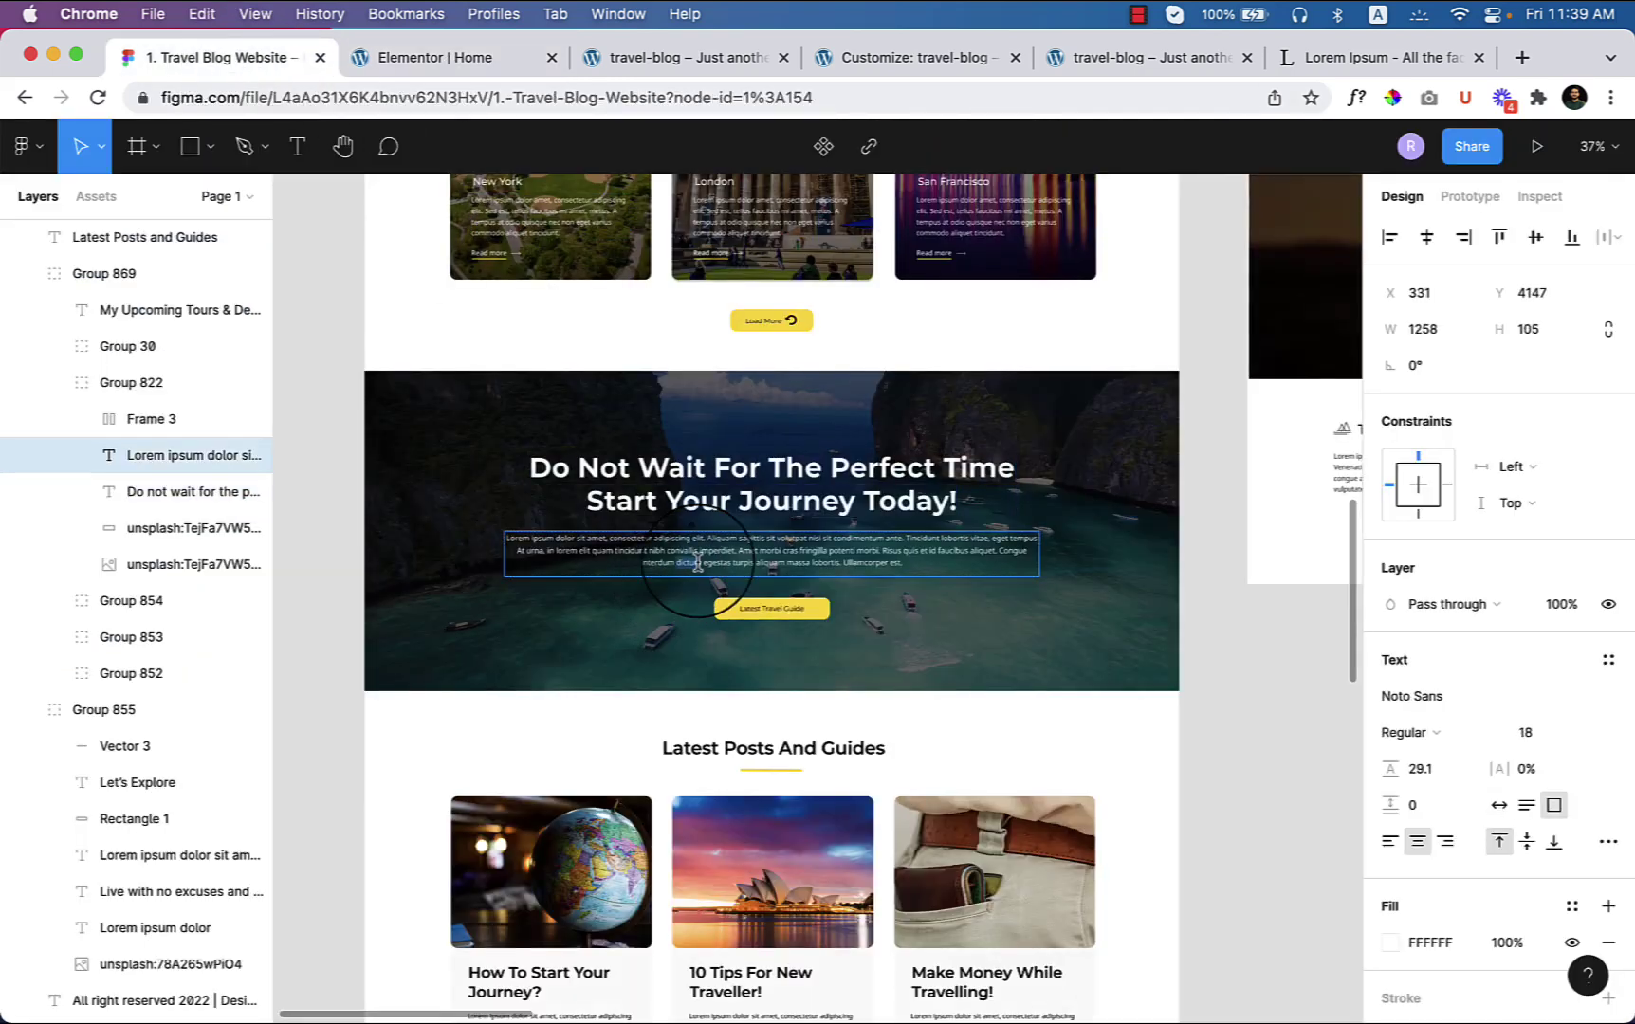
double_click(697, 563)
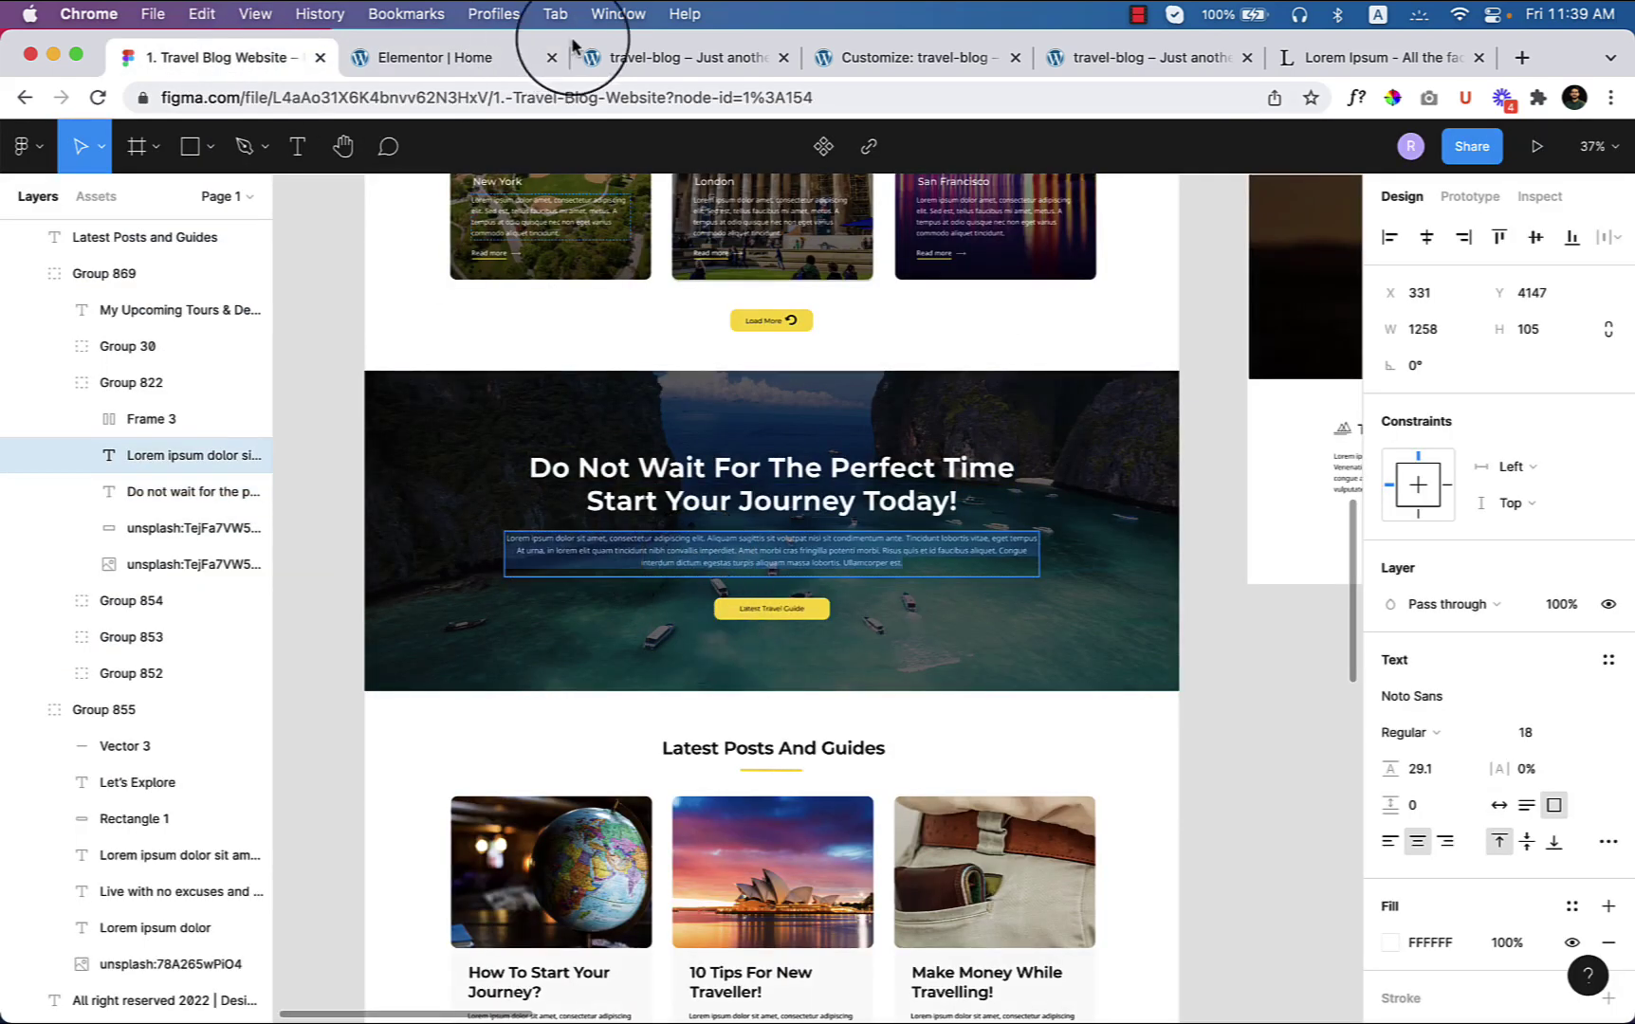
left_click(512, 55)
Step: Add a Text Editor widget below the heading and paste in the Lorem ipsum paragraph
left_click(317, 140)
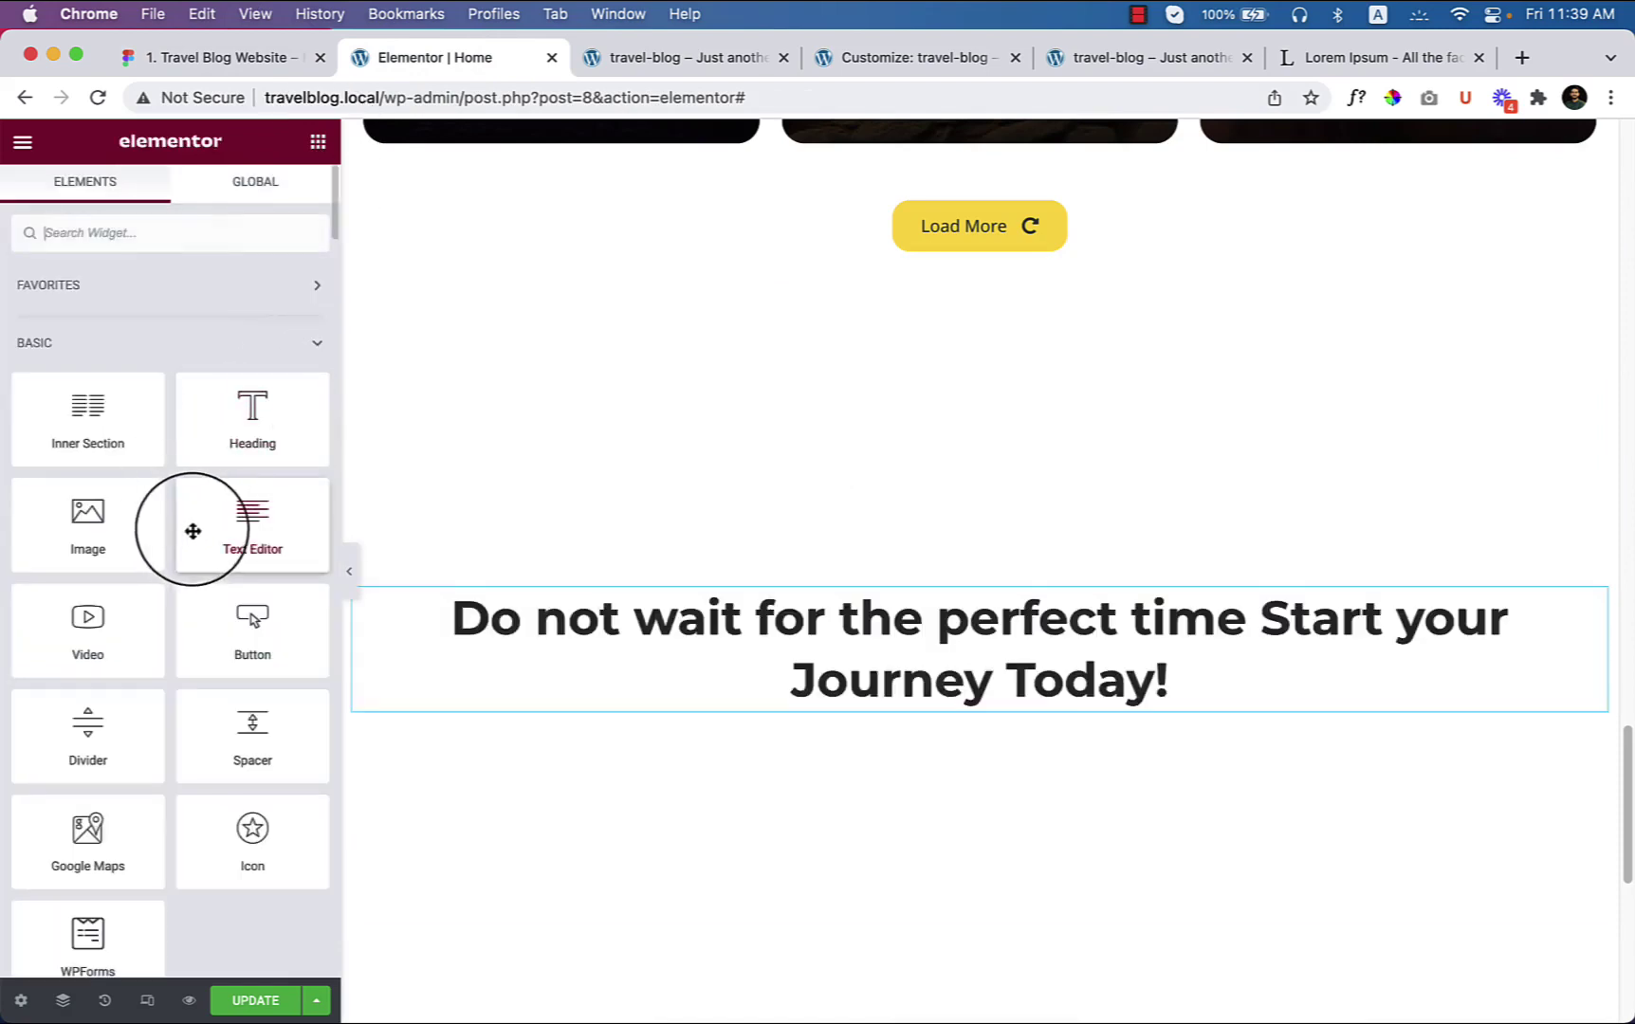
left_click_drag(193, 531, 909, 692)
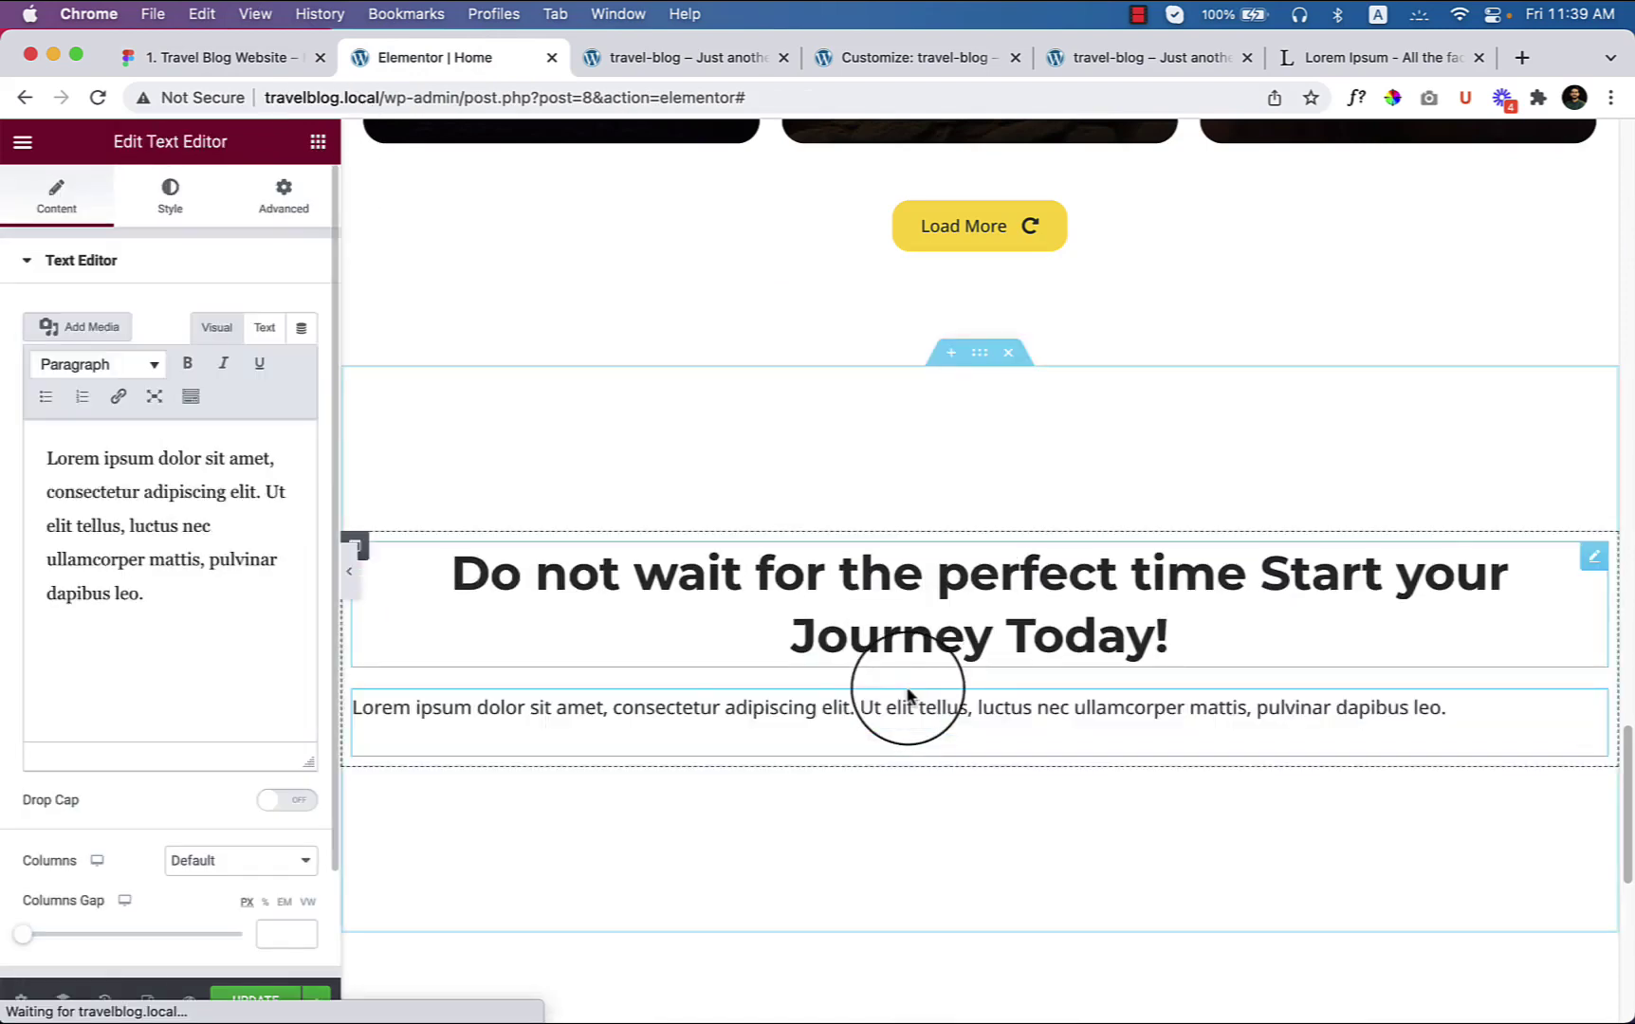
double_click(95, 489)
left_click(265, 327)
triple_click(175, 449)
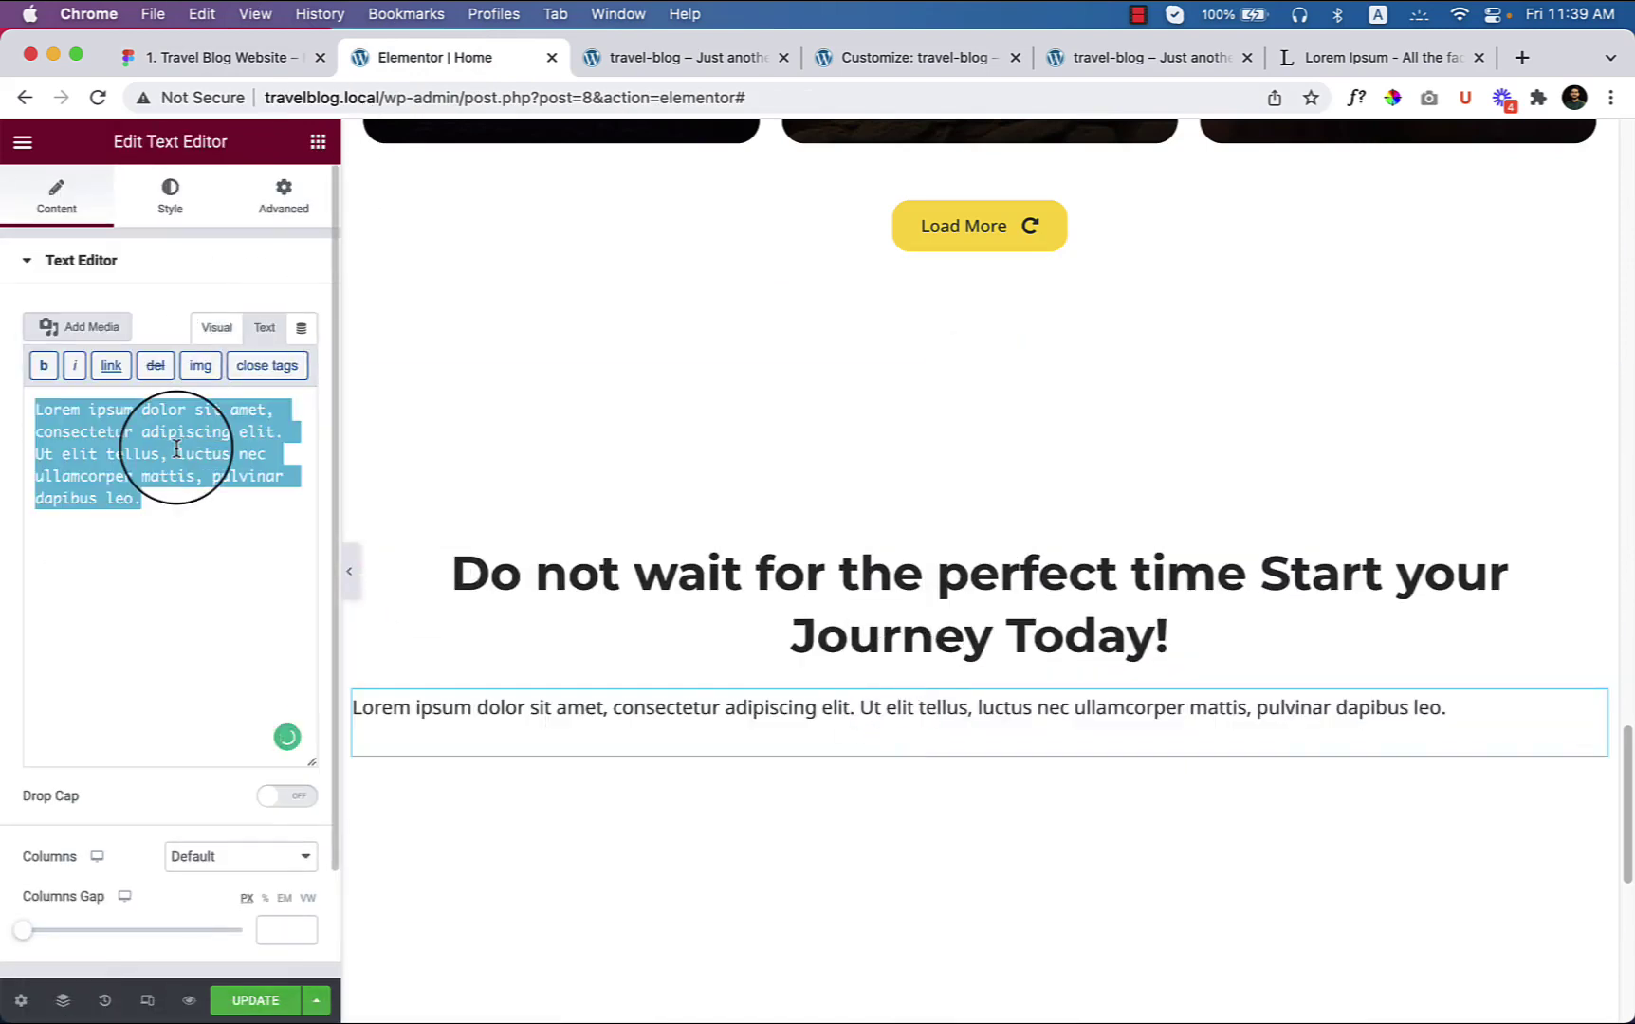
type("Lorem ipsum dolor sit amet, consectetur adipiscing elit. Aliquam sagittis sit volutpat nisi sit condimentum ante. Tincidunt lobortis vitae, eget tempus At urna, in lorem elit quam tincidunt nibh convallis imperdiet. Amet morbi cras fringilla potenti morbi. Risus quis et id faucibus aliquet. Congue interdum dictum egestas turpis aliquam massa lobortis. Ullamcorper est.")
Step: Centre the paragraph text and compare against the Figma design
left_click(169, 197)
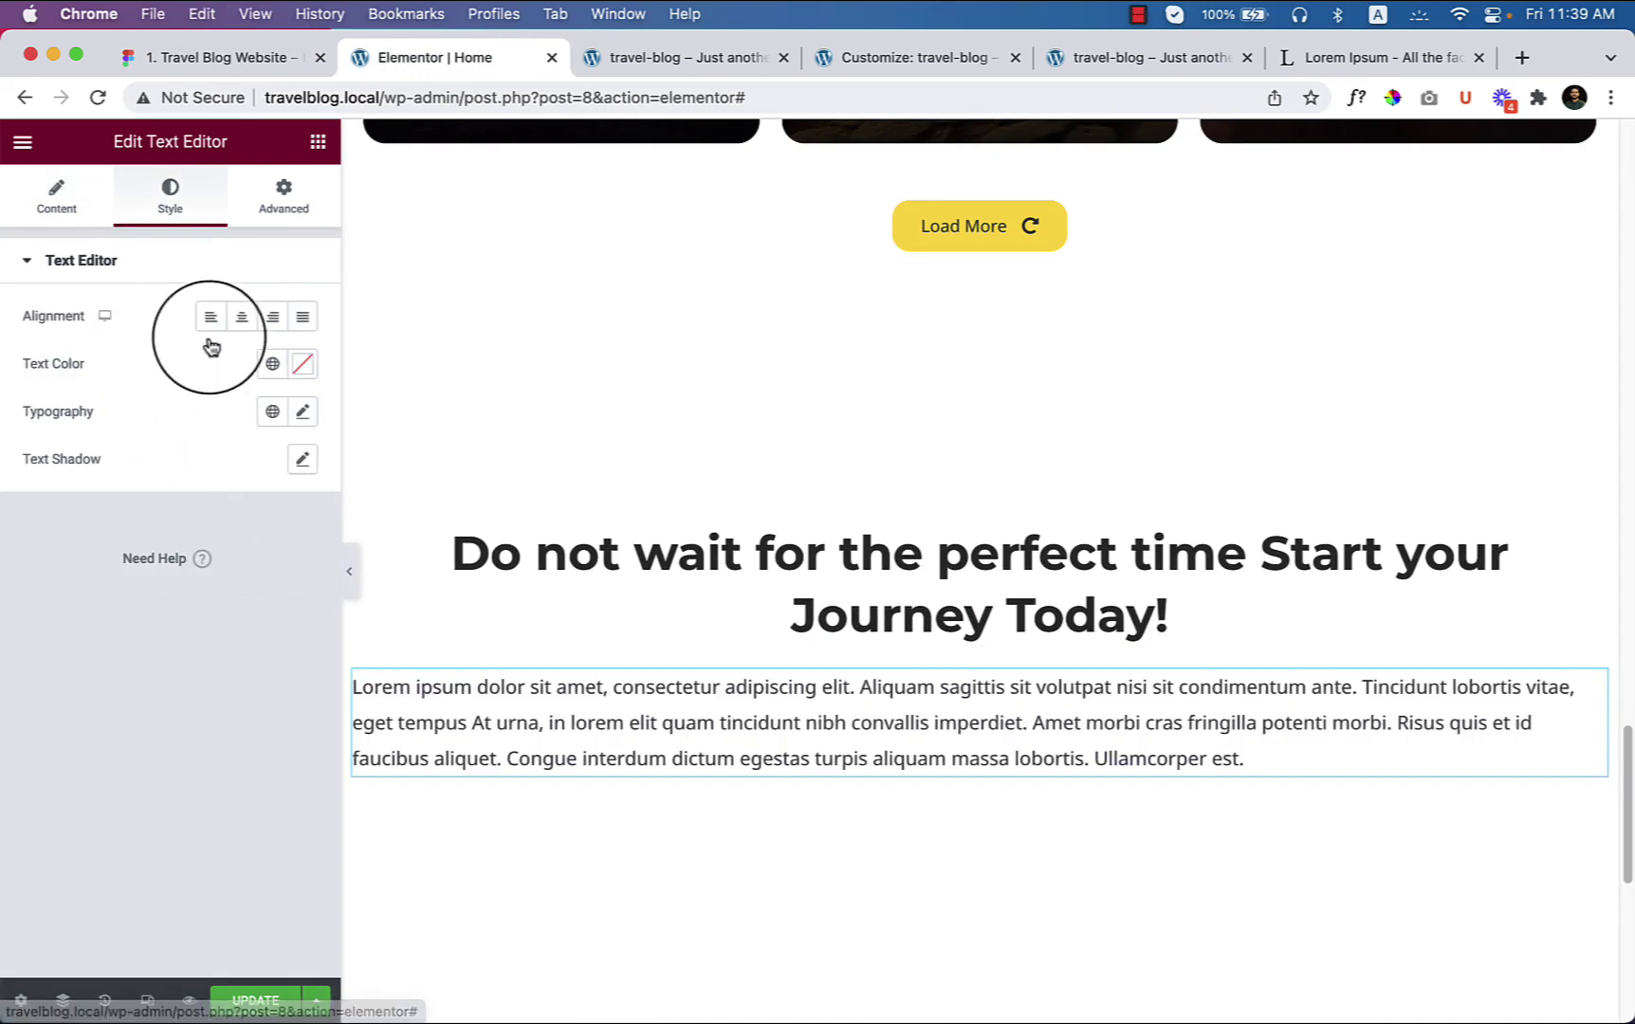
left_click(242, 319)
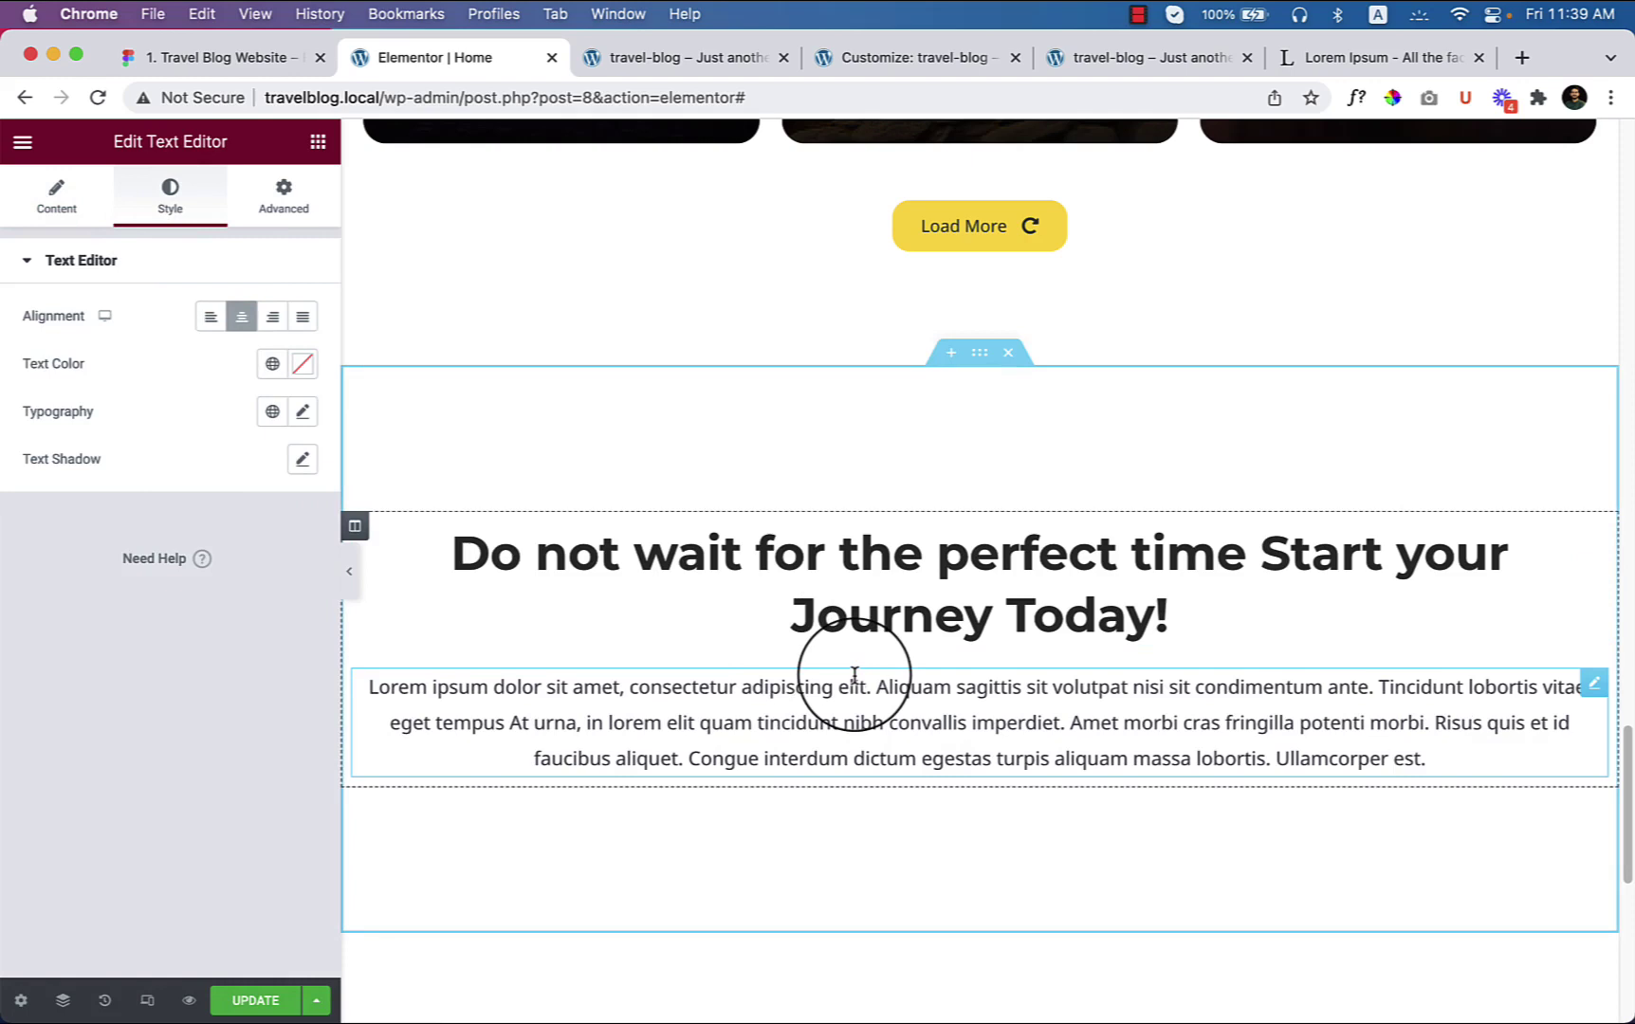
left_click(213, 59)
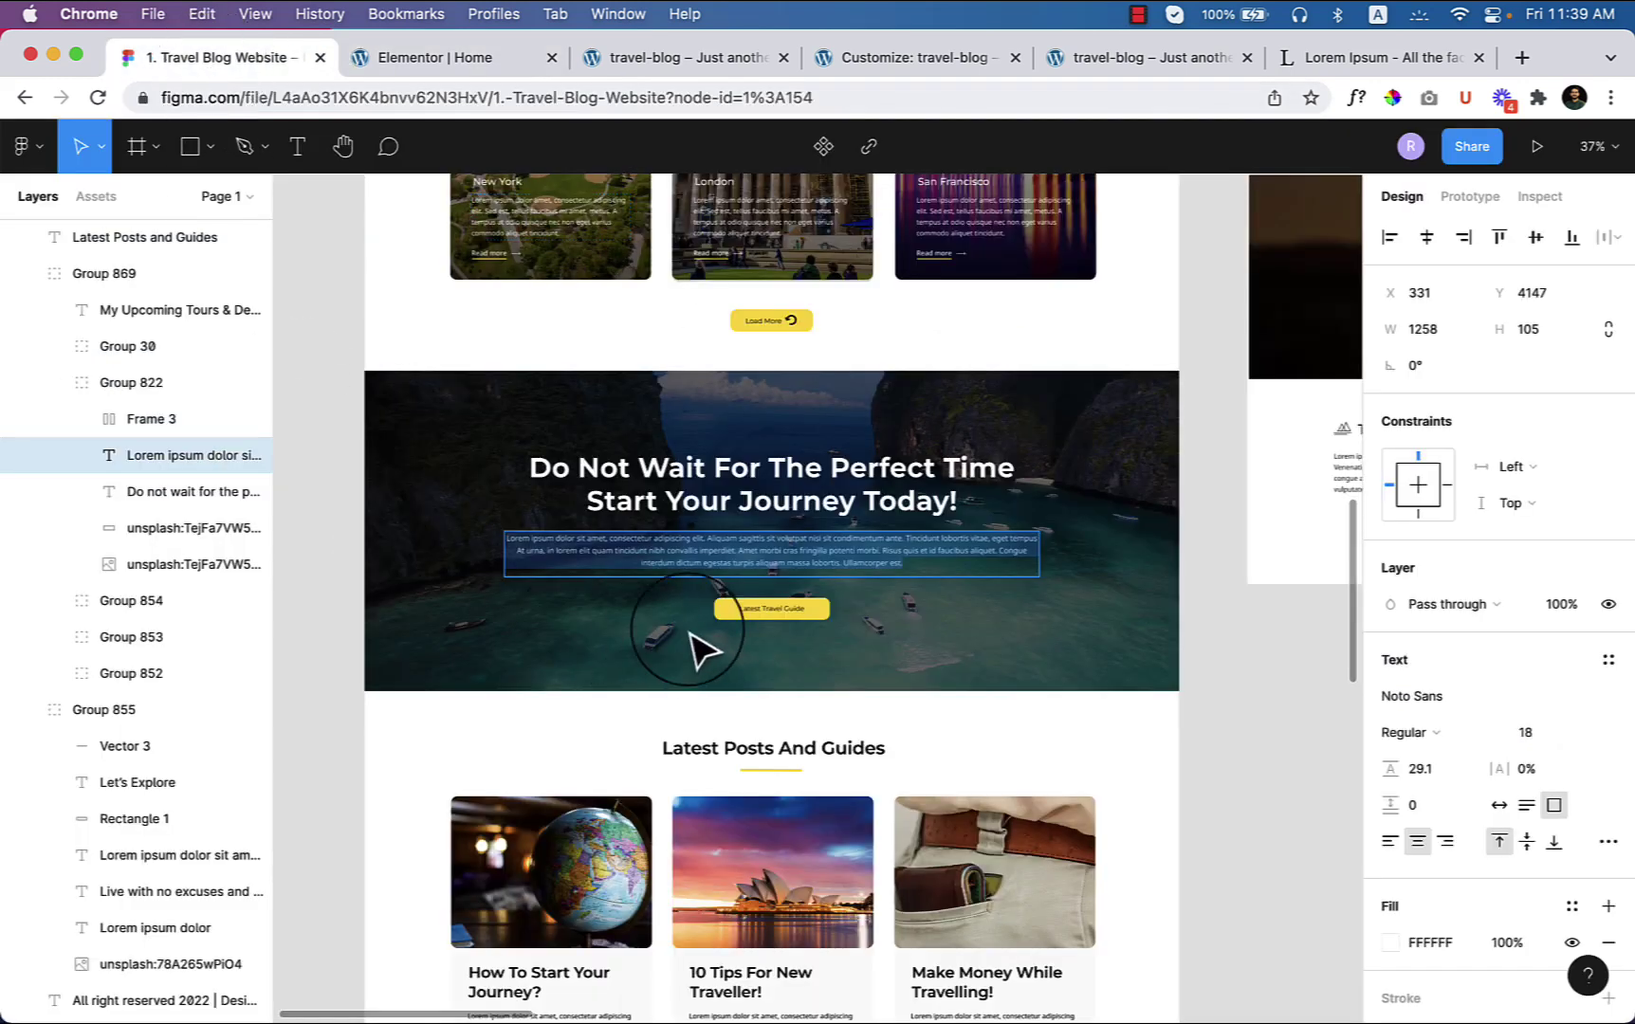
Step: Restore the accidentally deleted hero paragraph in Figma with undo
left_click(422, 61)
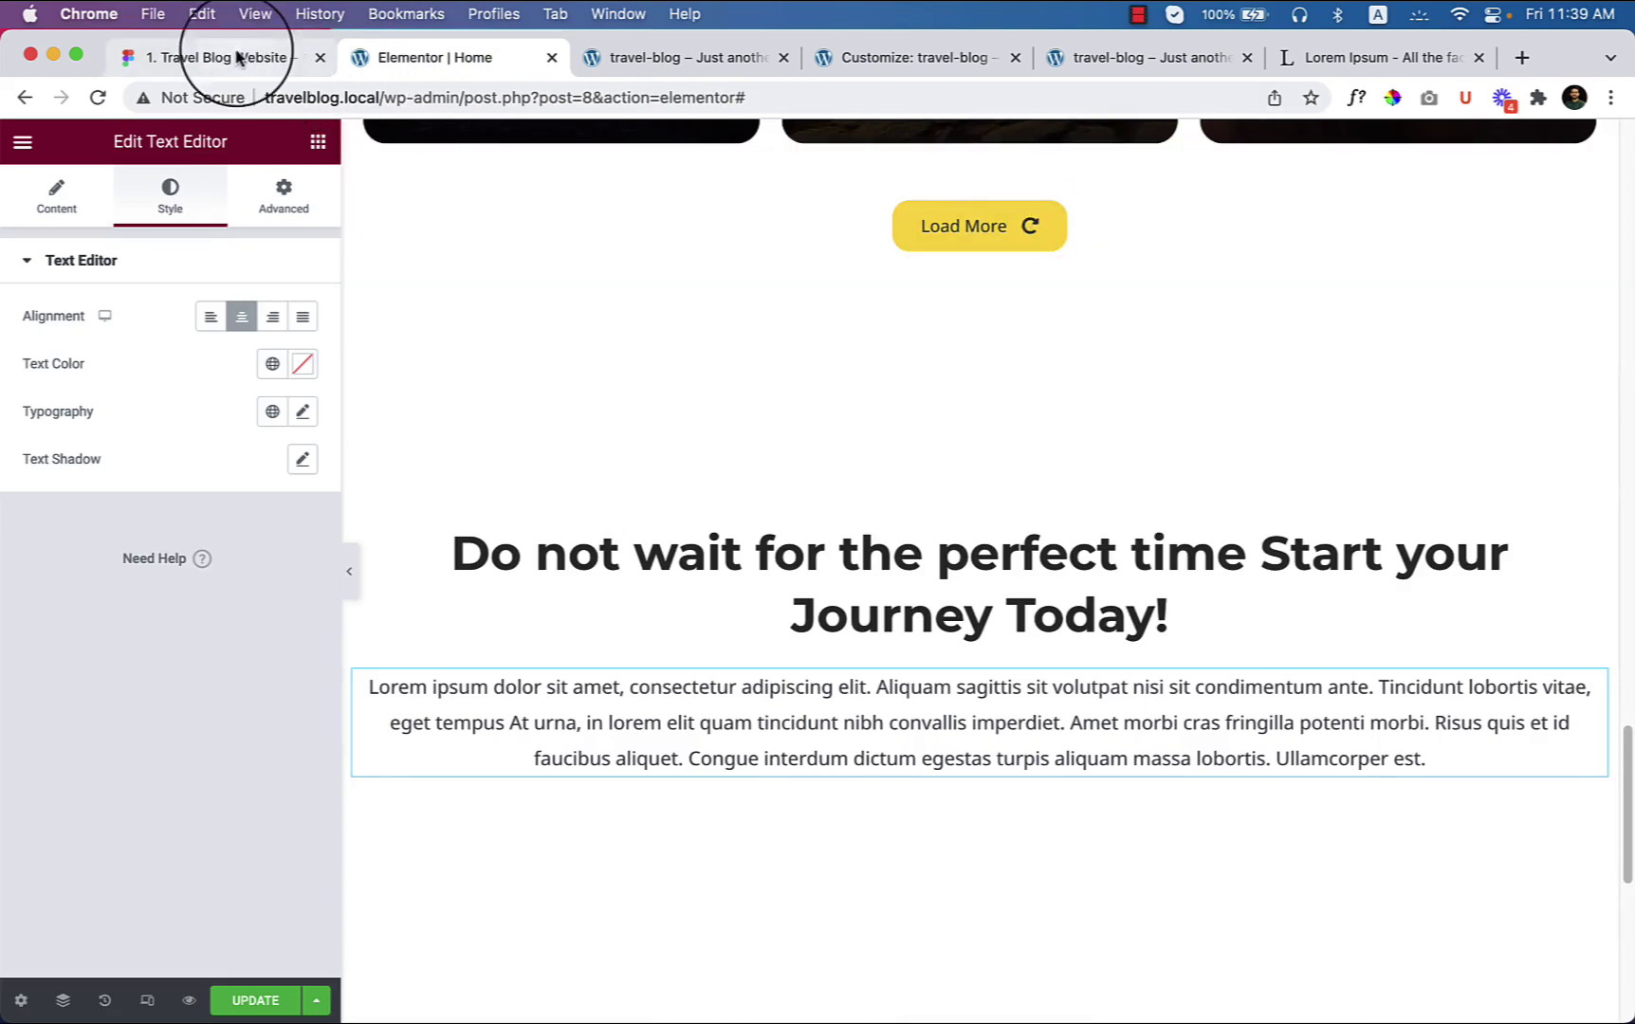
left_click(196, 58)
scroll(808, 854, "up", 5)
scroll(811, 686, "down", 5)
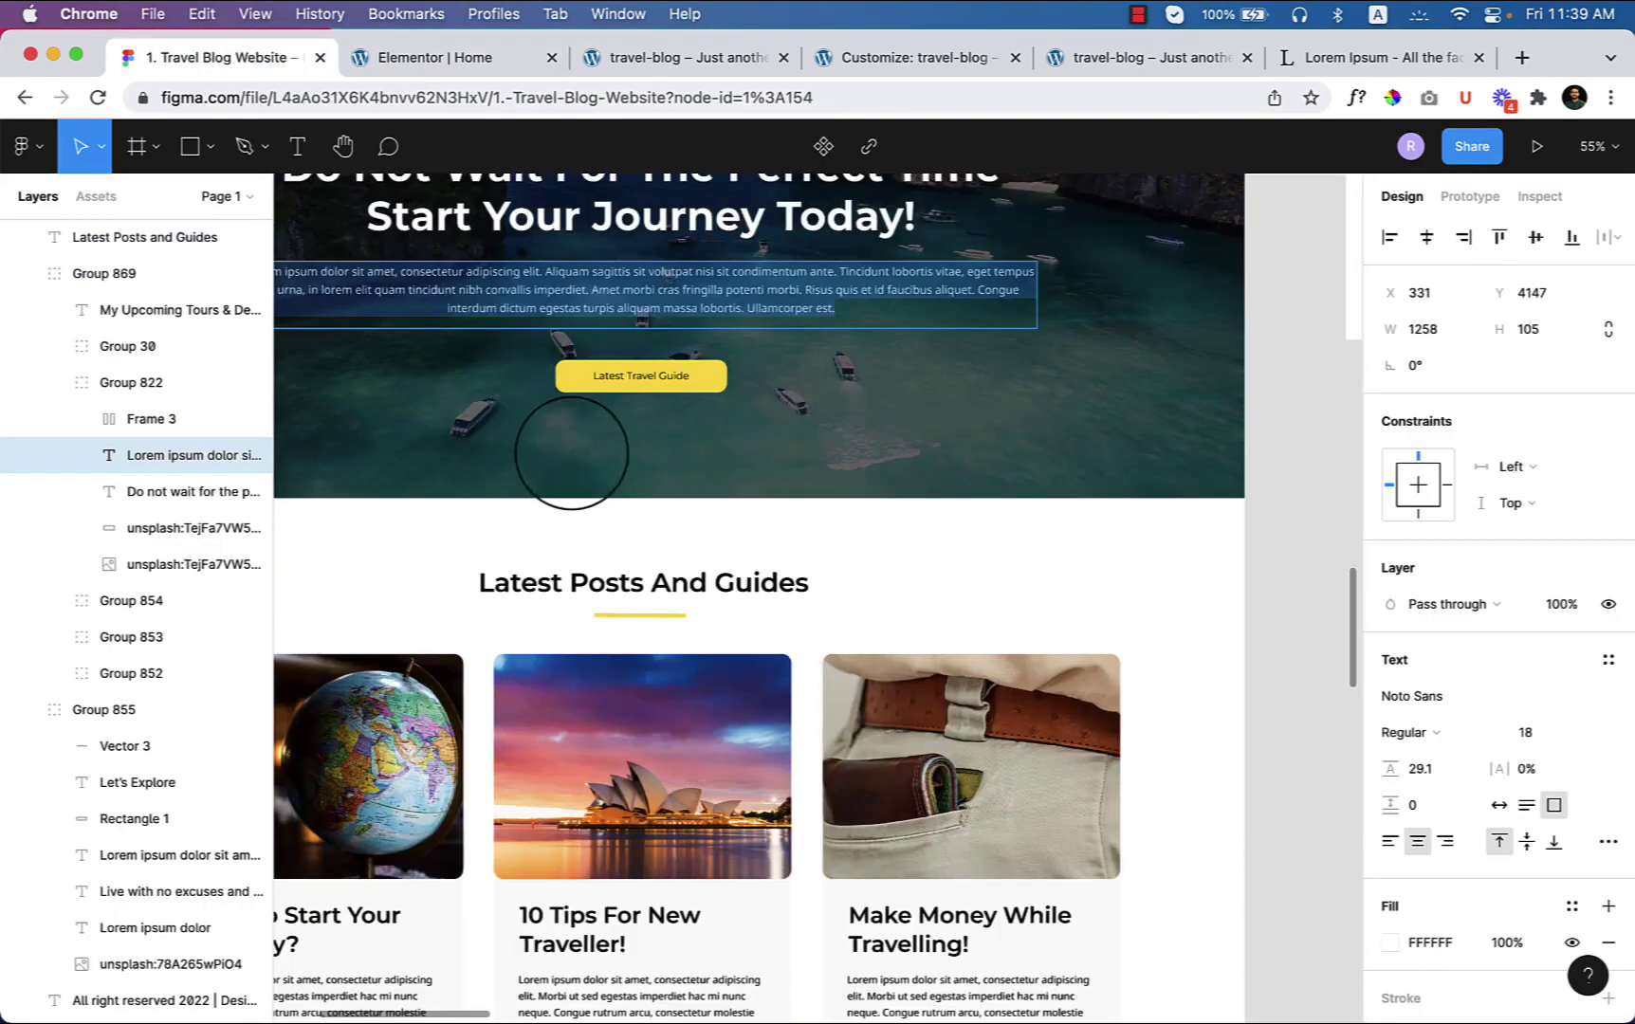
key("BackSpace")
left_click(756, 564)
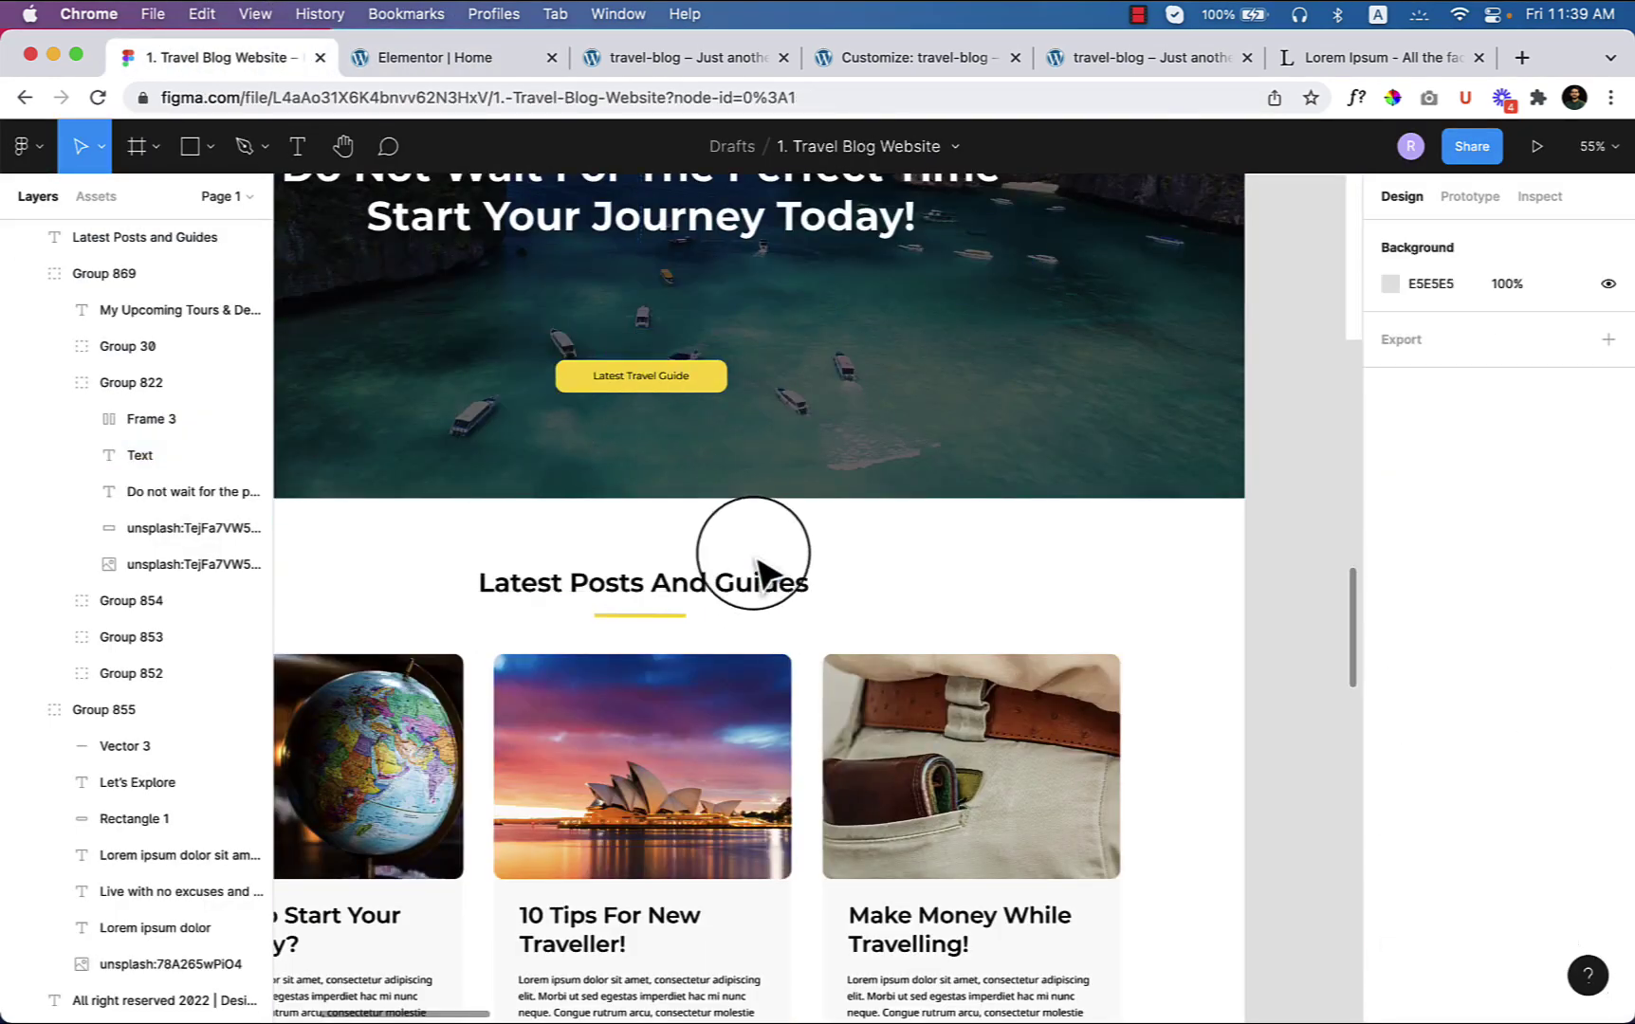
key("super+z")
key("super+z")
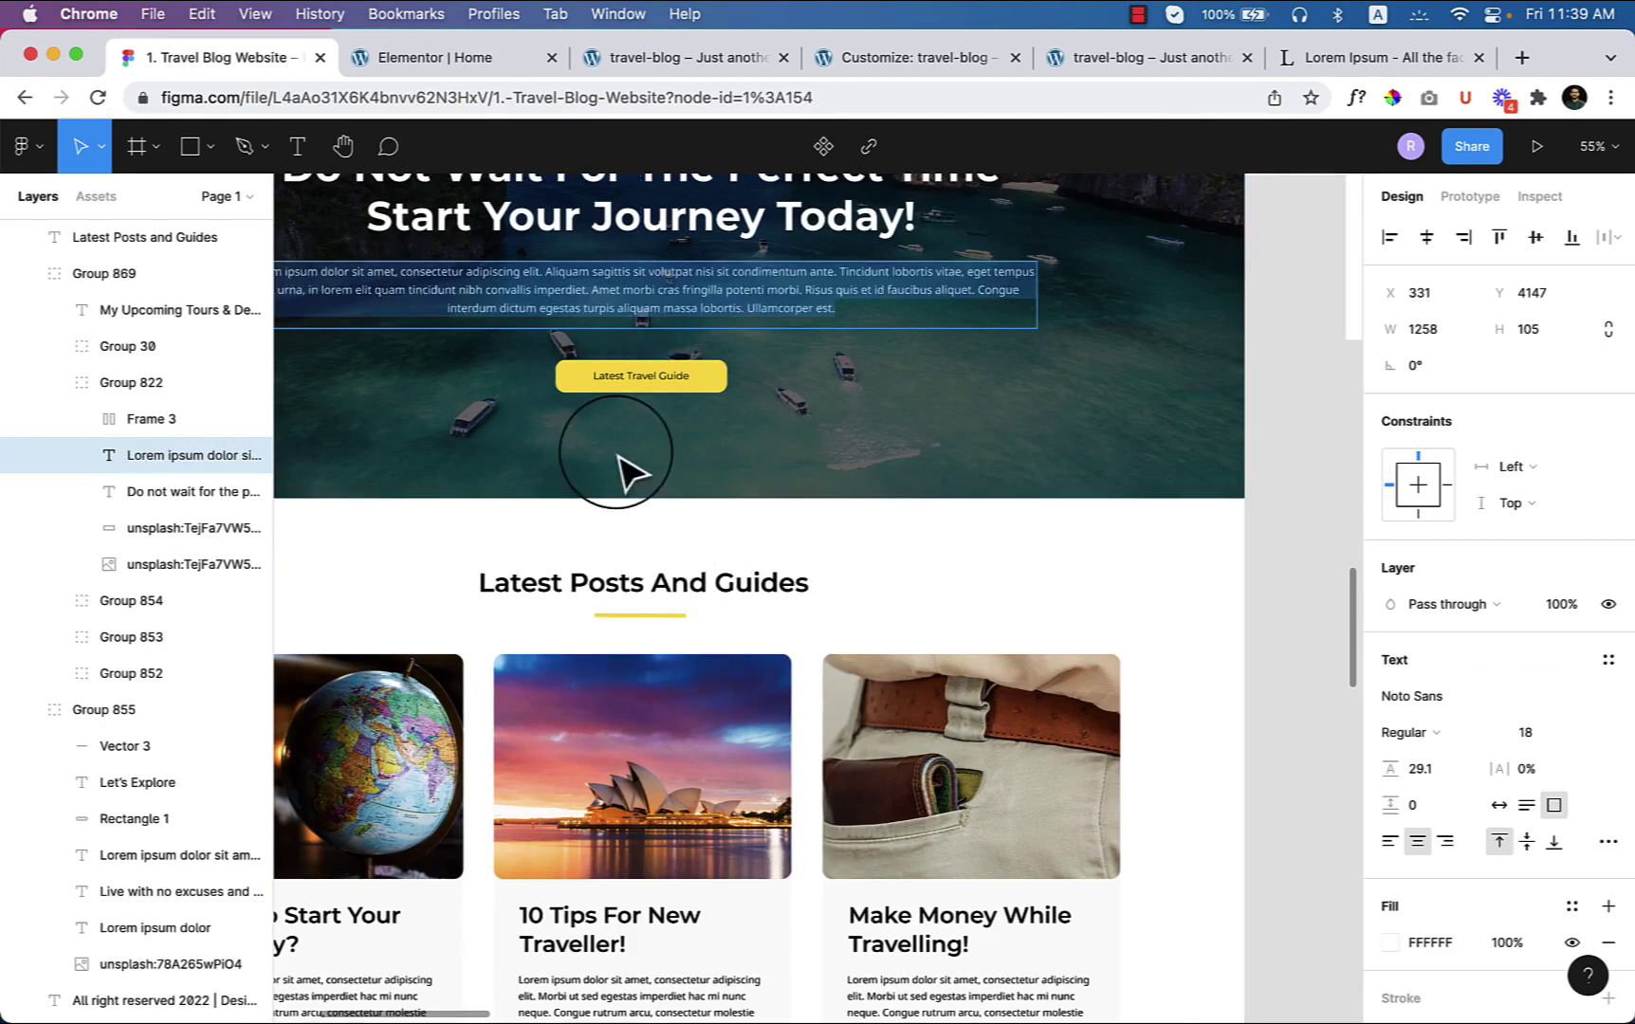
Step: Inspect the hero image's 50% black overlay and the Latest Travel Guide label's Montserrat Regular 16
left_click(638, 479)
left_click_drag(573, 464, 773, 709)
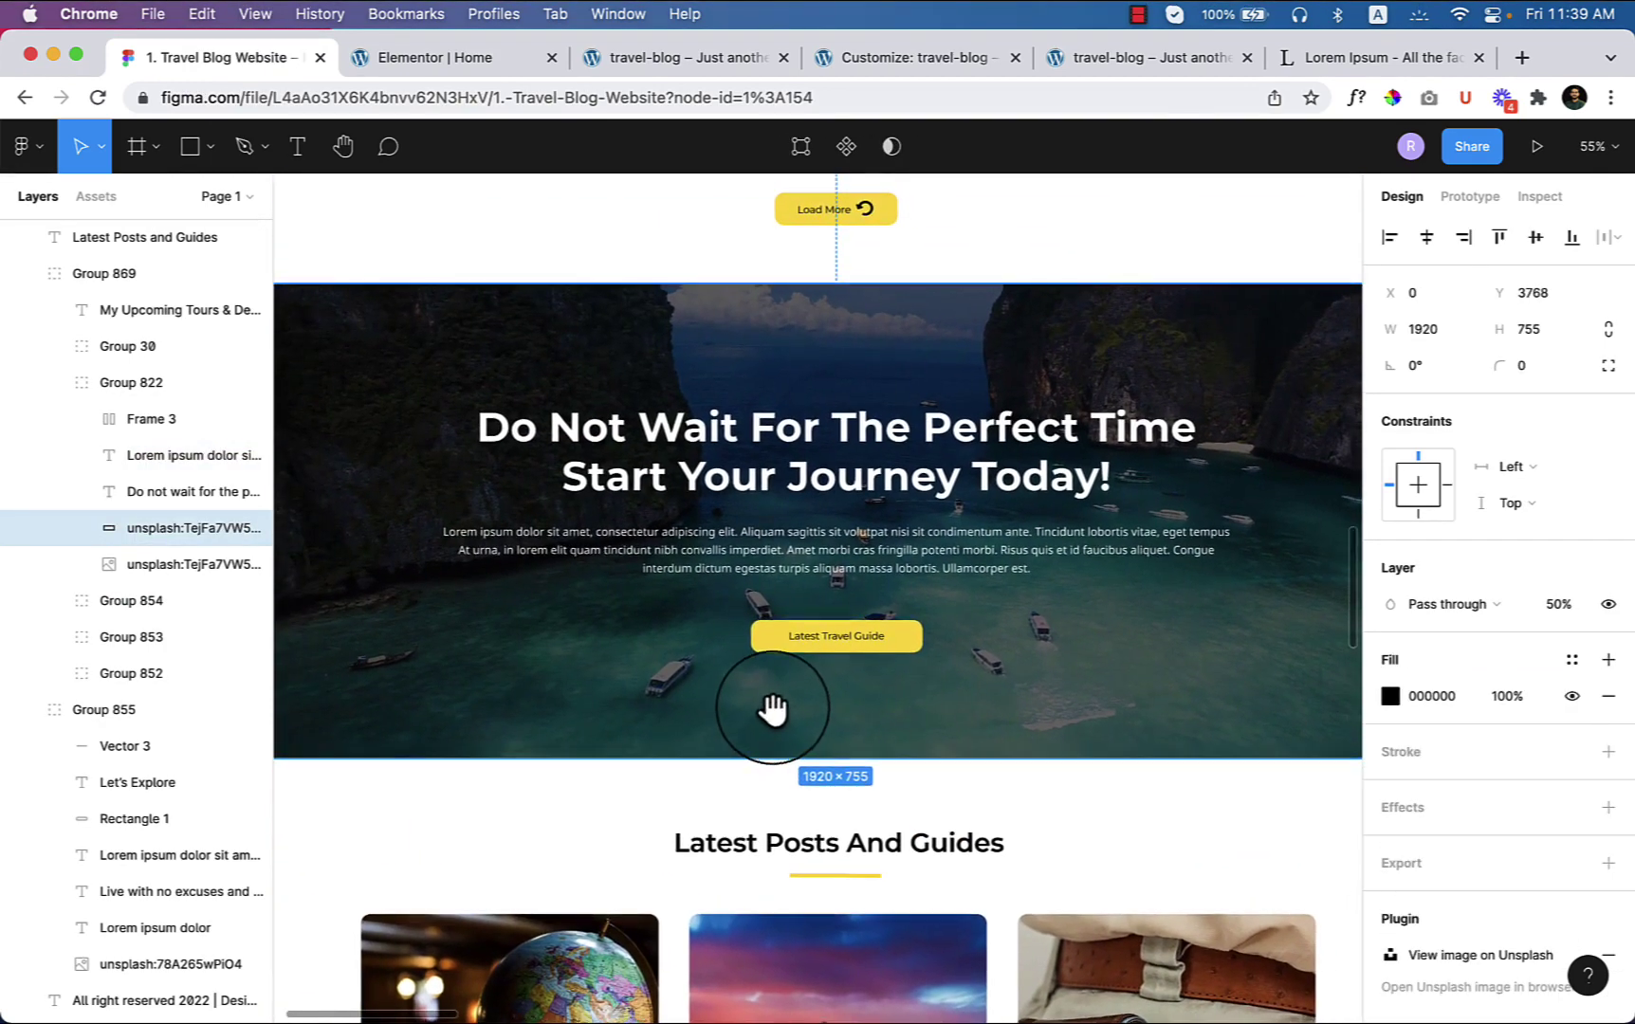
scroll(858, 664, "down", 5)
scroll(863, 660, "up", 5)
left_click(835, 655)
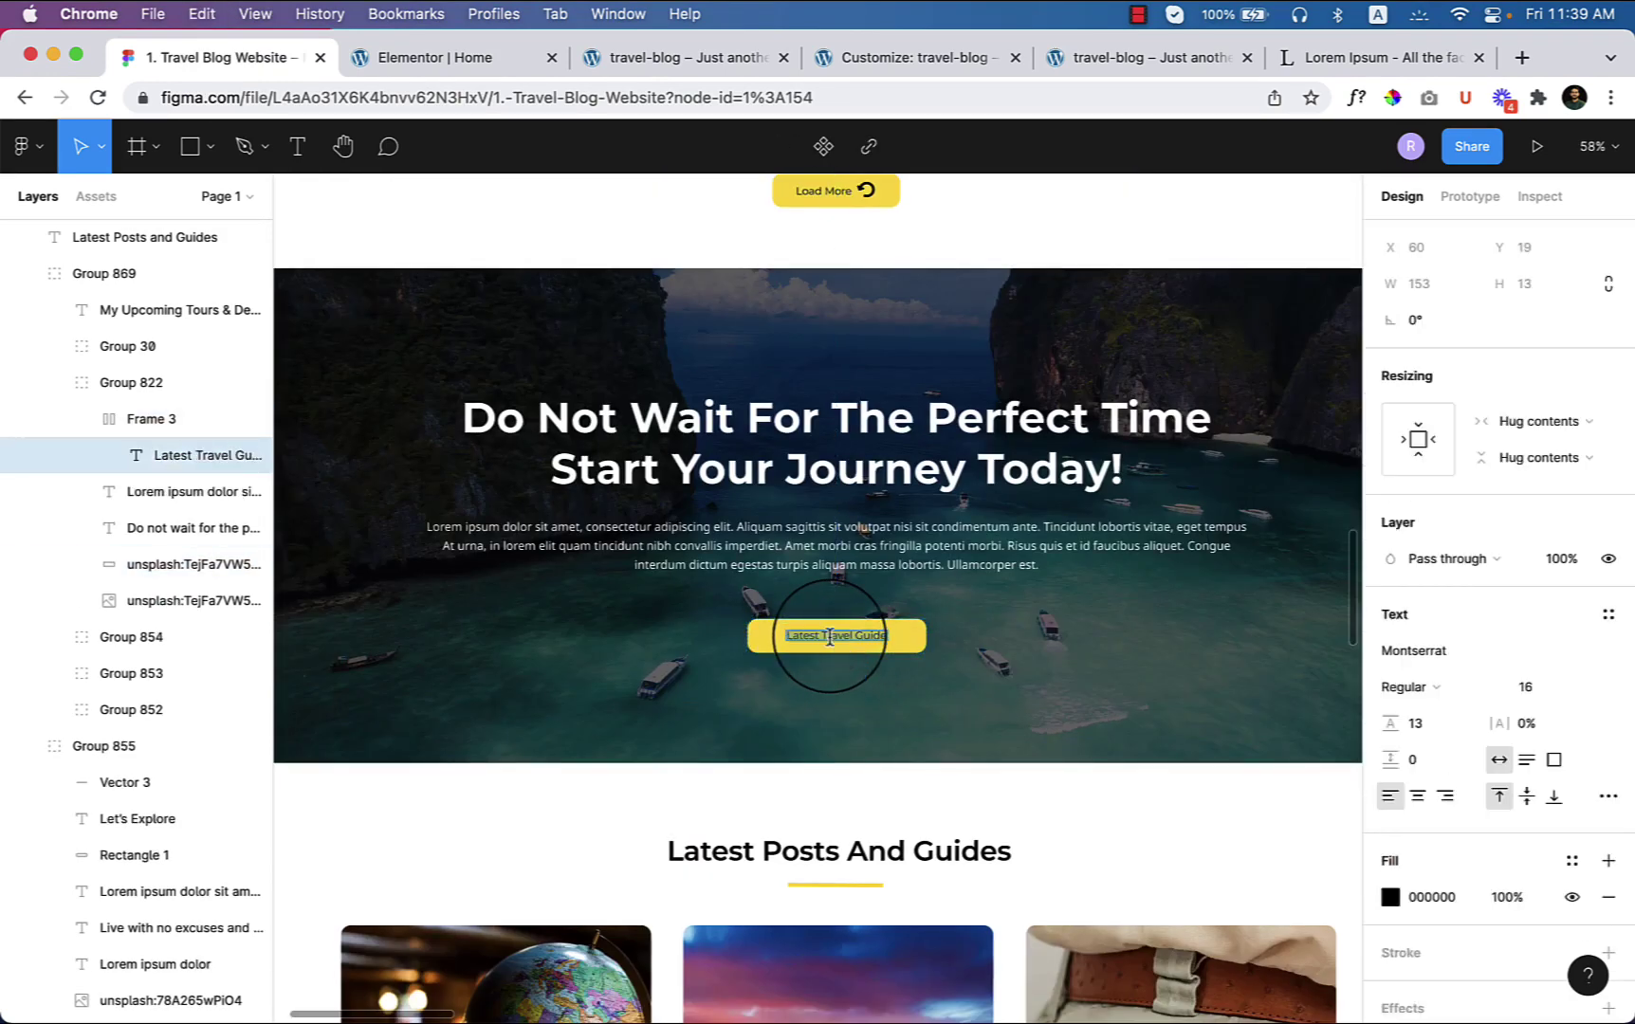
Step: Add a centred Button widget below the paragraph labelled 'Latest Travel Guide'
left_click(442, 62)
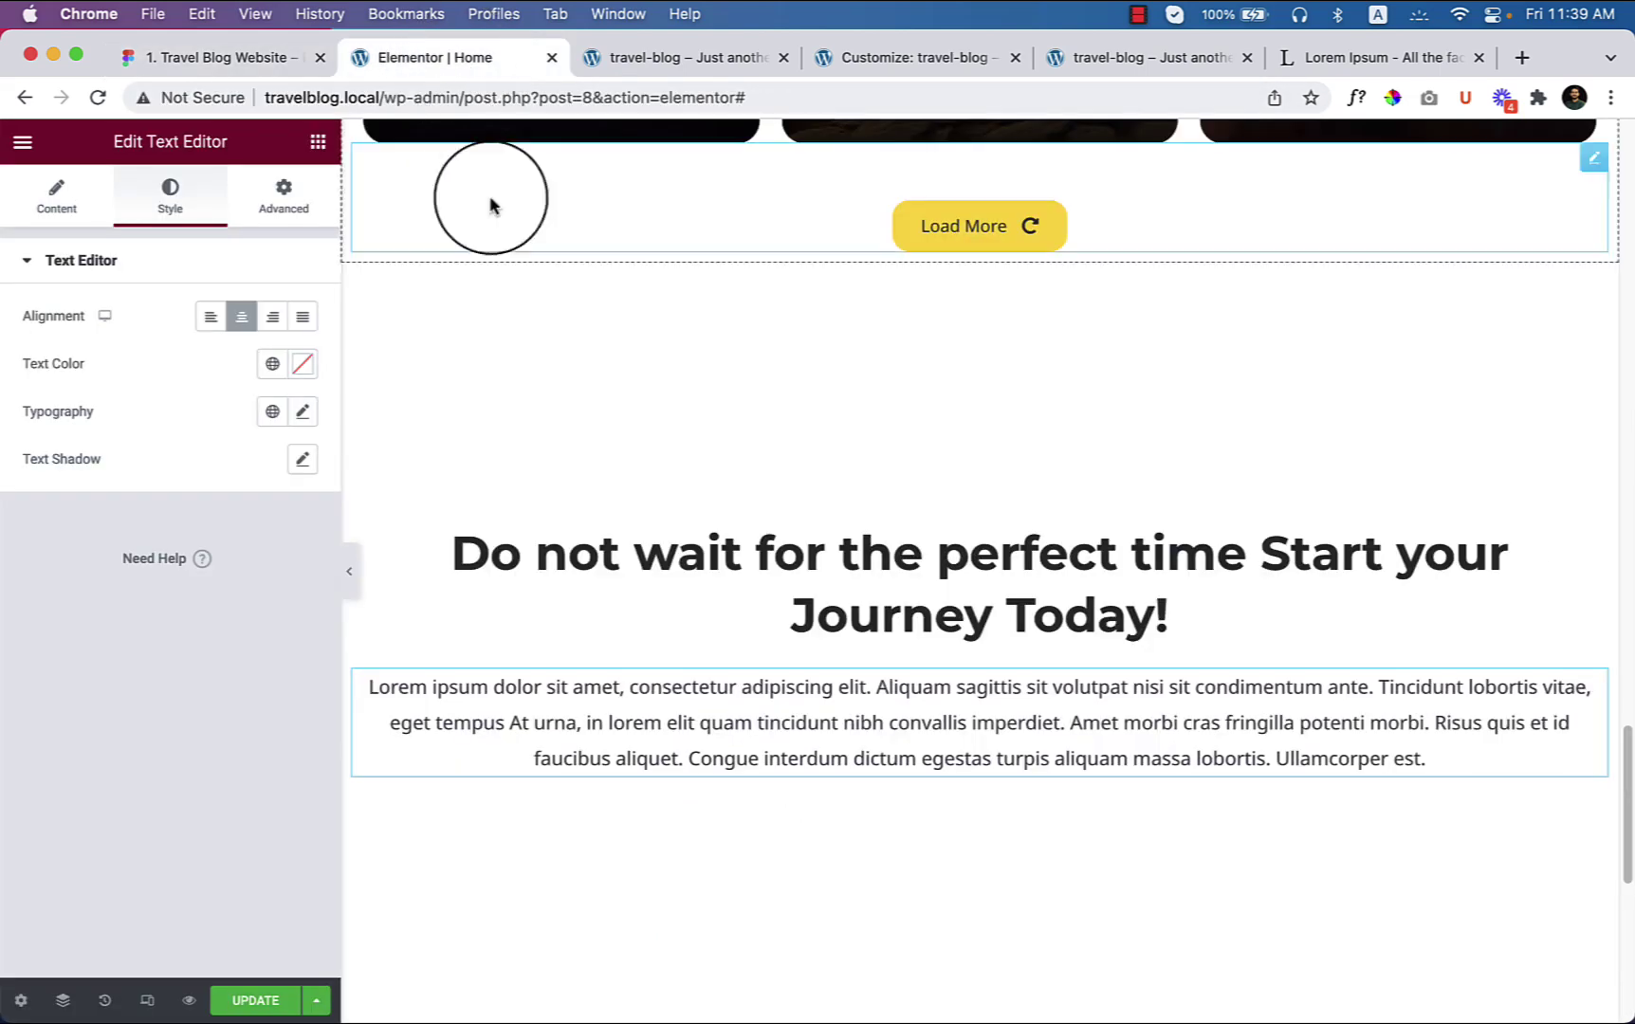
scroll(1092, 668, "down", 1)
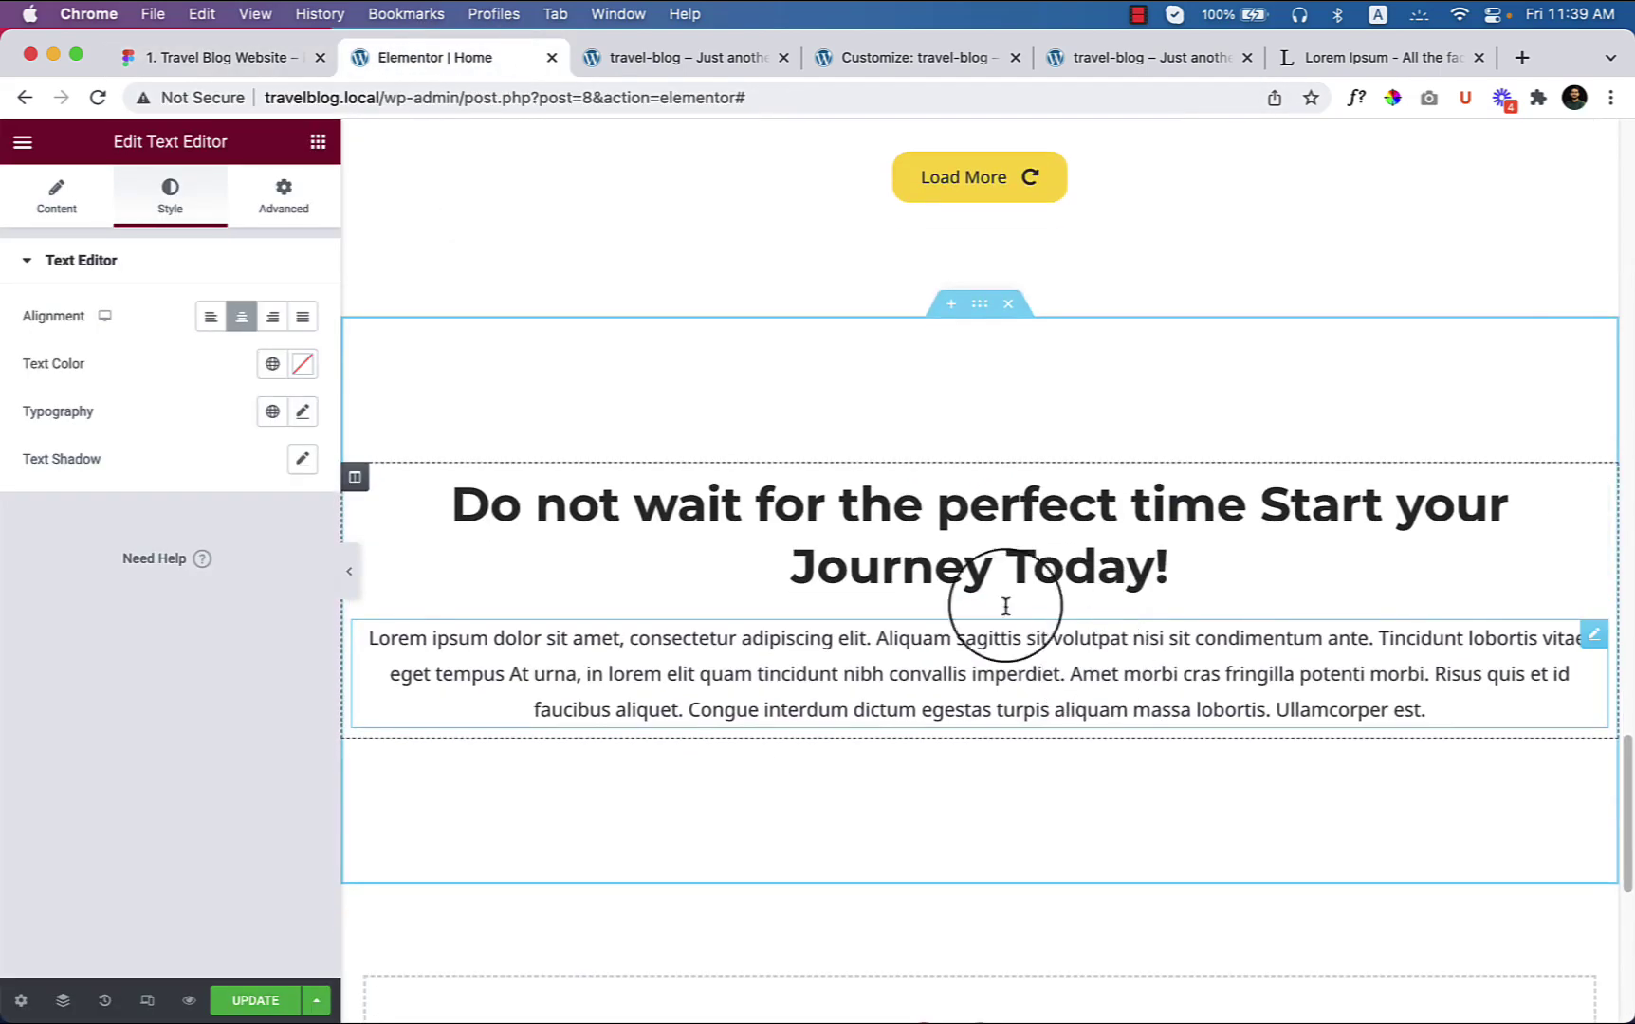
left_click(318, 141)
left_click_drag(229, 628, 1062, 679)
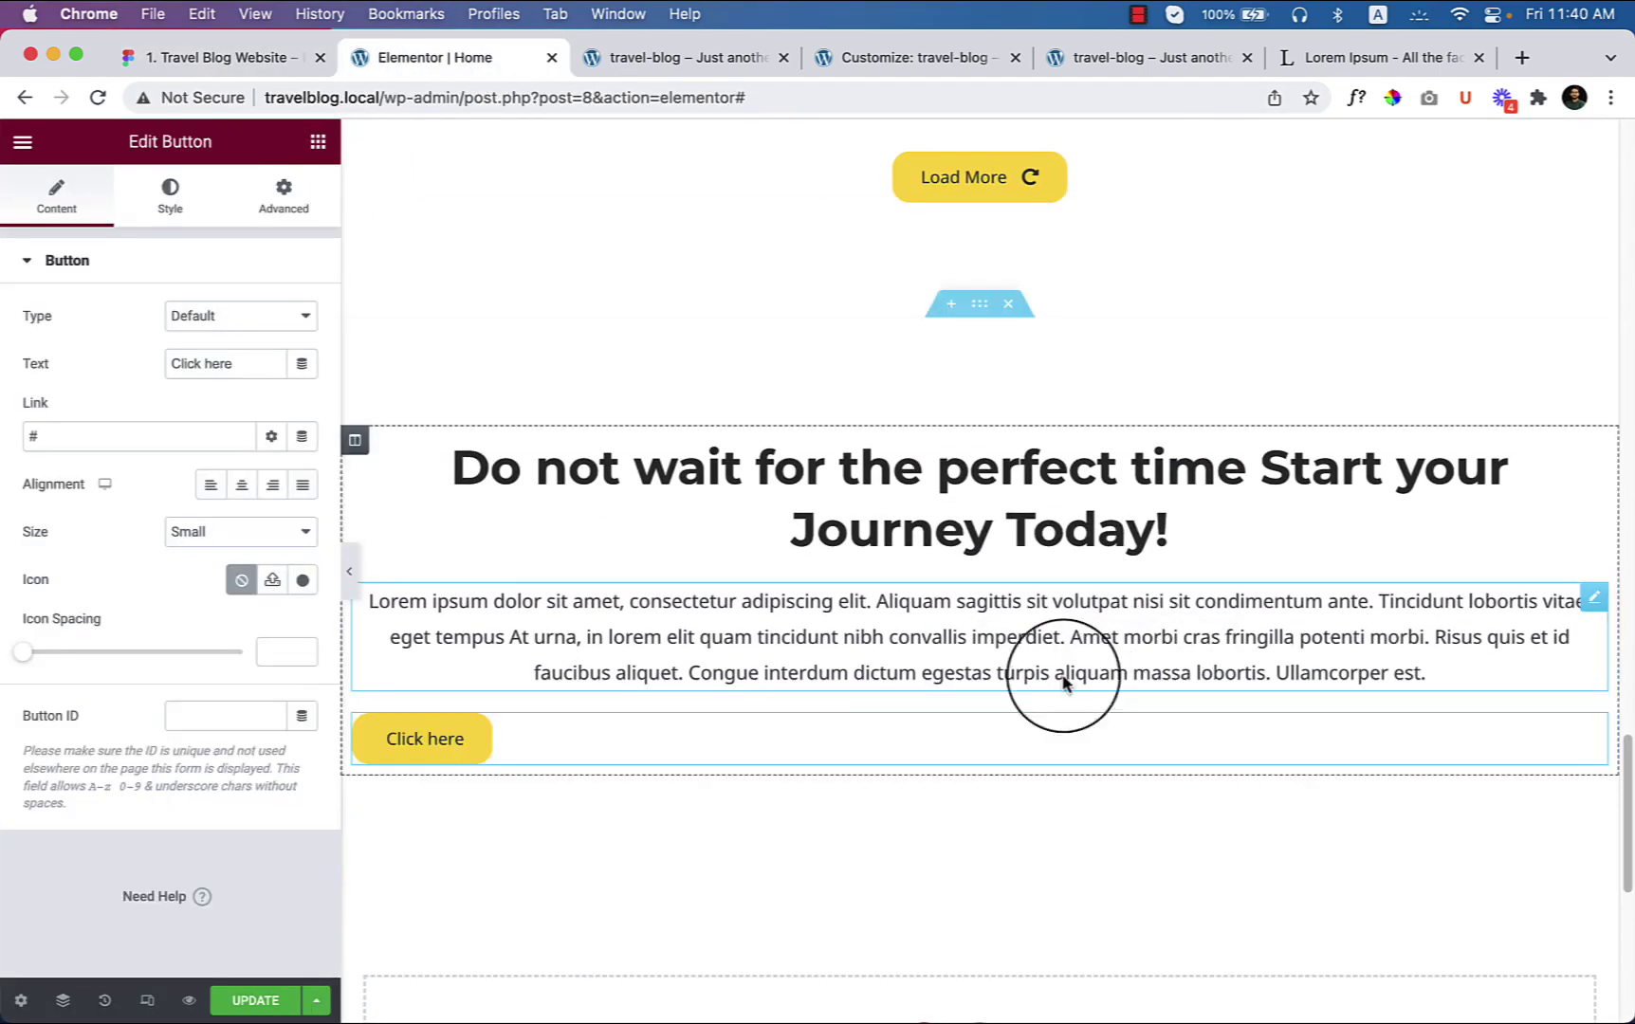
left_click(245, 492)
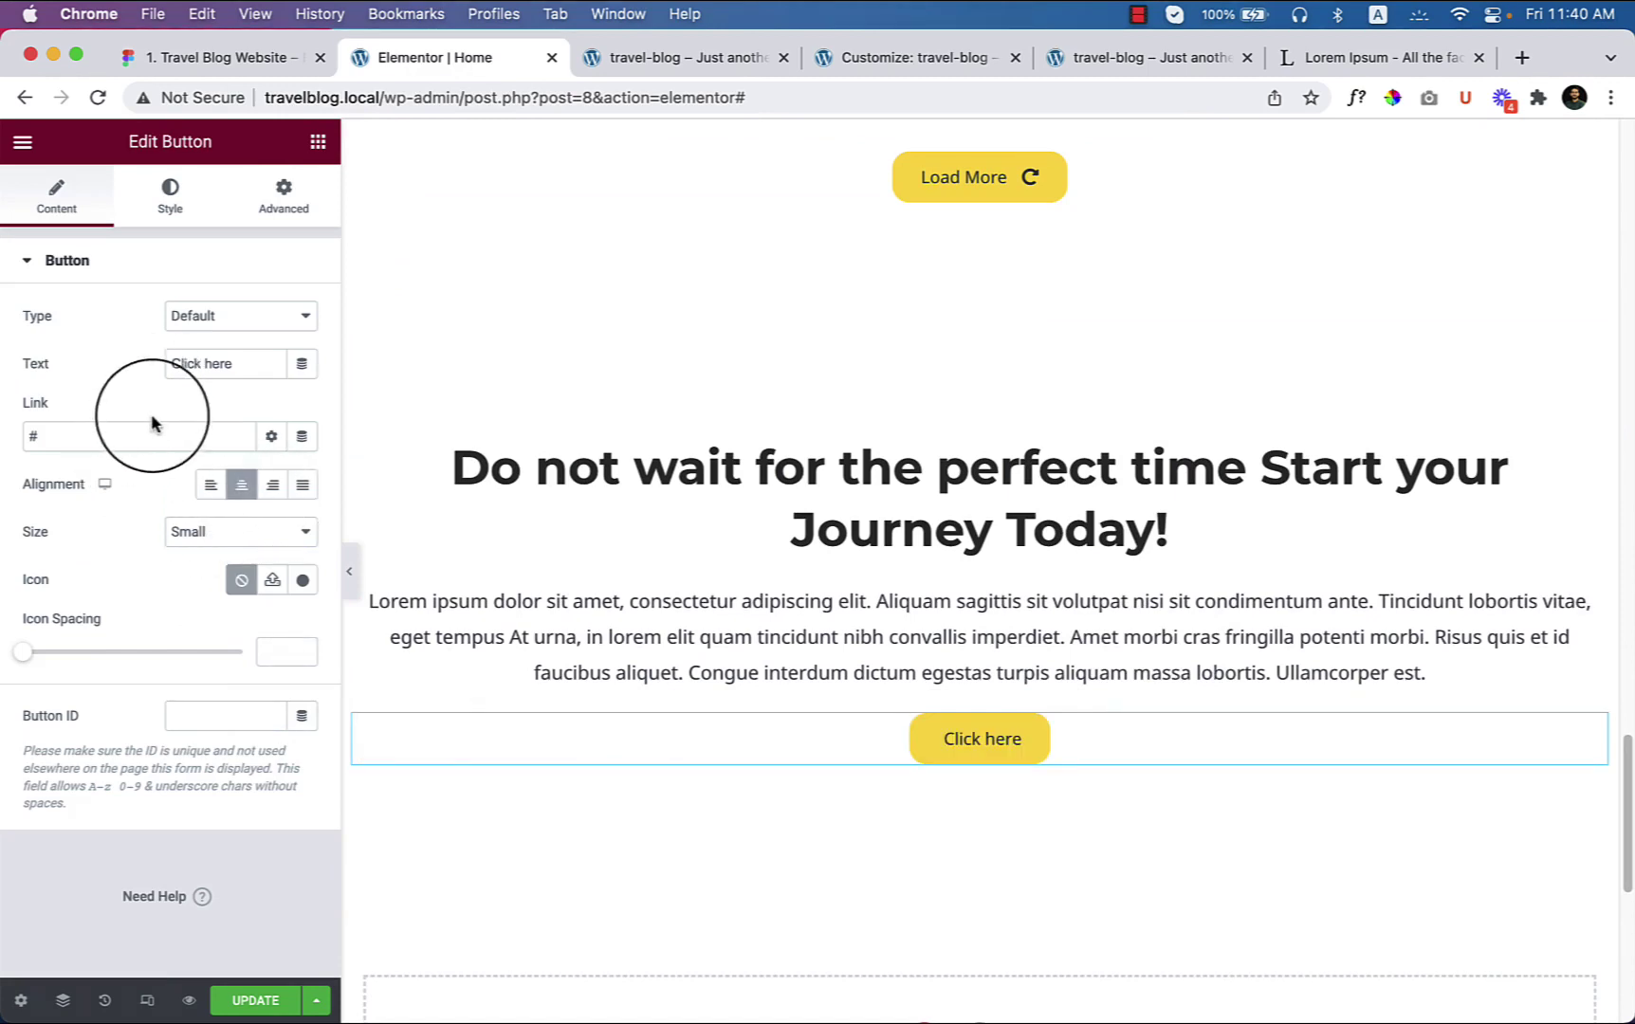
type("Latest Travel Guide")
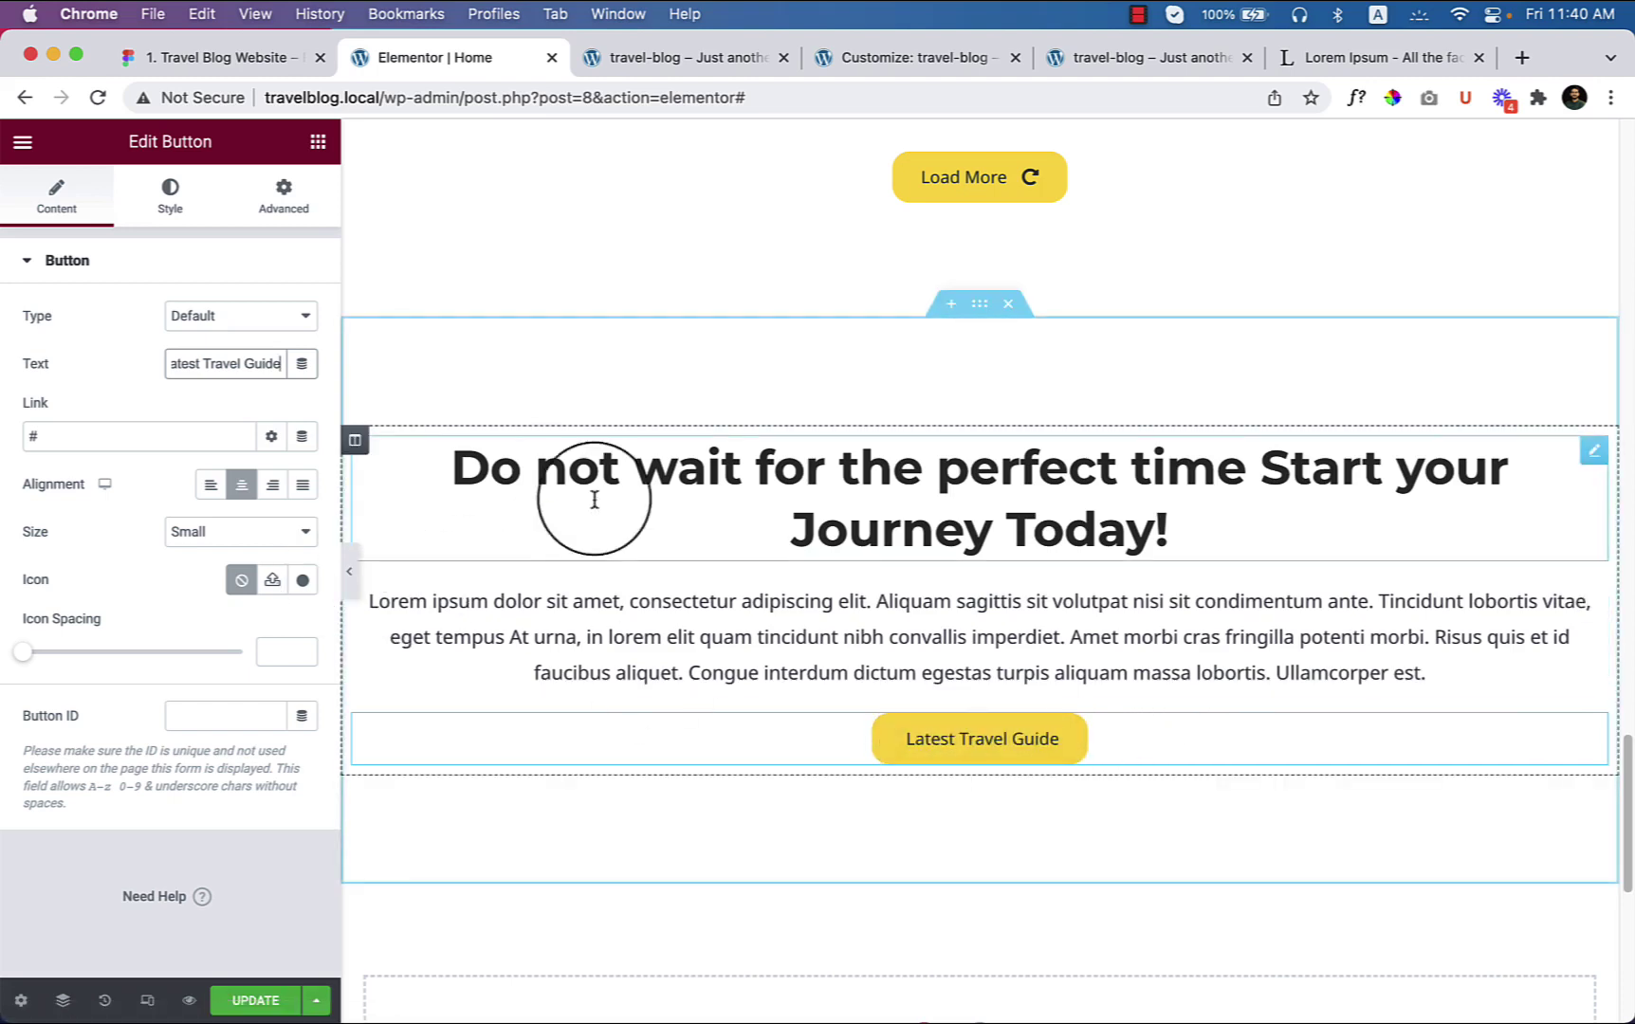
Step: Give the section a Classic background, open the image picker, and check Figma's 1920×755 banner image
left_click(979, 304)
left_click(169, 195)
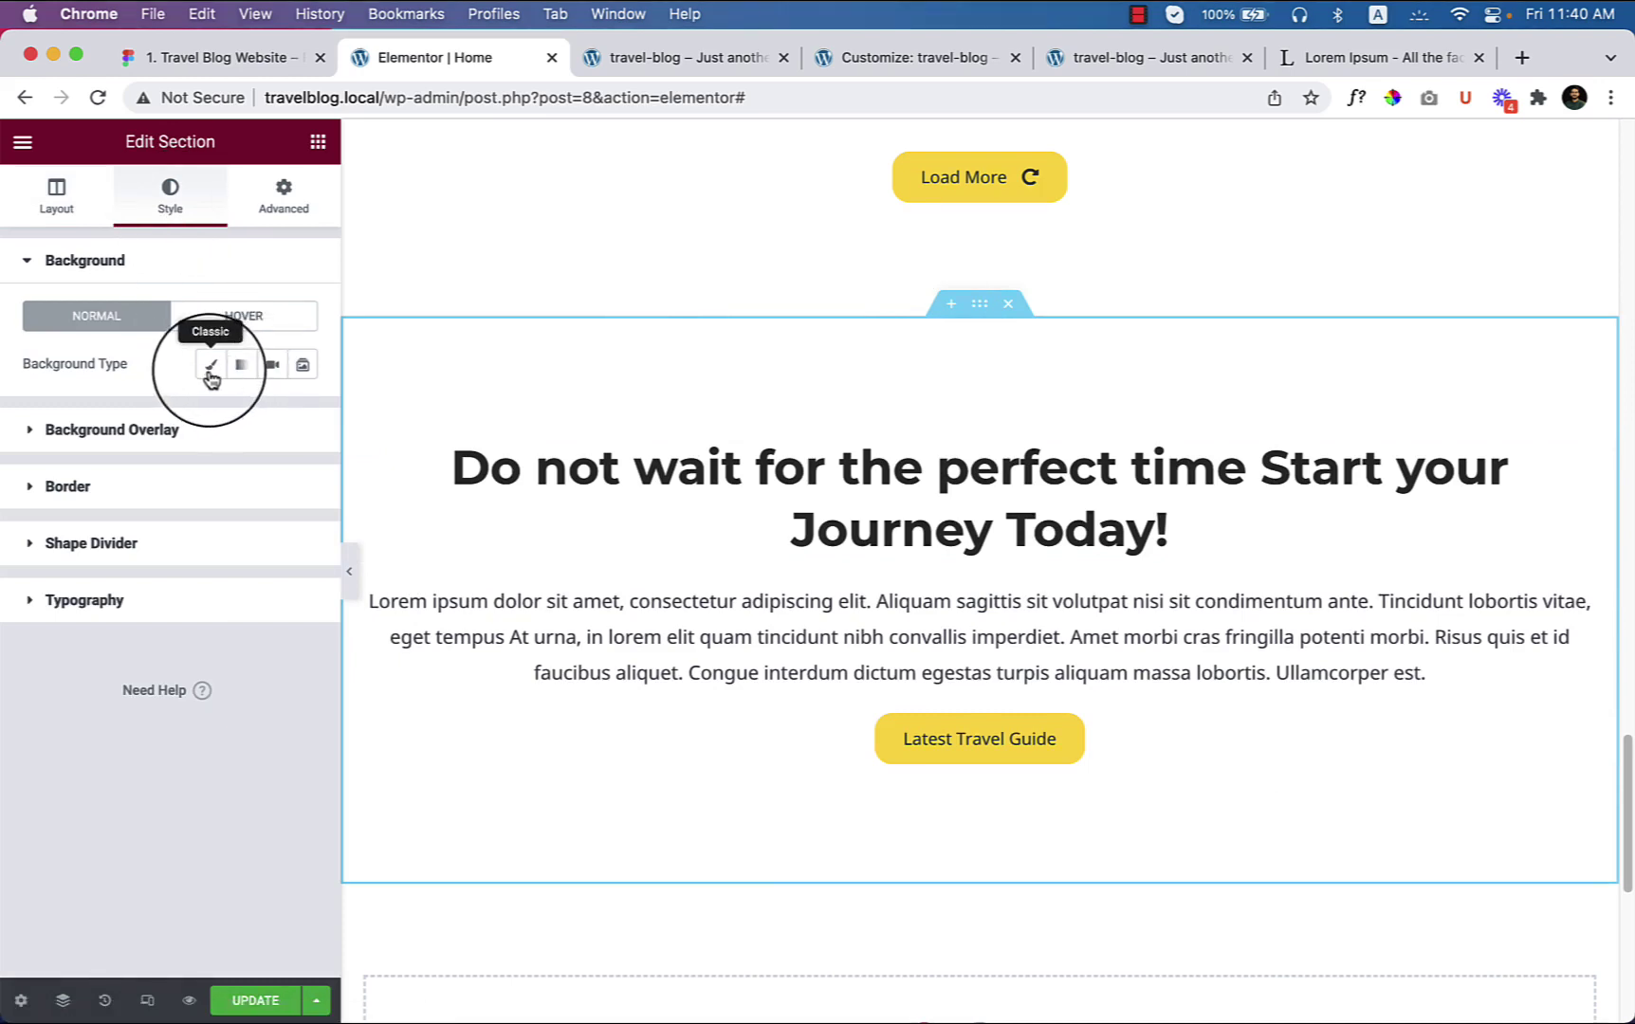
left_click(212, 366)
left_click(194, 550)
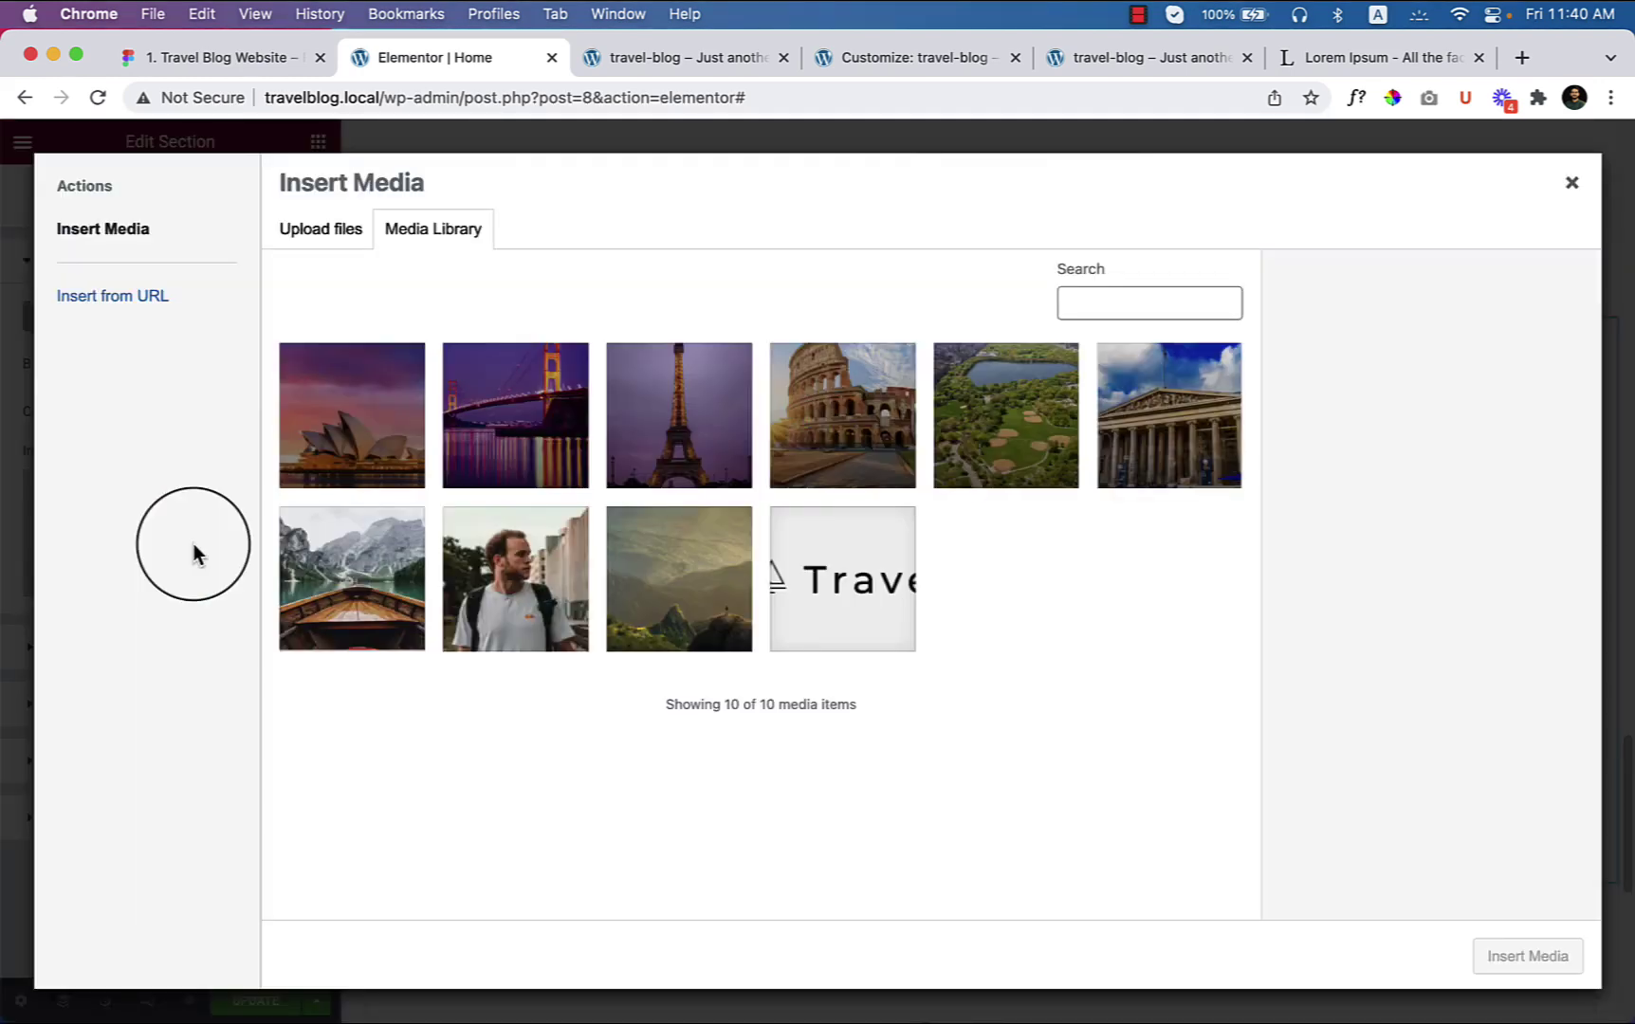
left_click(274, 59)
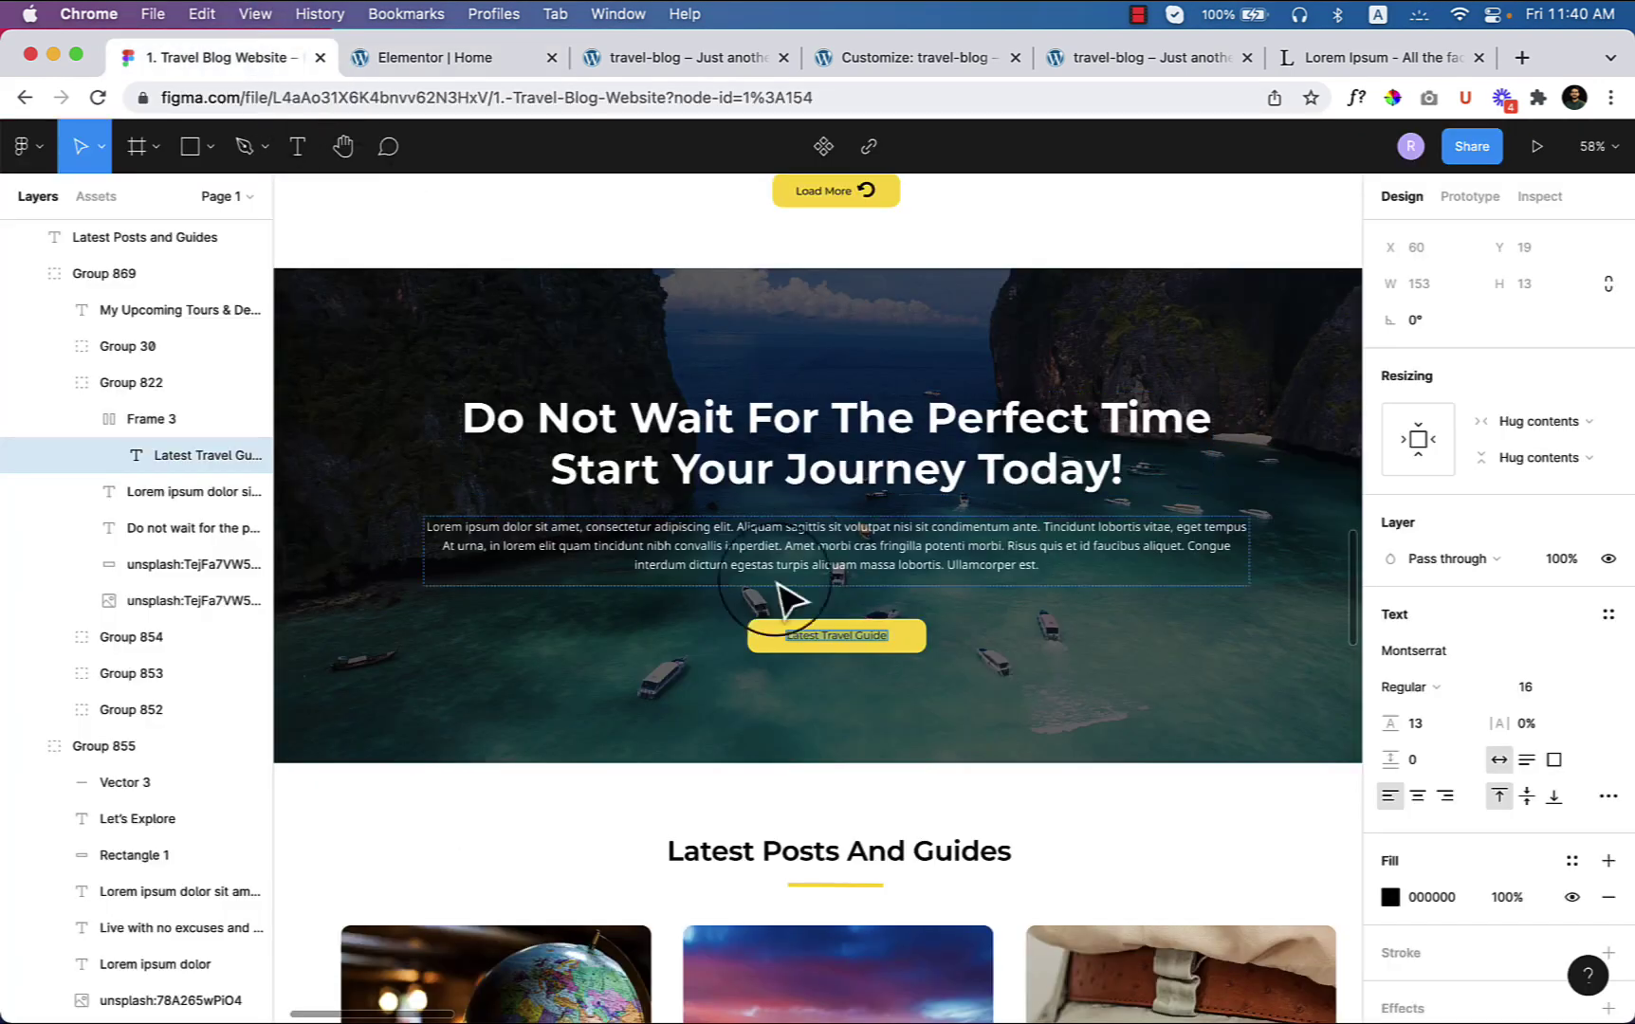
left_click(539, 697)
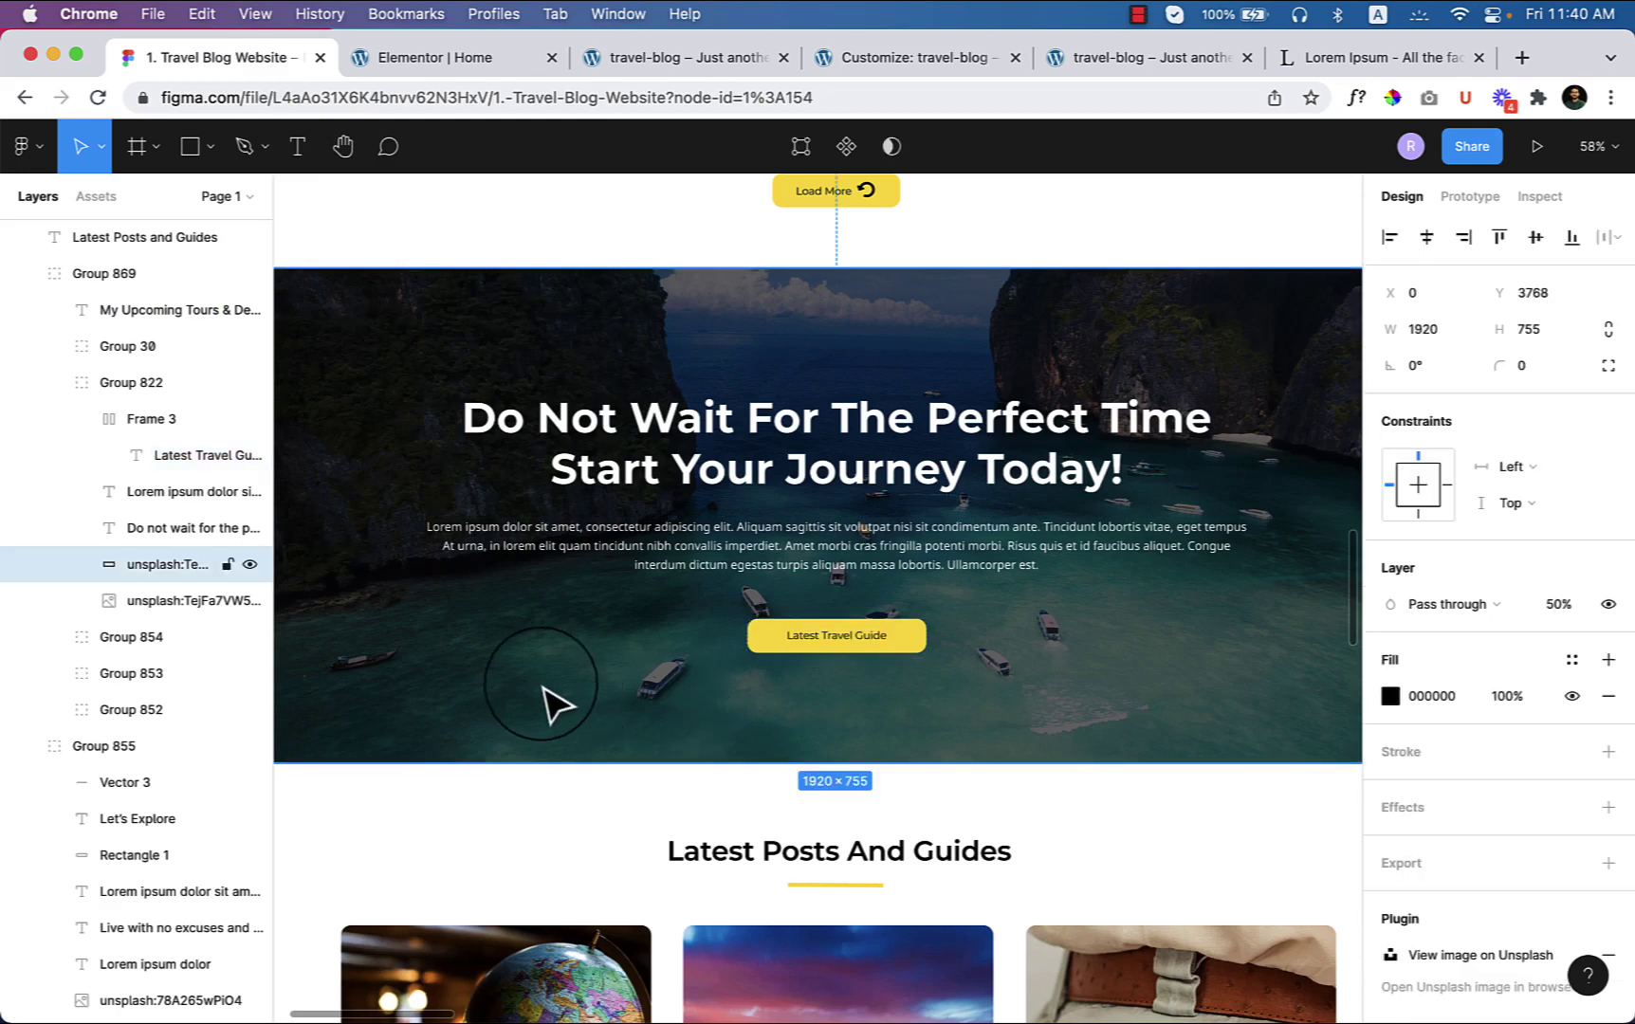
Step: Upload call-to-action-bg.jpg to the media library with the alt text 'bg image'
left_click(509, 71)
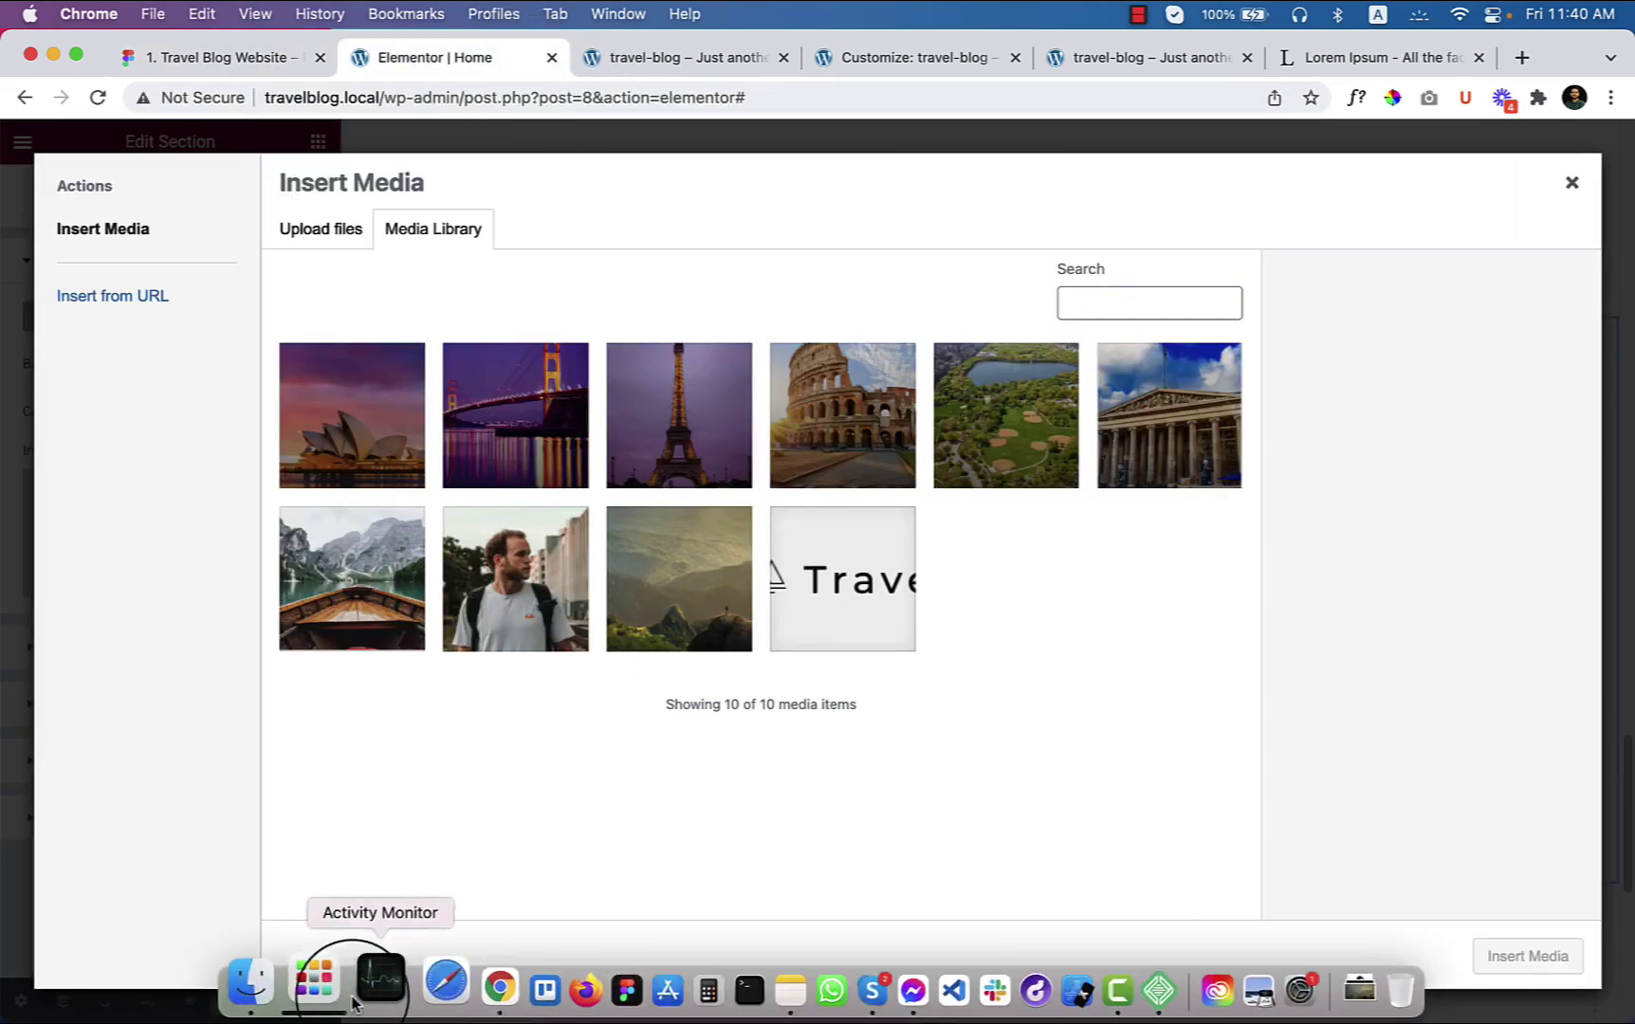
left_click(285, 977)
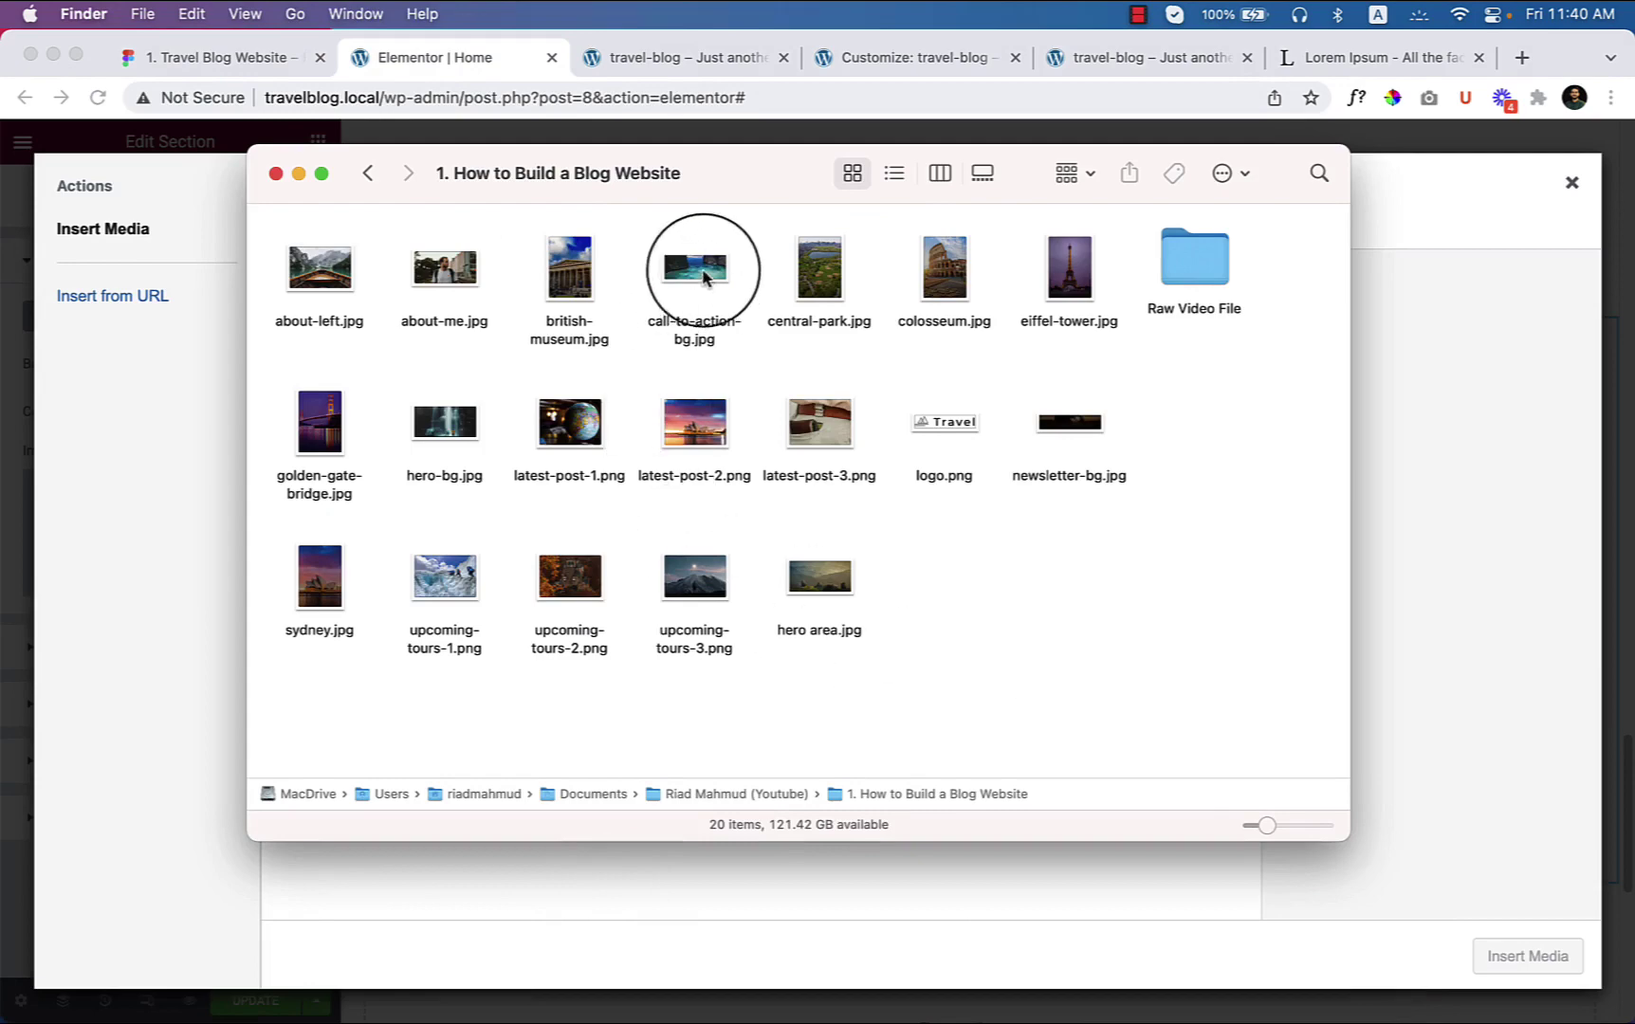
left_click_drag(709, 285, 1385, 598)
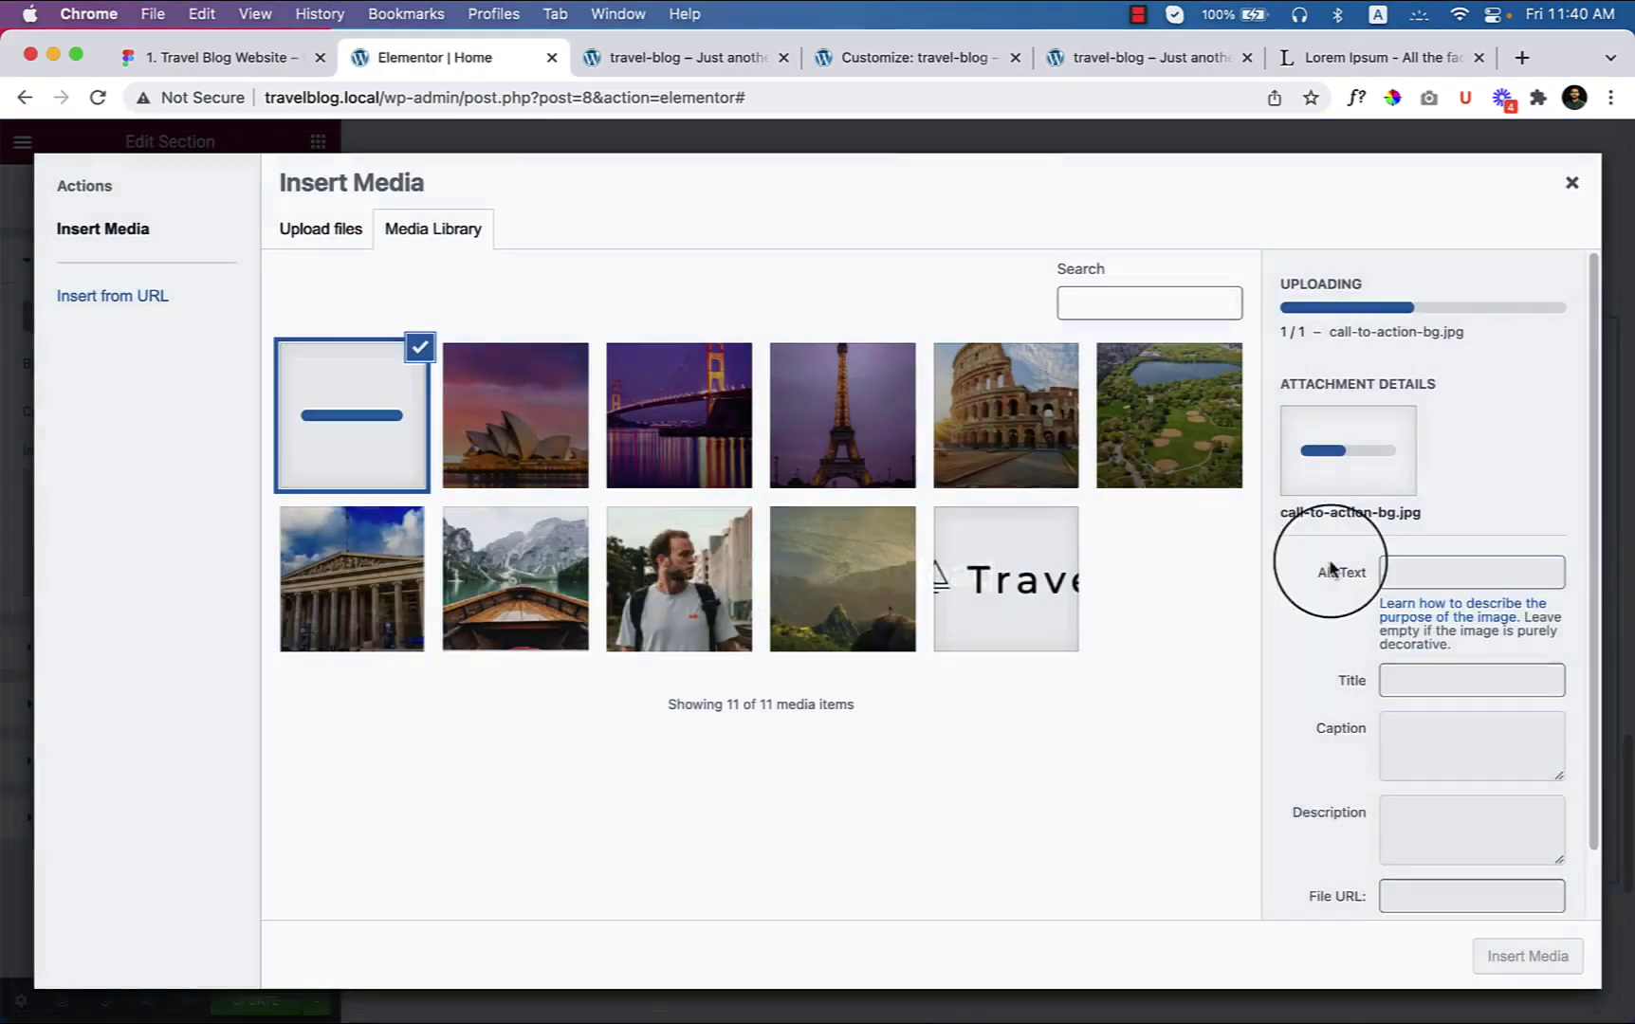
left_click(1473, 471)
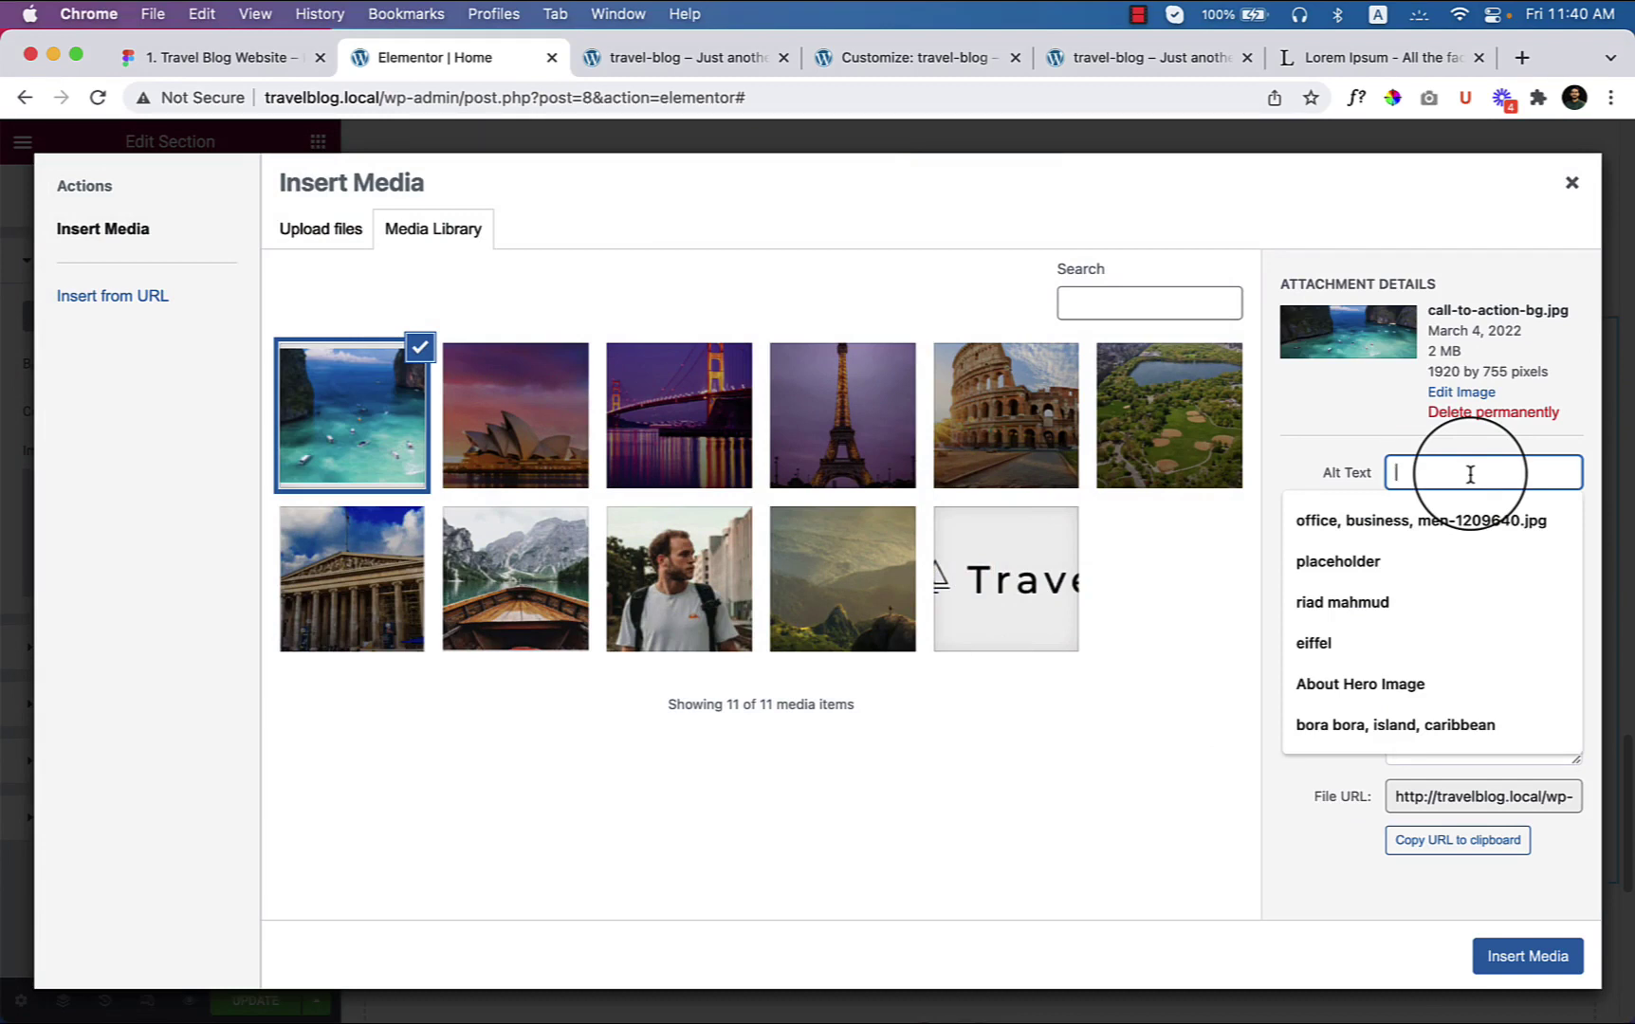
type("bg image")
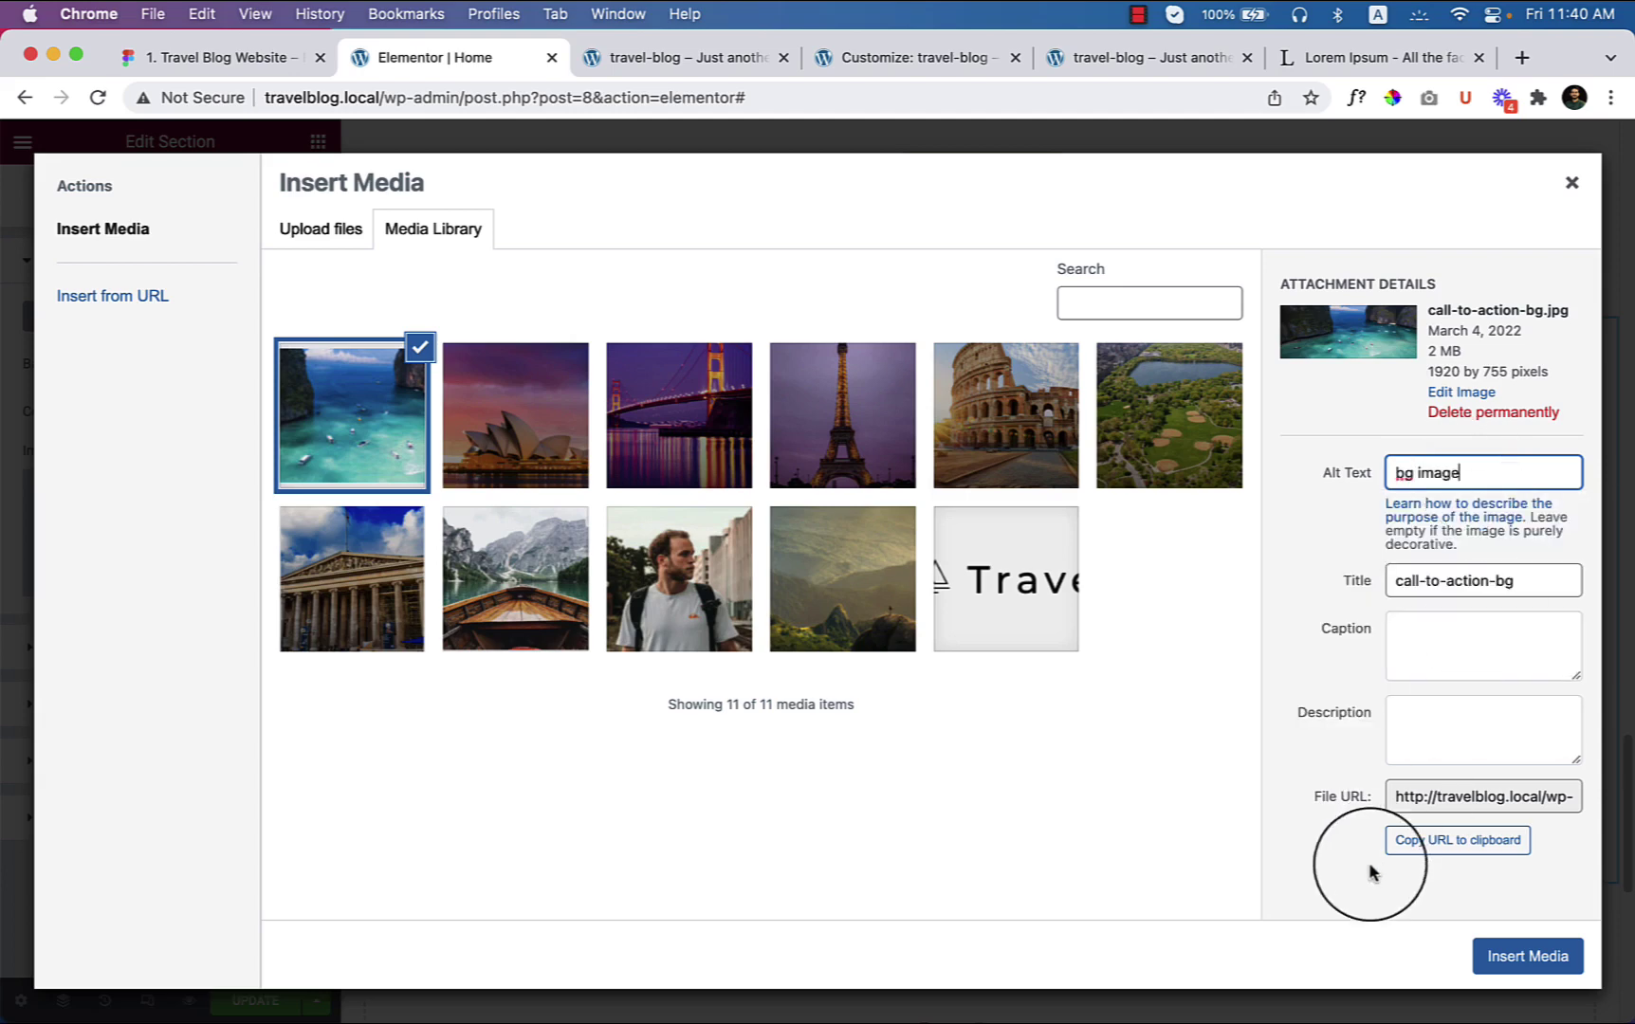
left_click(1370, 870)
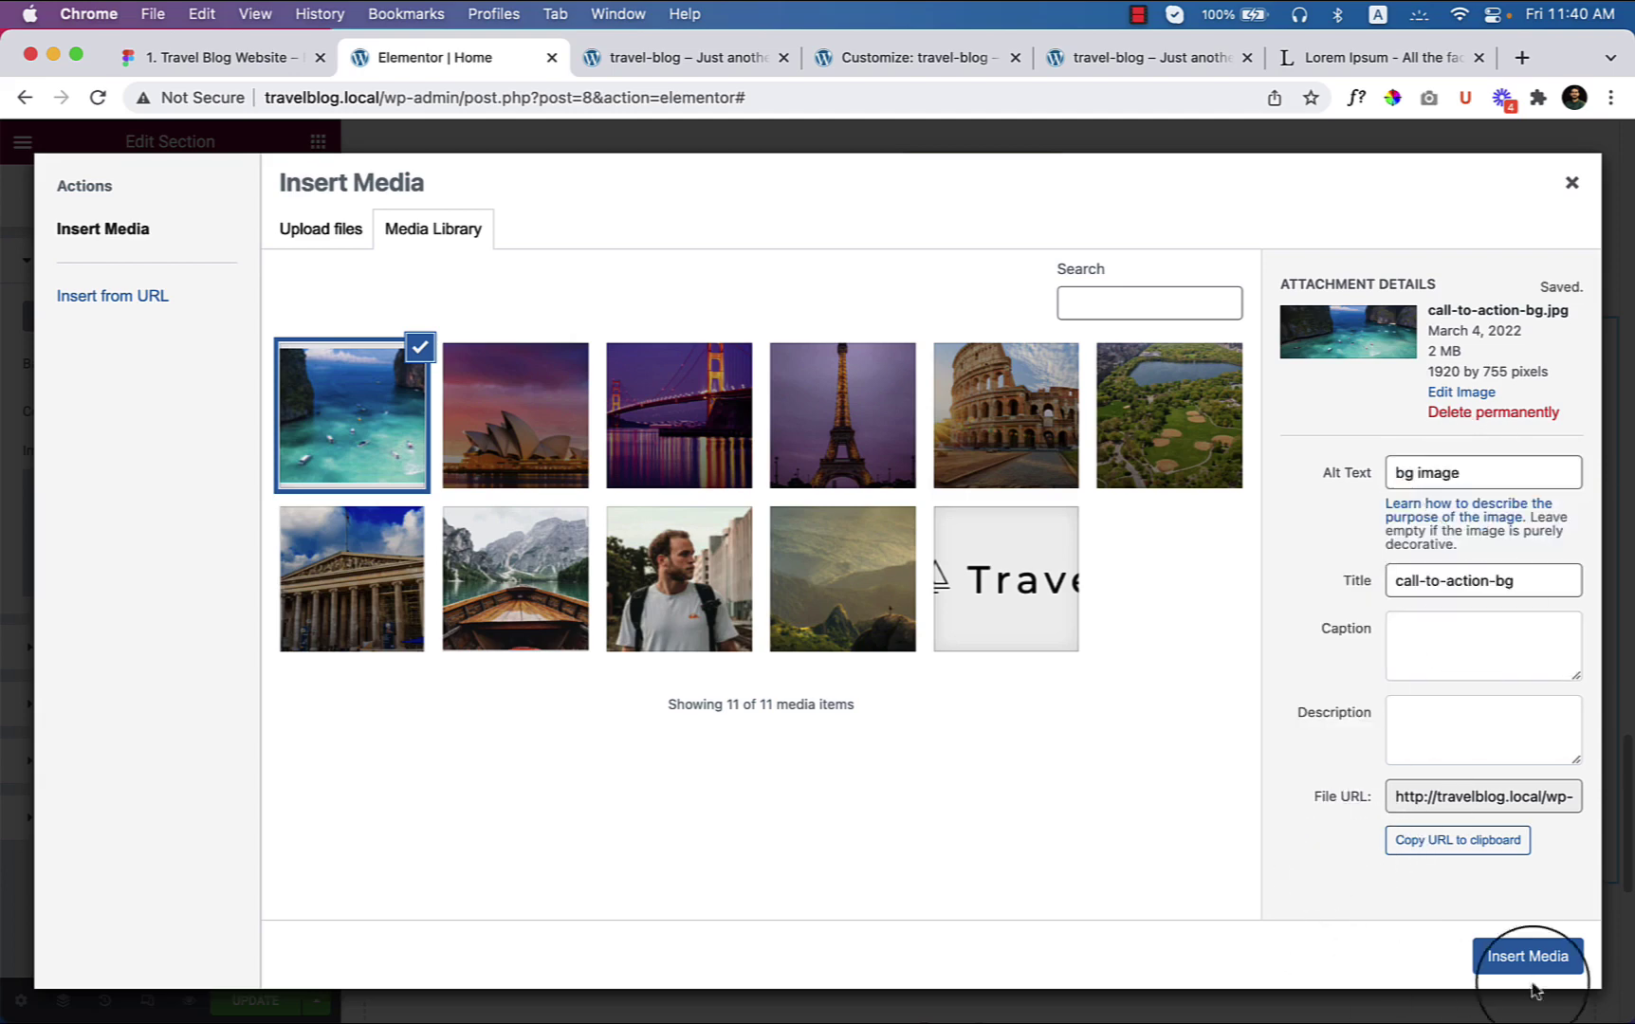
Step: Insert the image as the section background at Center Center, No-repeat, size Cover
left_click(1526, 958)
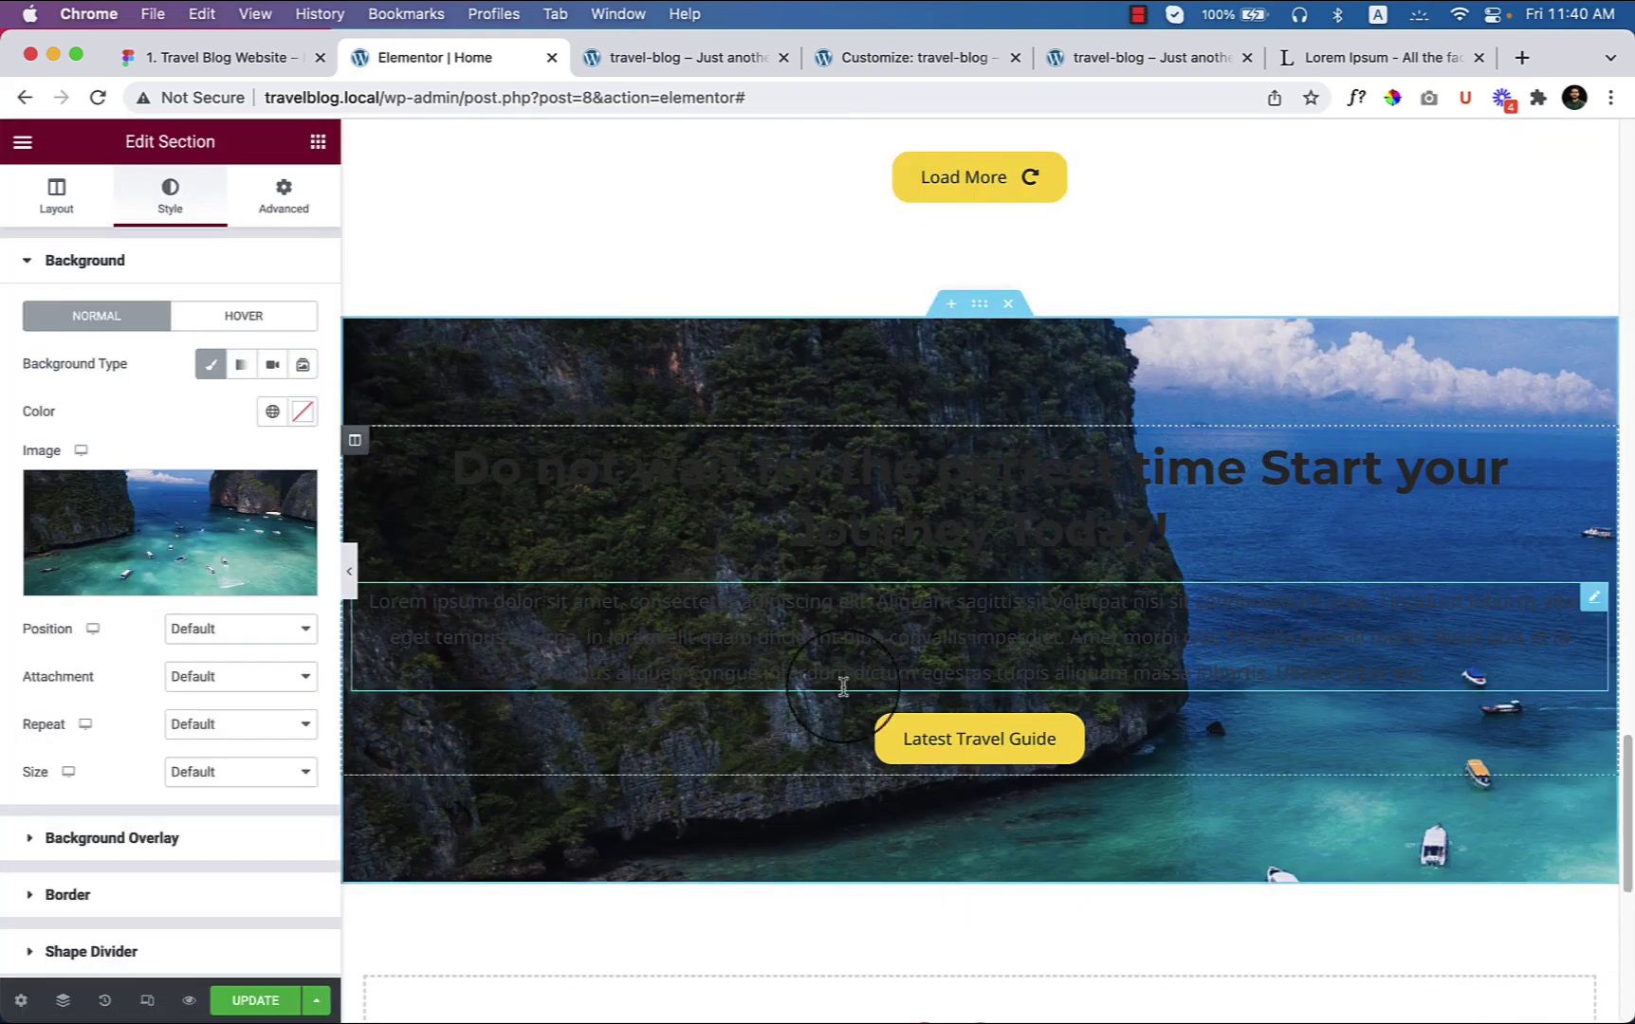
left_click(210, 645)
left_click(256, 655)
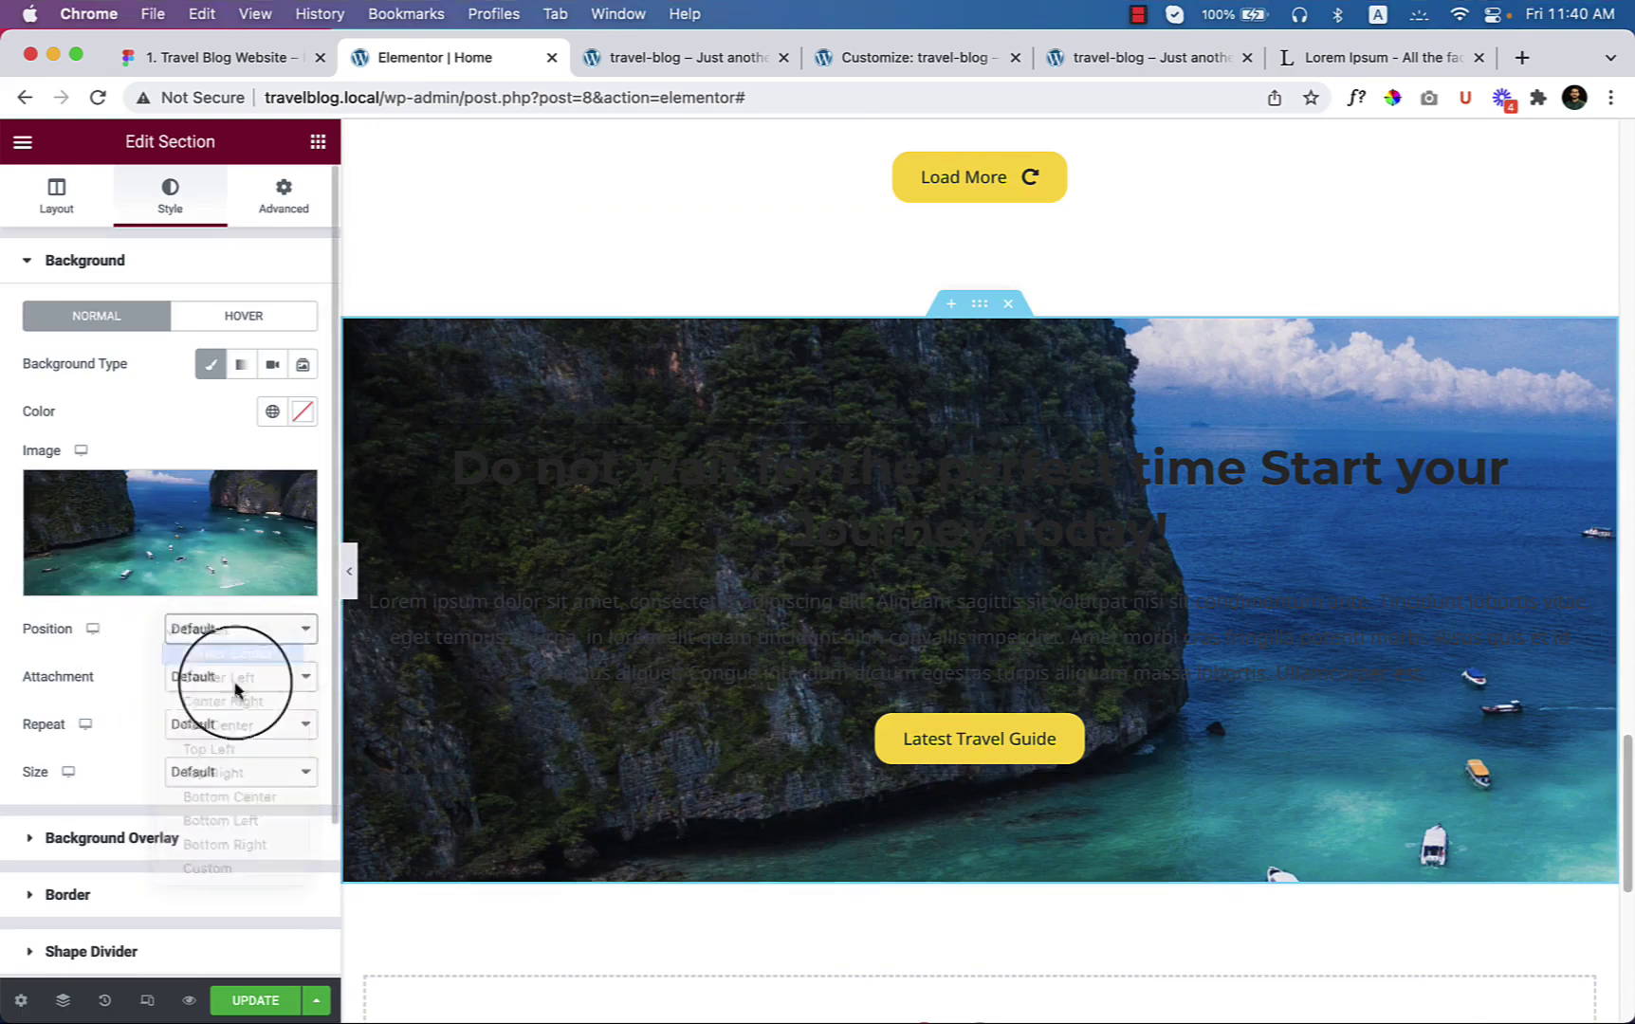
left_click(219, 726)
left_click(236, 748)
left_click(231, 774)
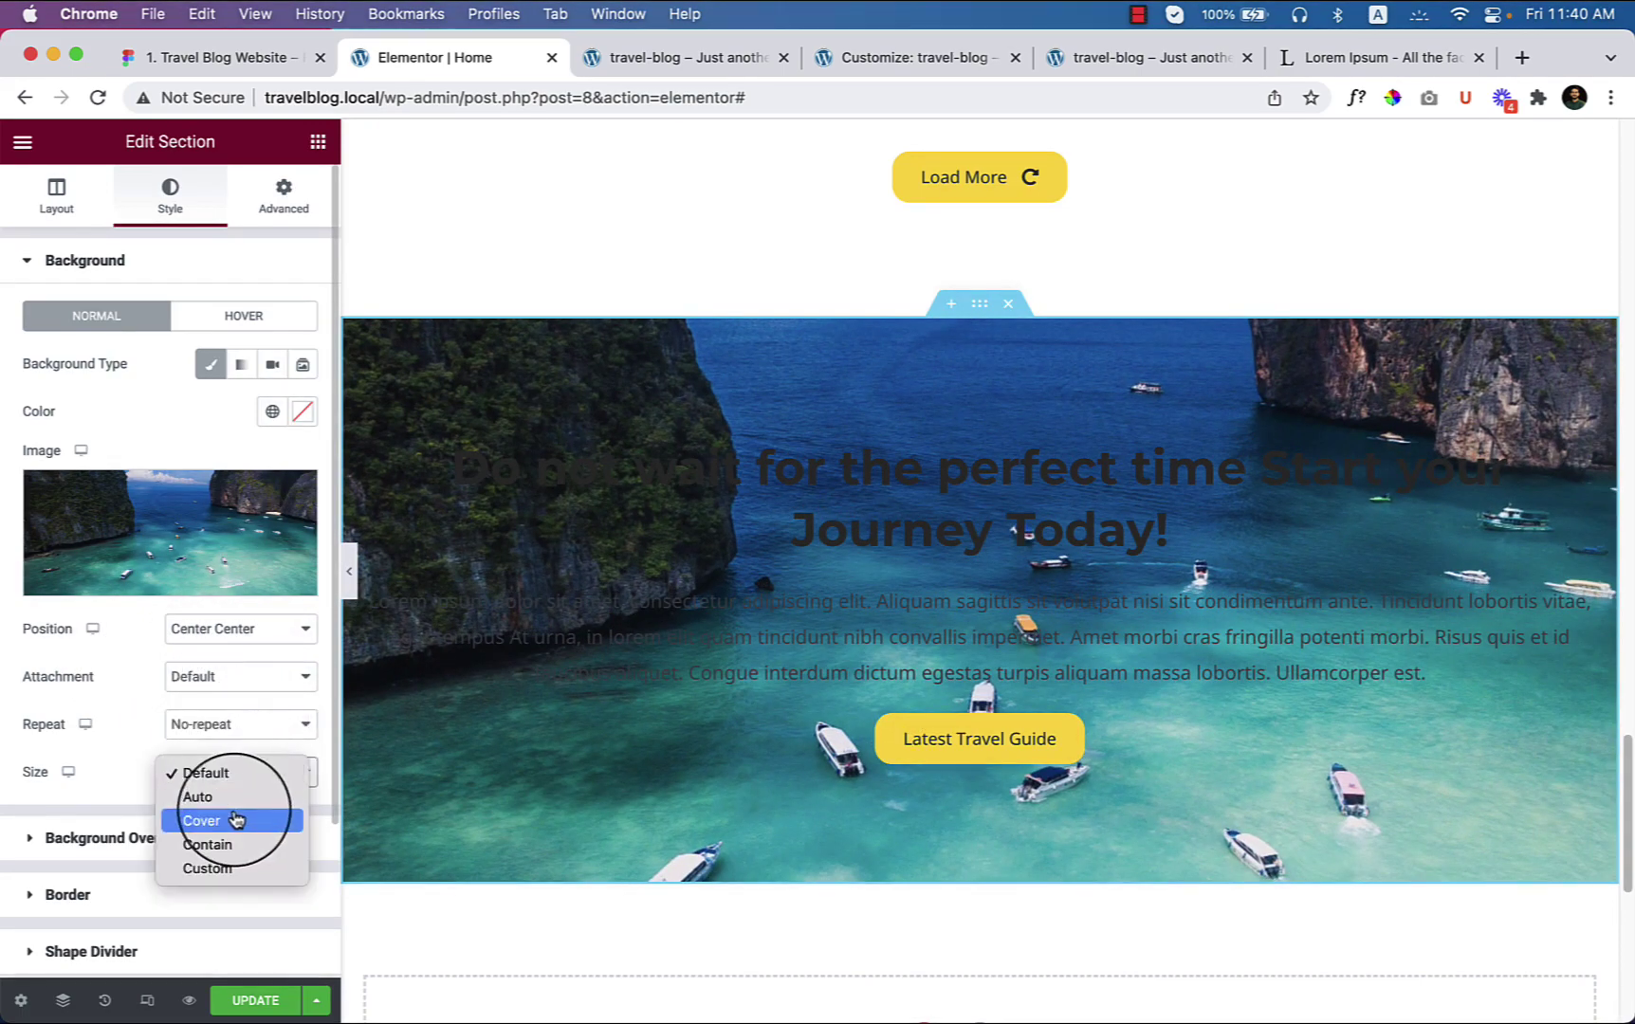
left_click(238, 823)
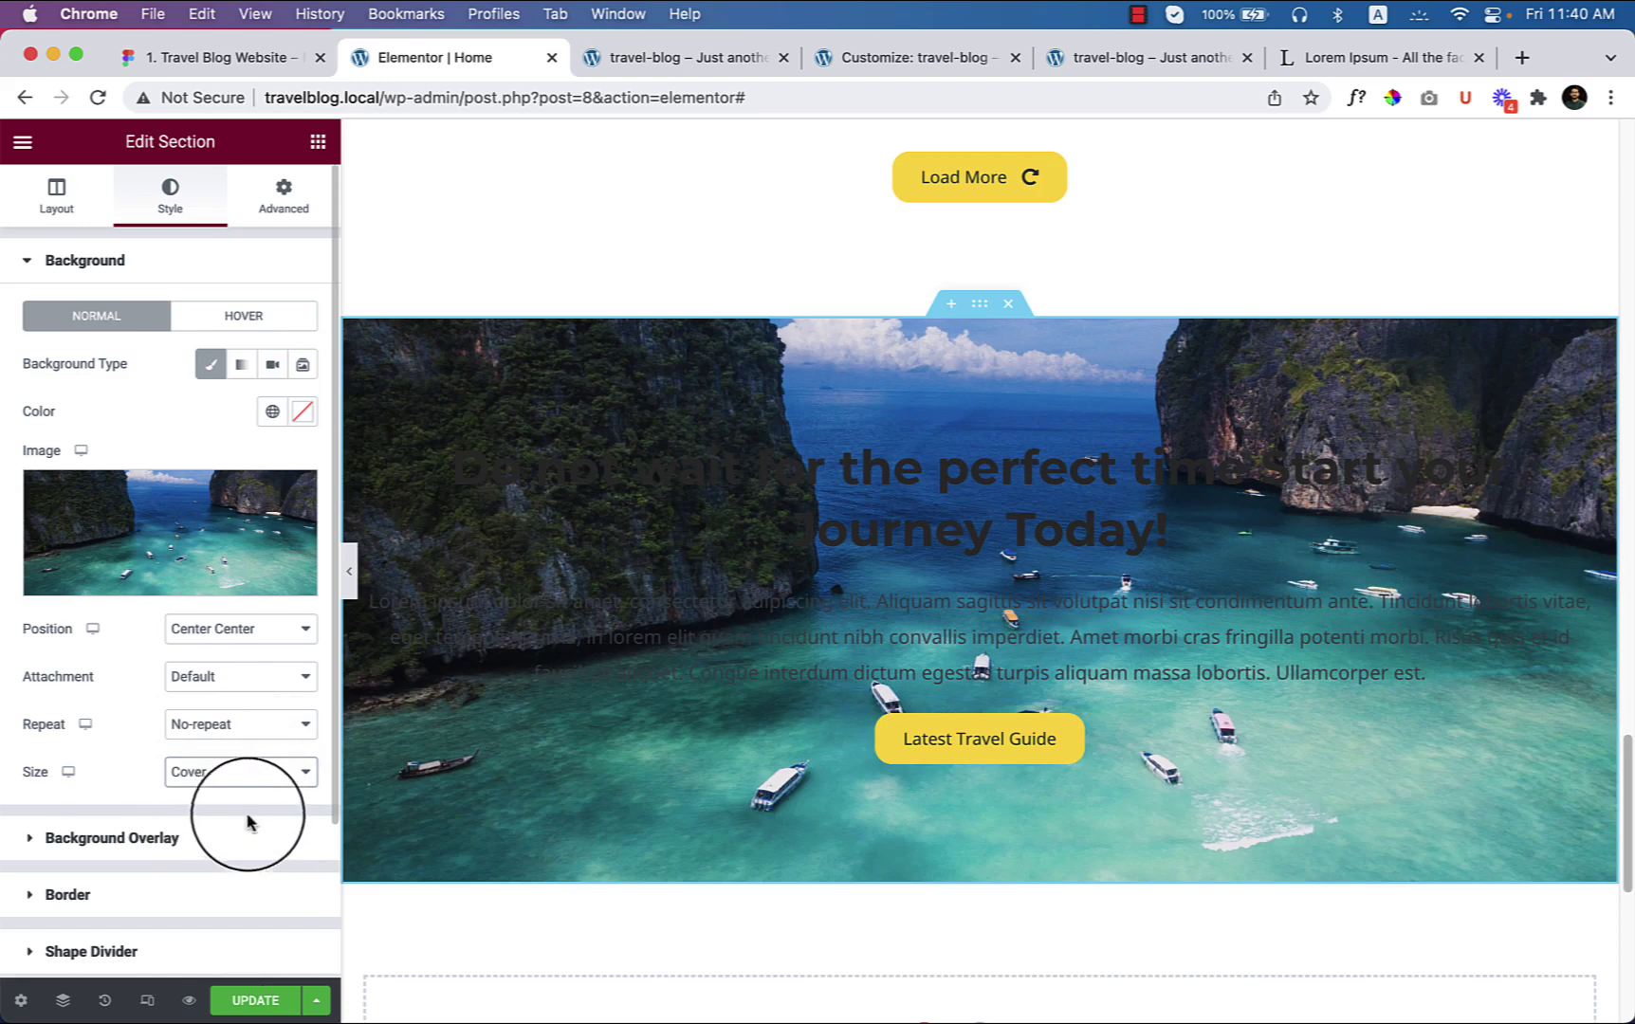
Step: Add a Classic black background overlay to darken the image
left_click(123, 836)
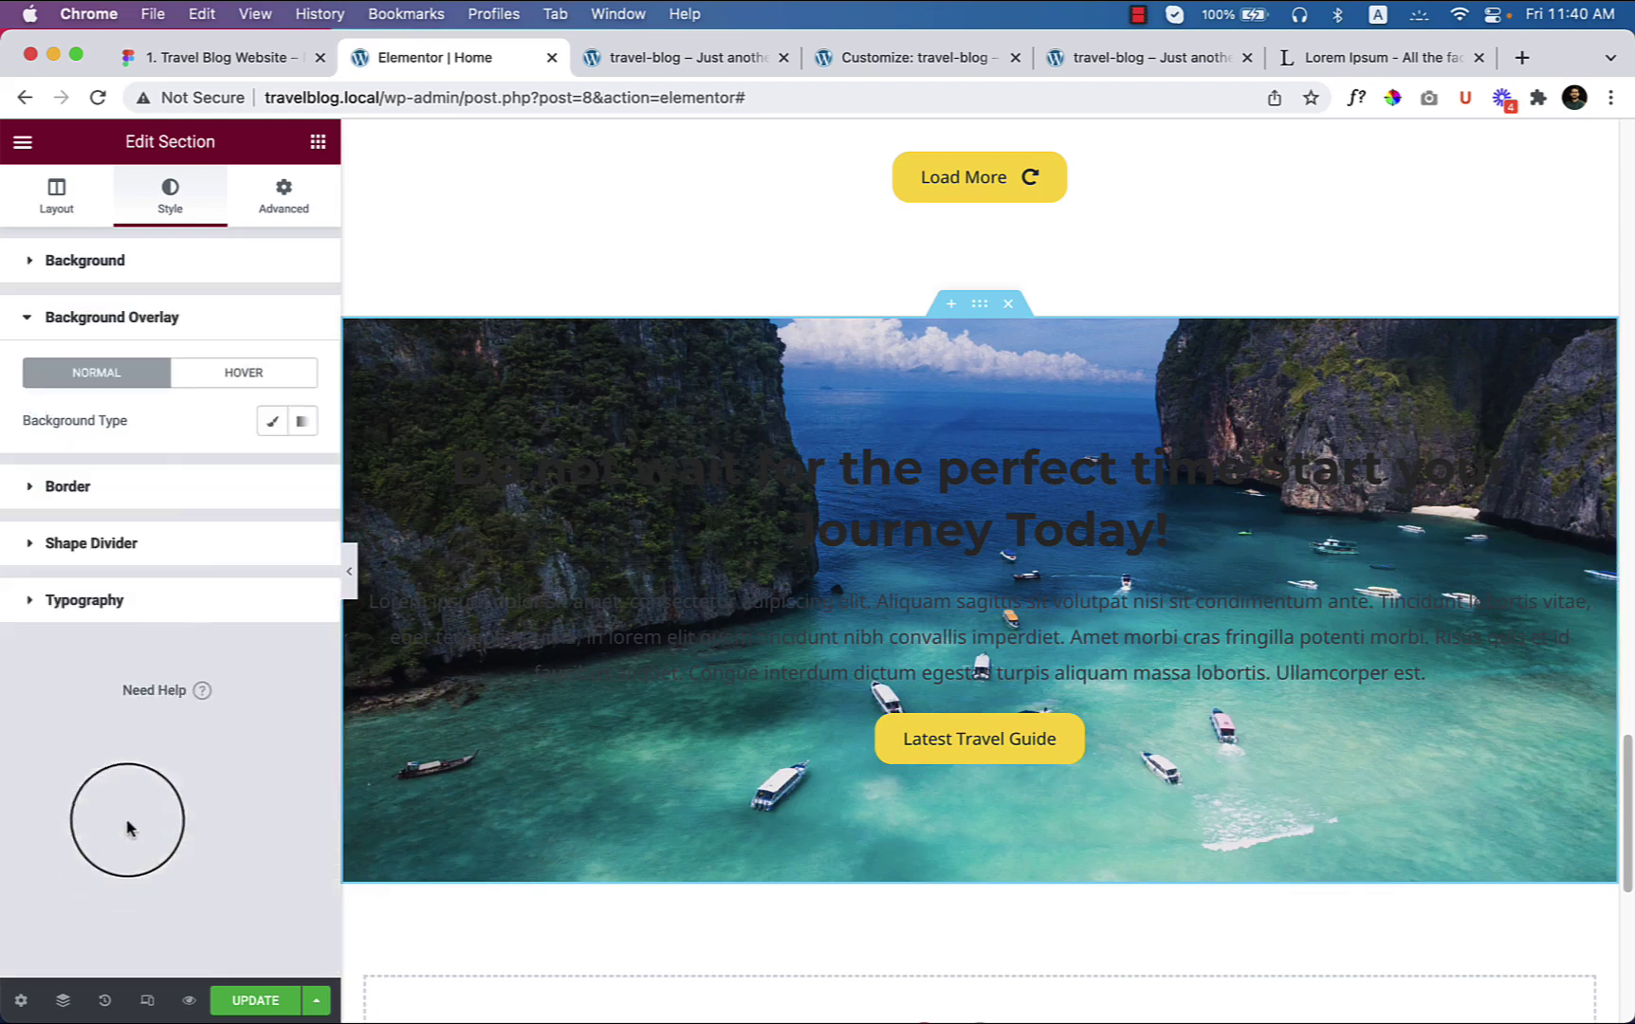
left_click(273, 421)
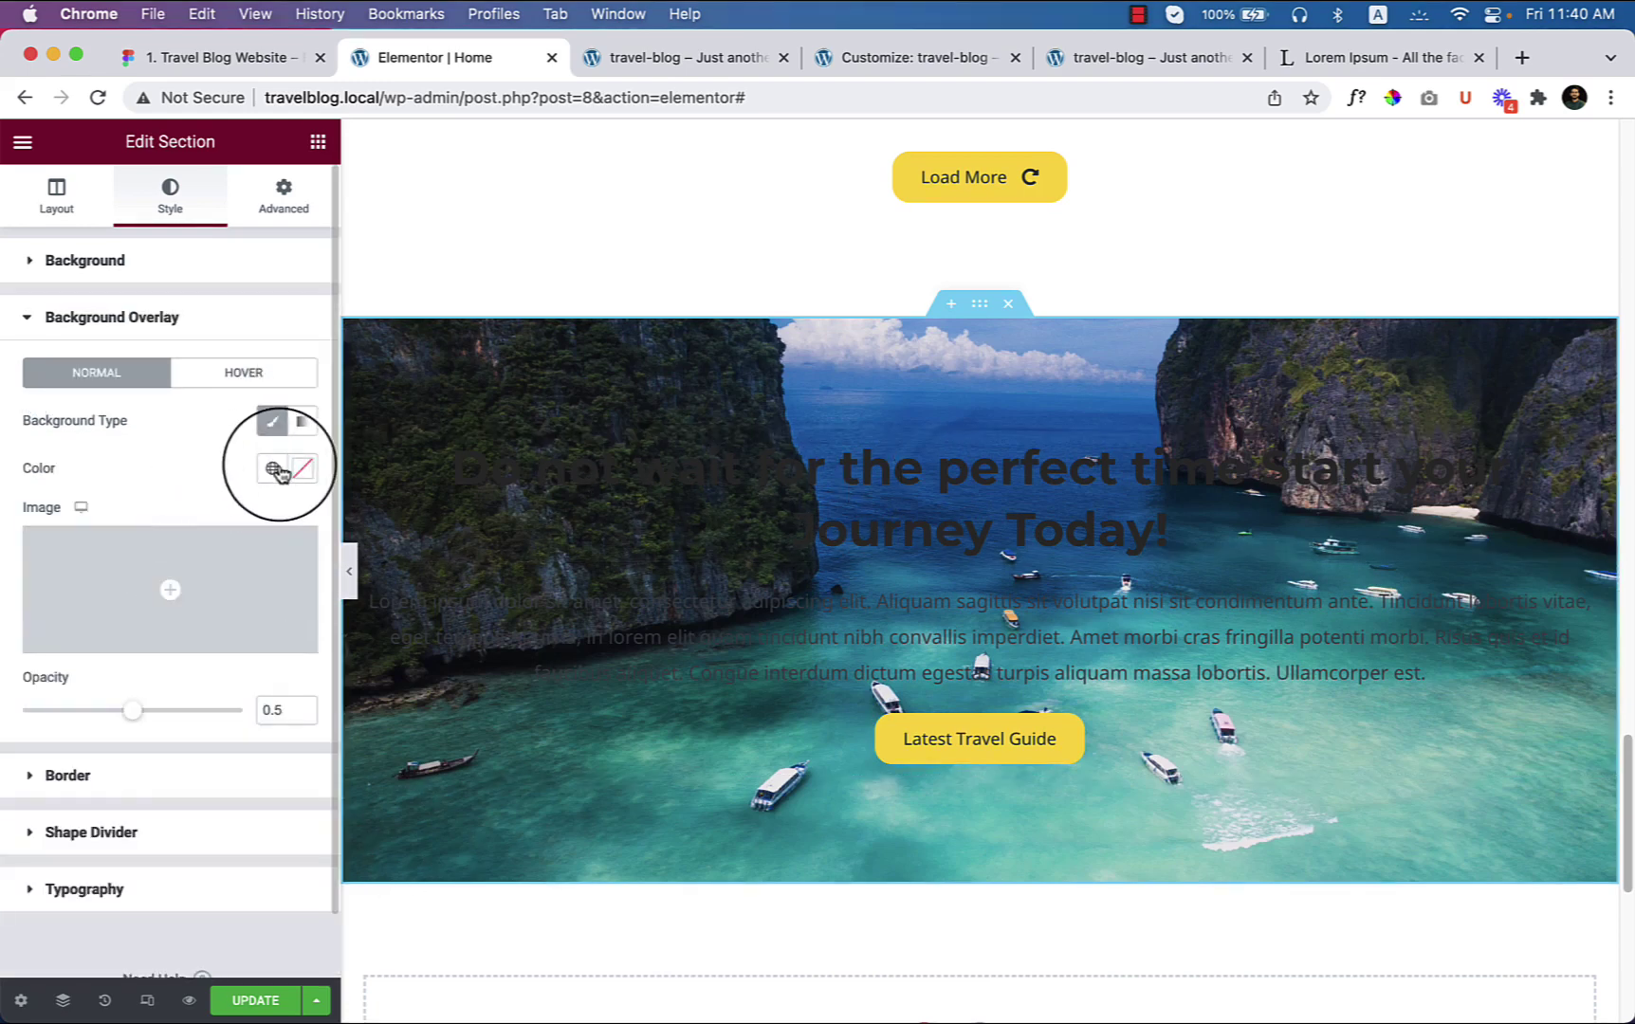
left_click(272, 468)
scroll(235, 793, "down", 3)
left_click(168, 818)
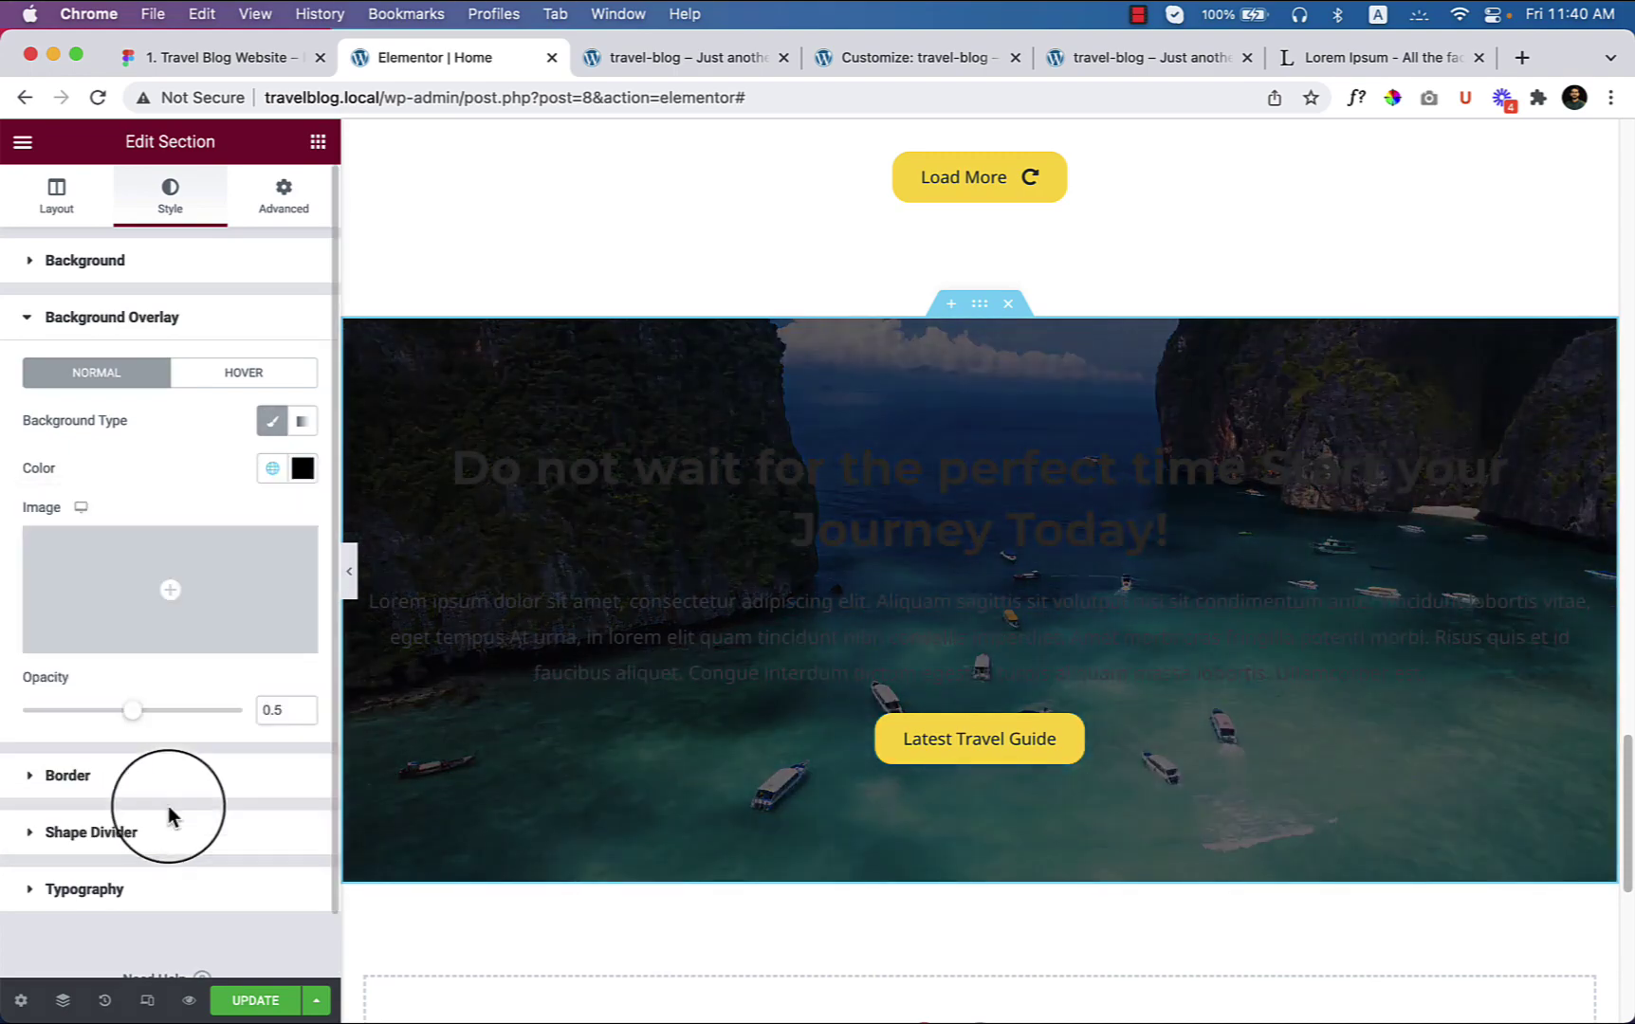
left_click(952, 478)
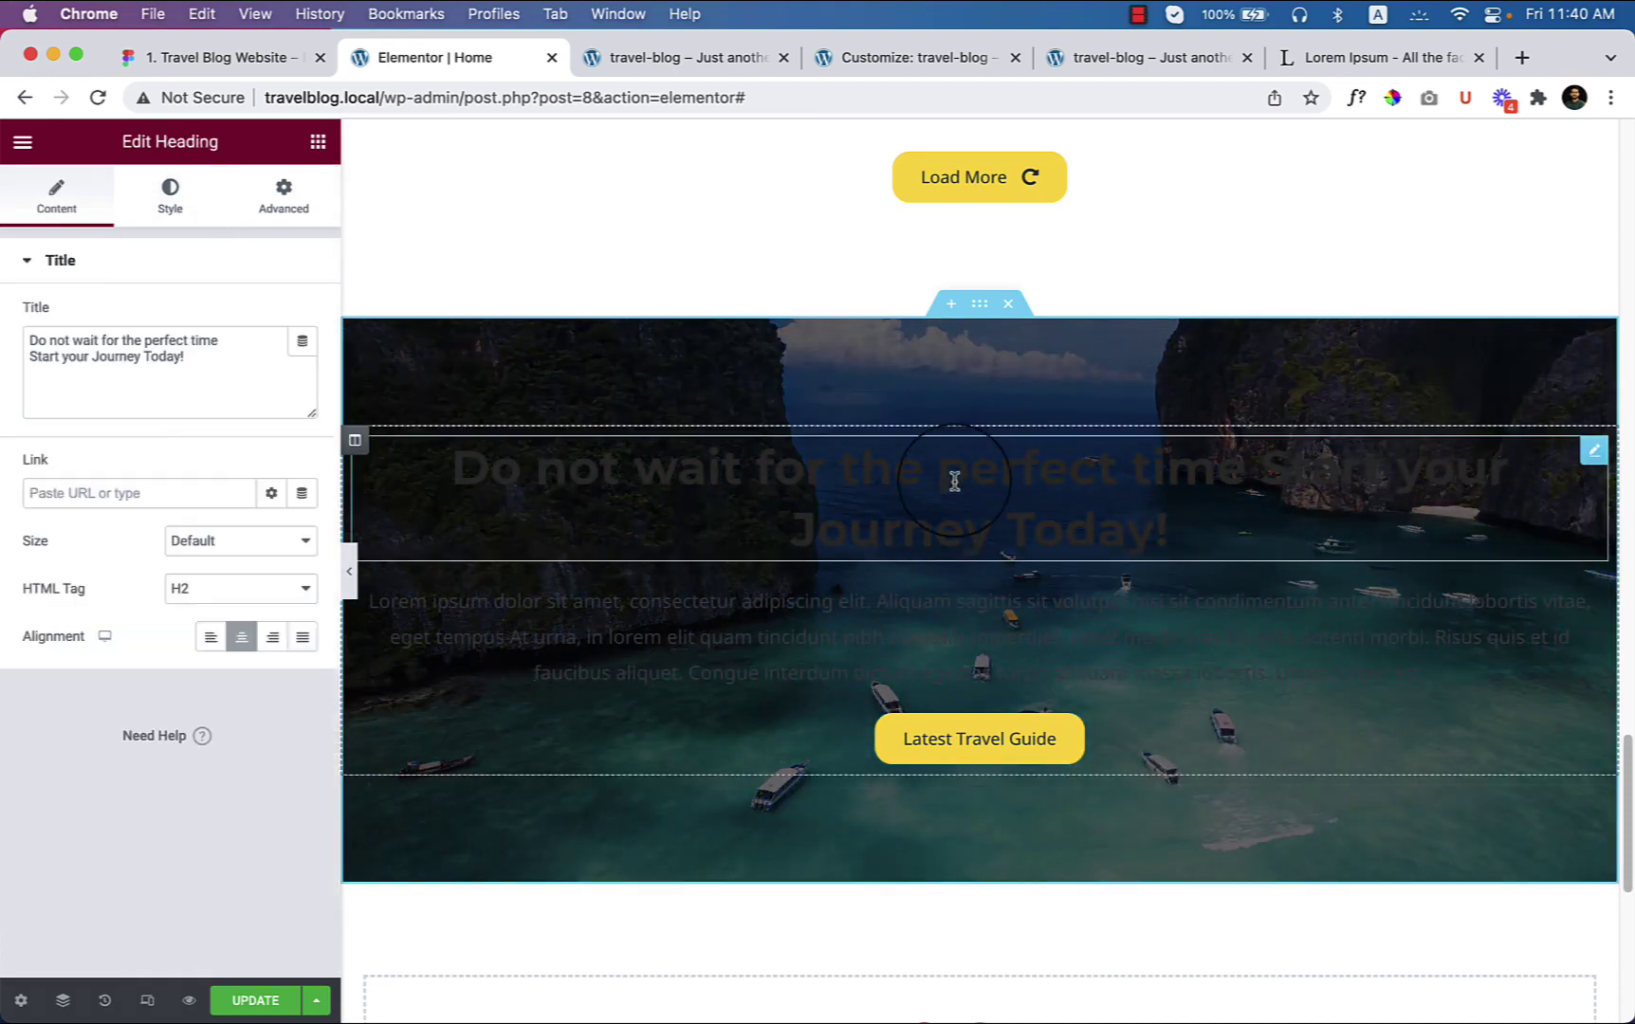
Step: Set the heading and Lorem paragraph text colour to the white global colour
left_click(171, 208)
left_click(272, 317)
scroll(139, 648, "down", 3)
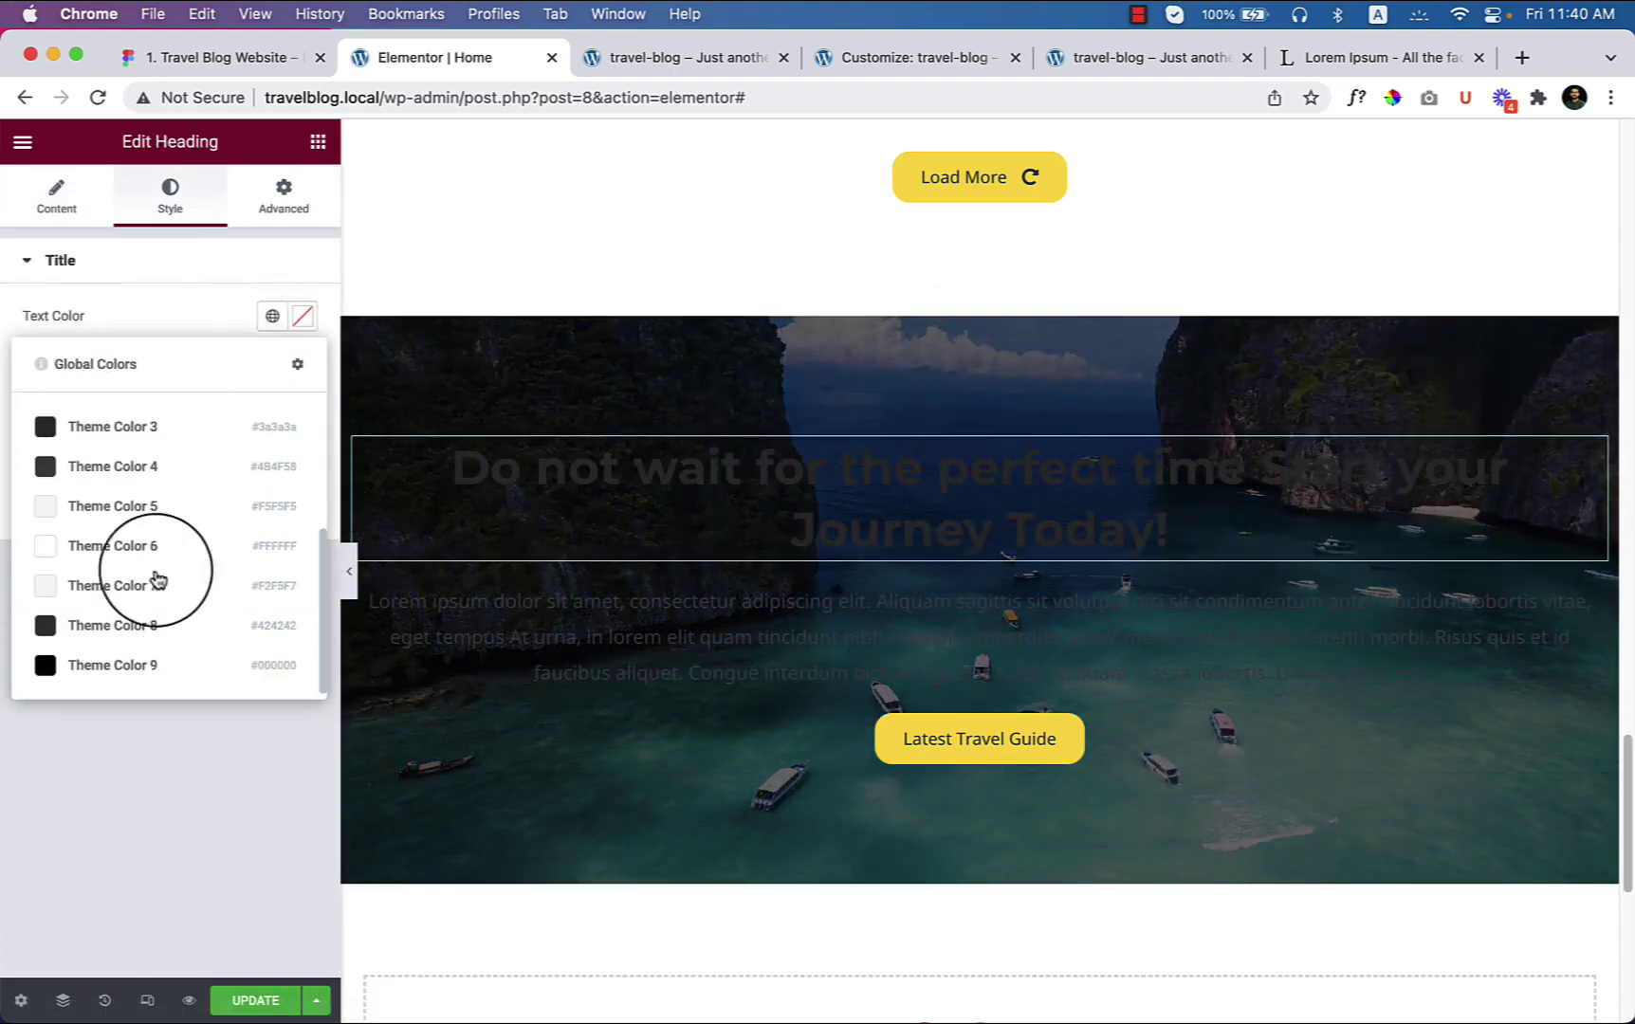
left_click(154, 574)
left_click(1059, 583)
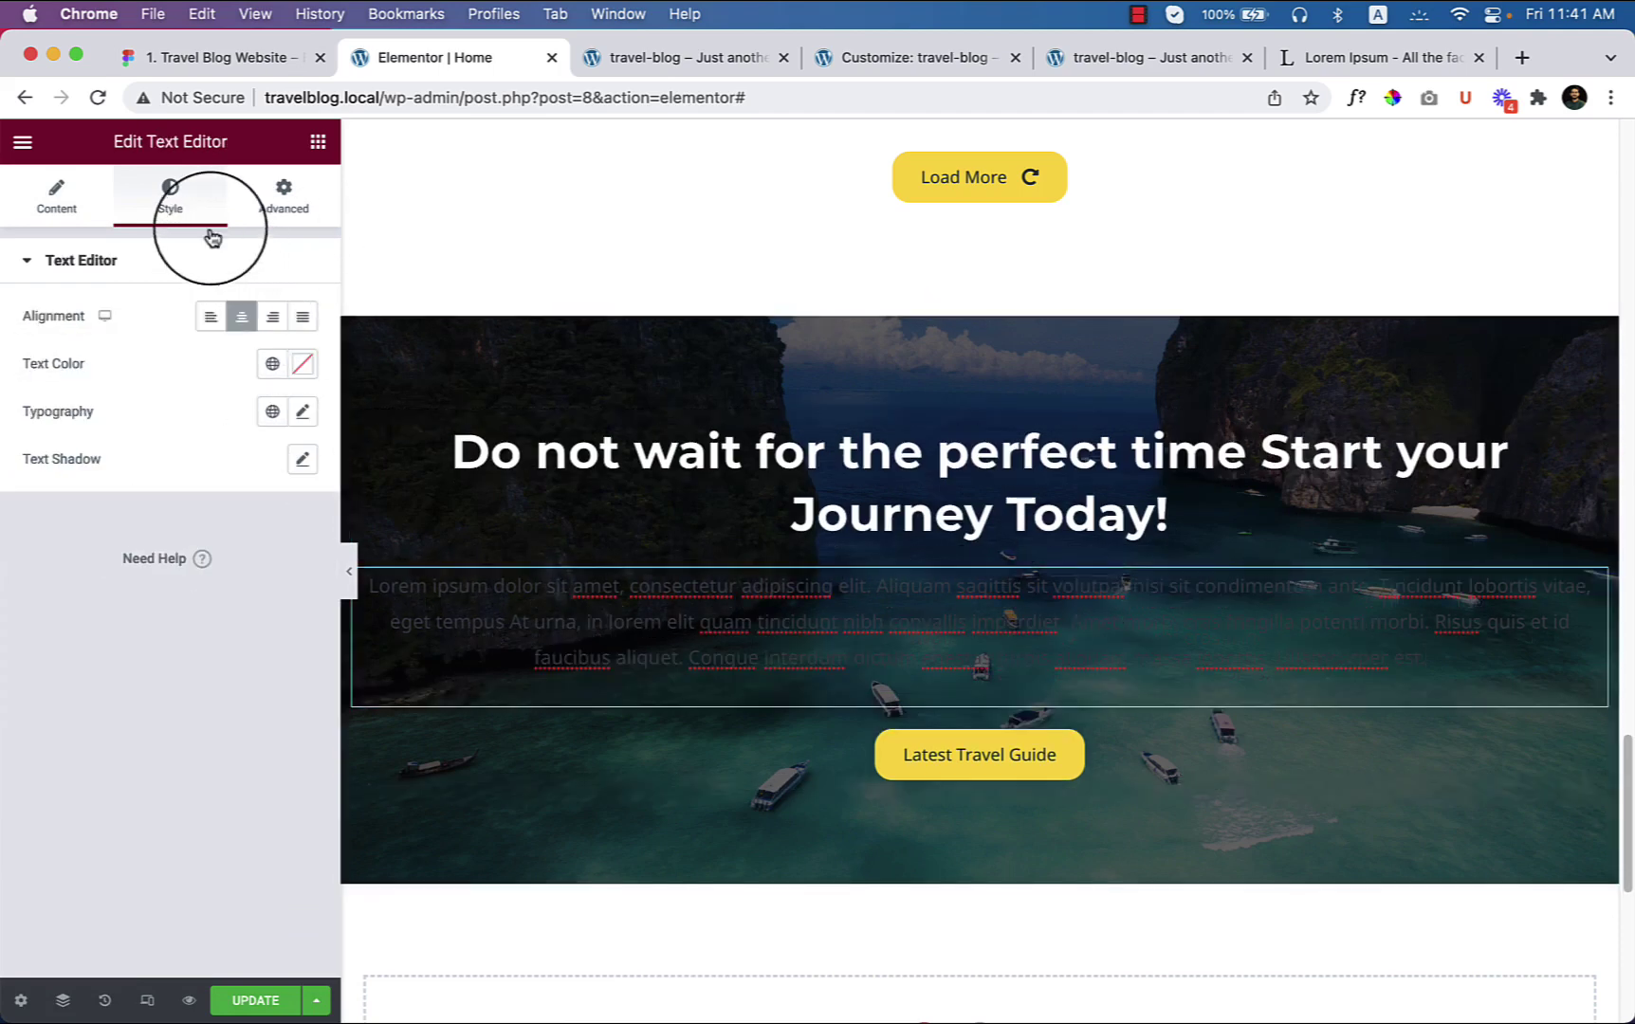
left_click(270, 364)
scroll(161, 664, "down", 3)
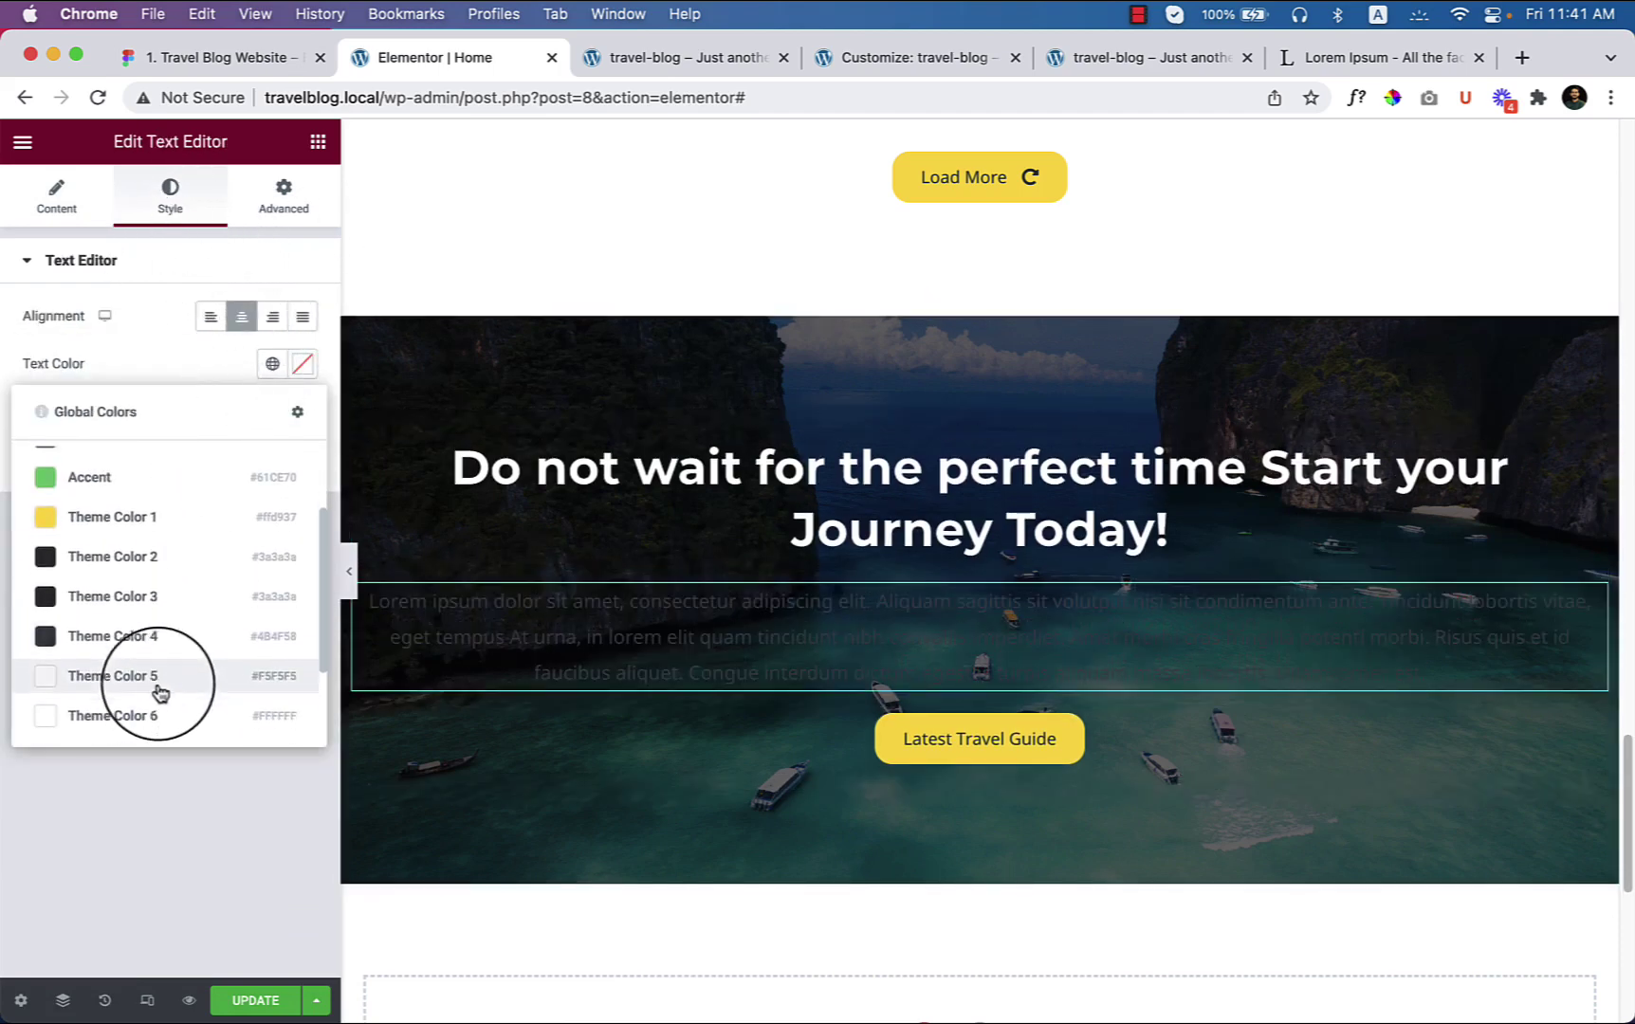
left_click(150, 713)
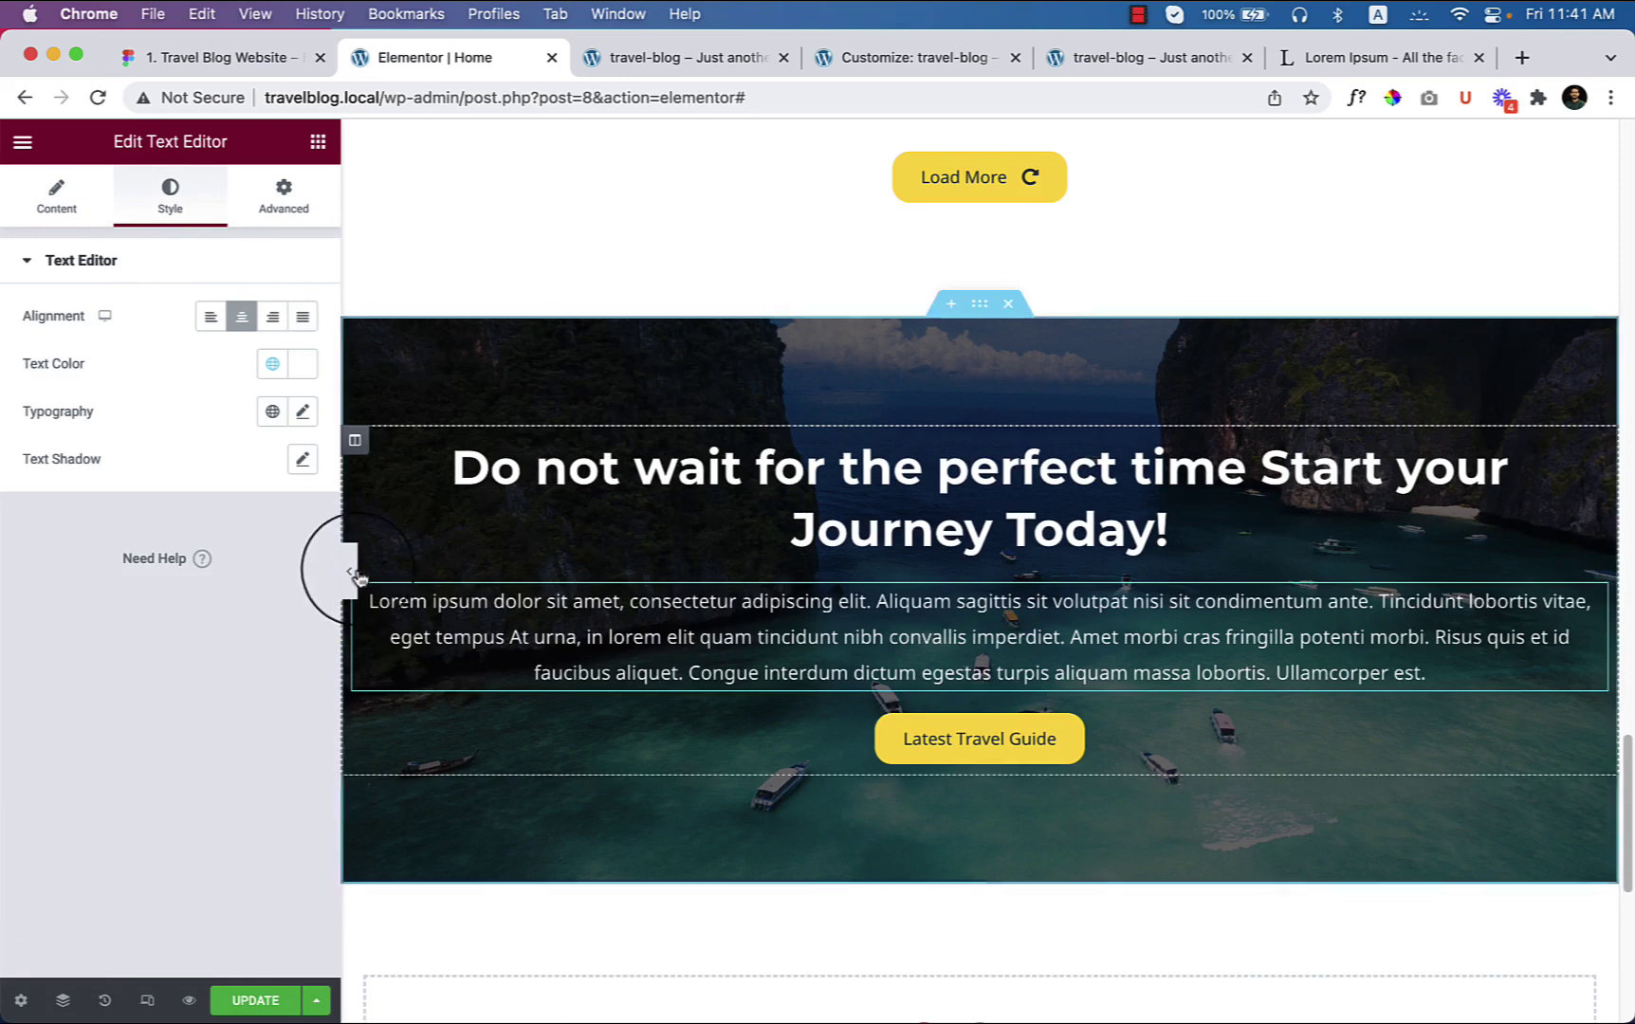
Step: Preview the section full-width with the panel hidden, then restore the panel
left_click(348, 569)
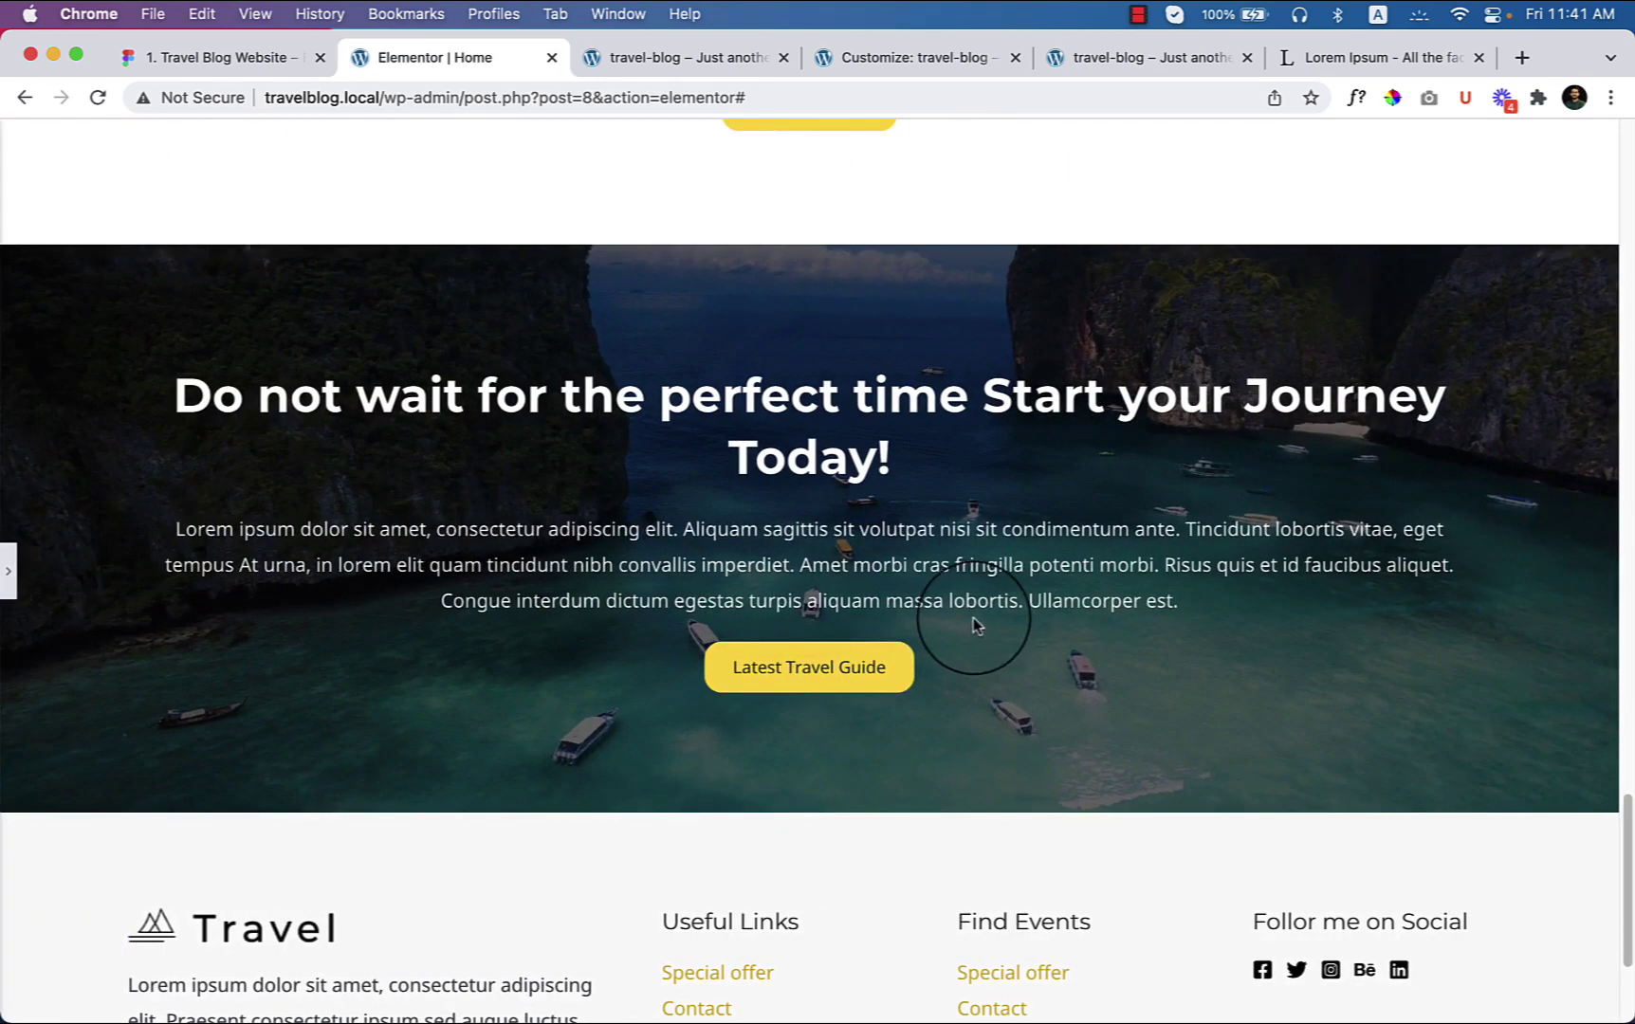
scroll(1135, 687, "down", 2)
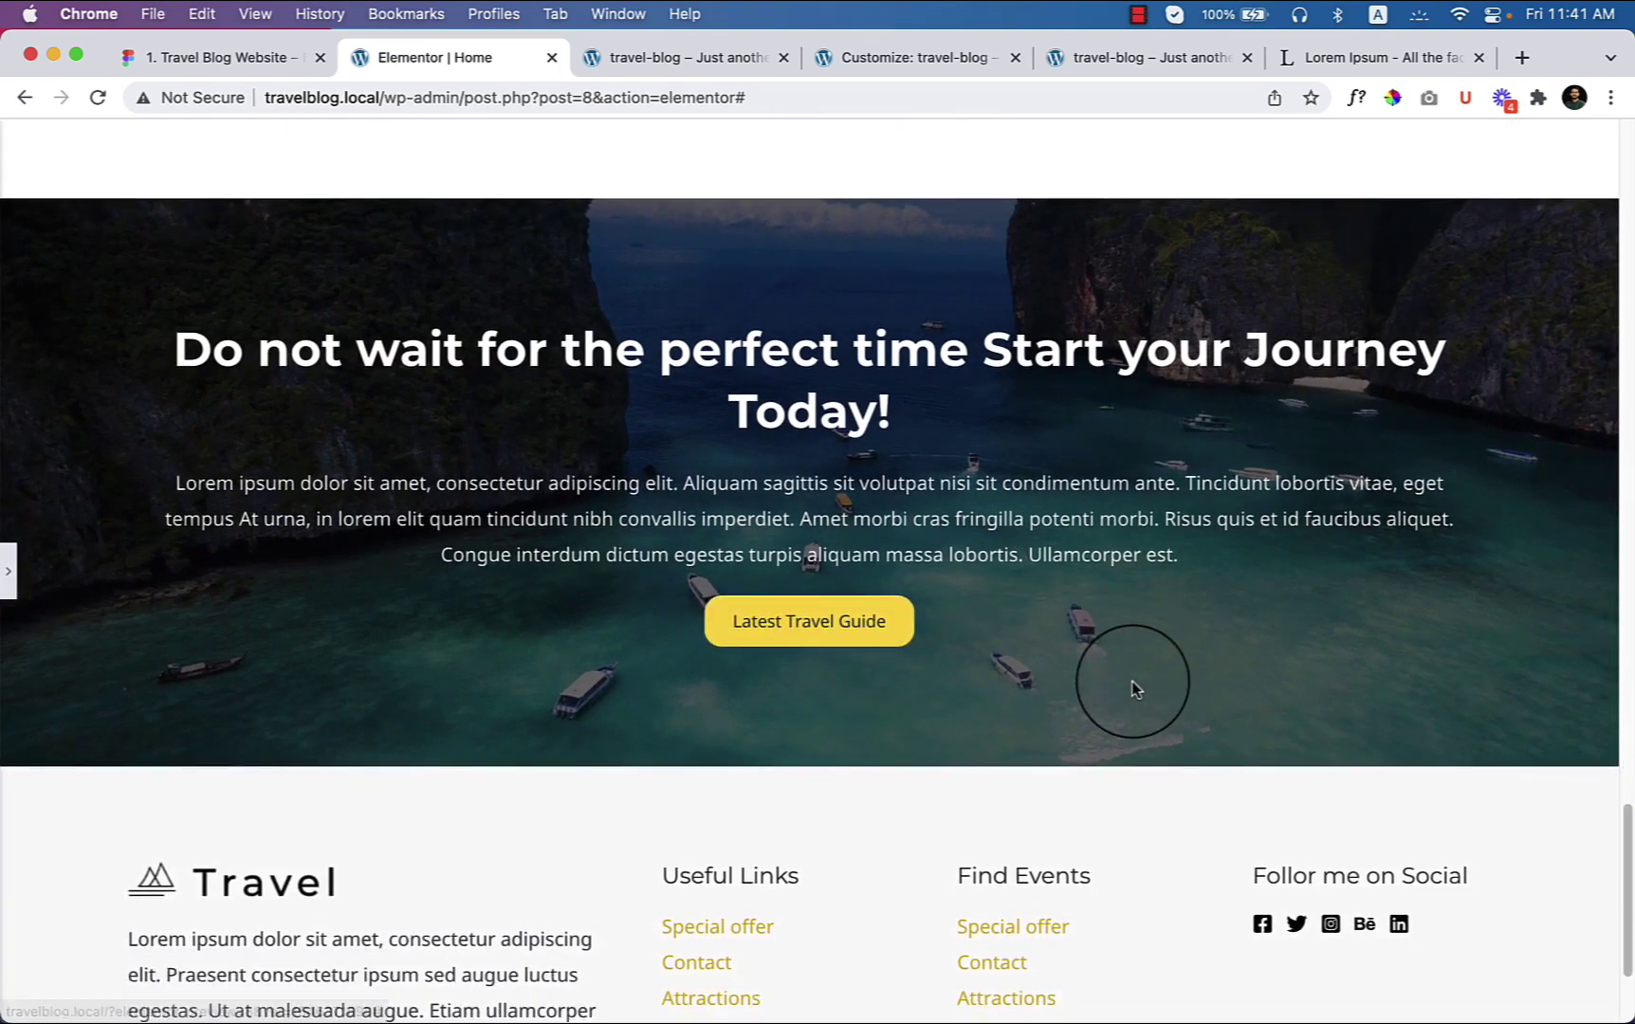
scroll(1136, 688, "up", 6)
scroll(1136, 687, "down", 7)
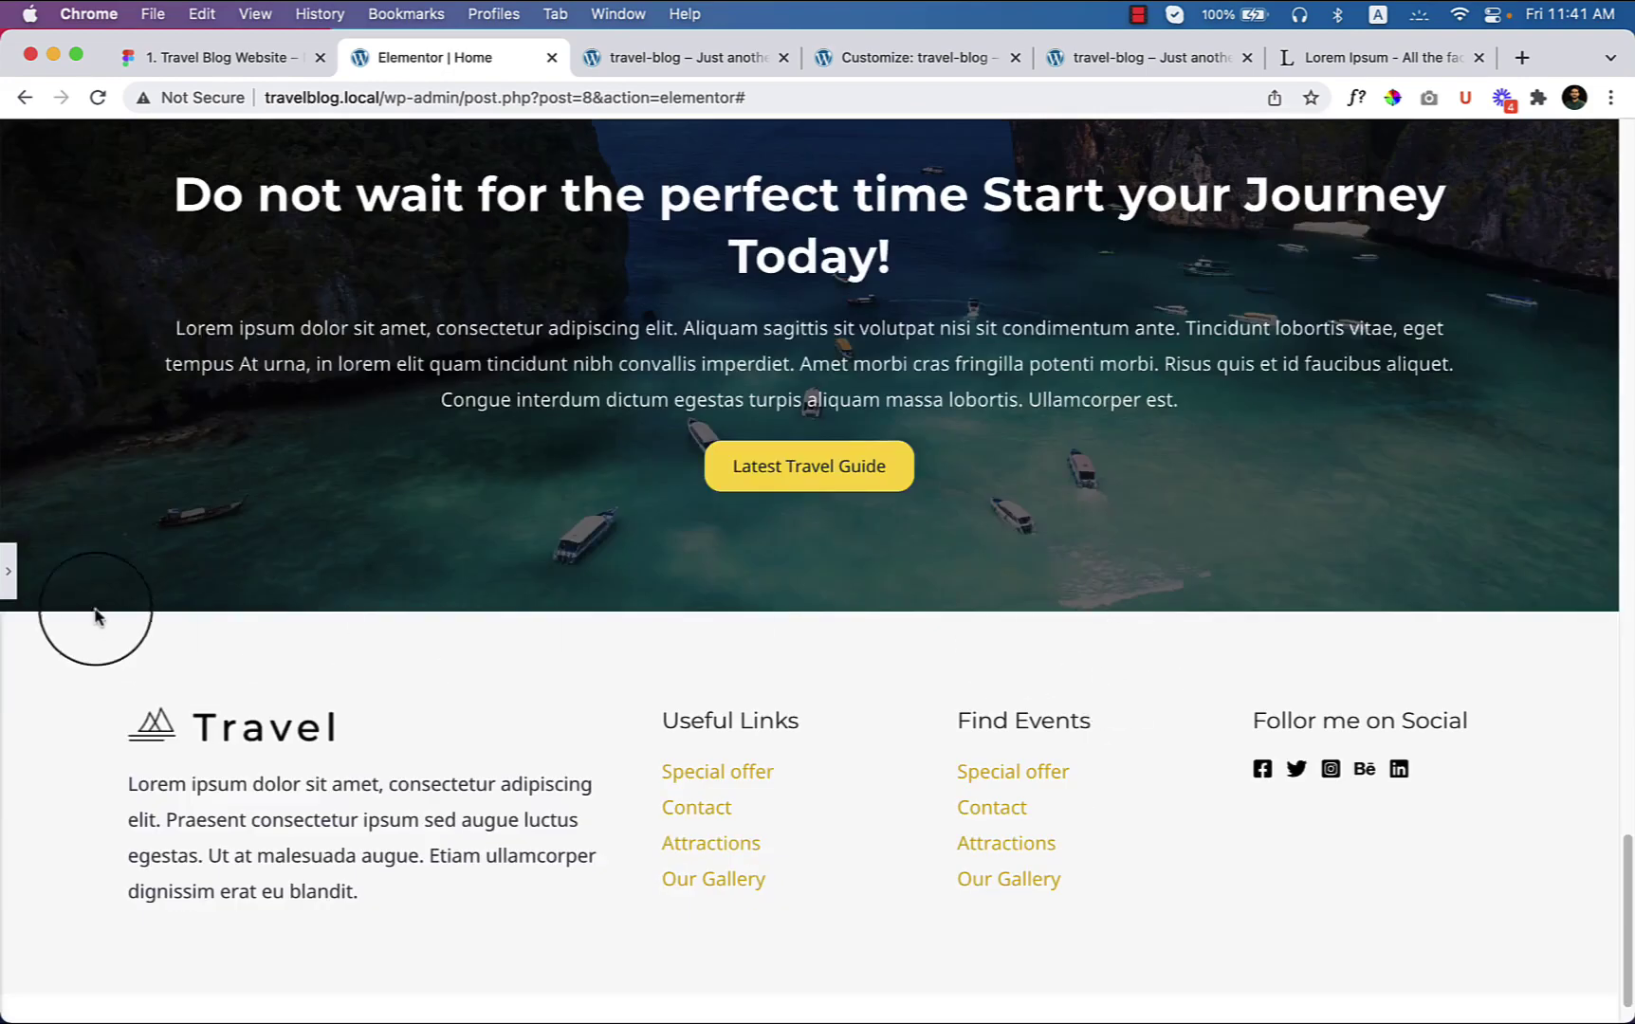
left_click(11, 574)
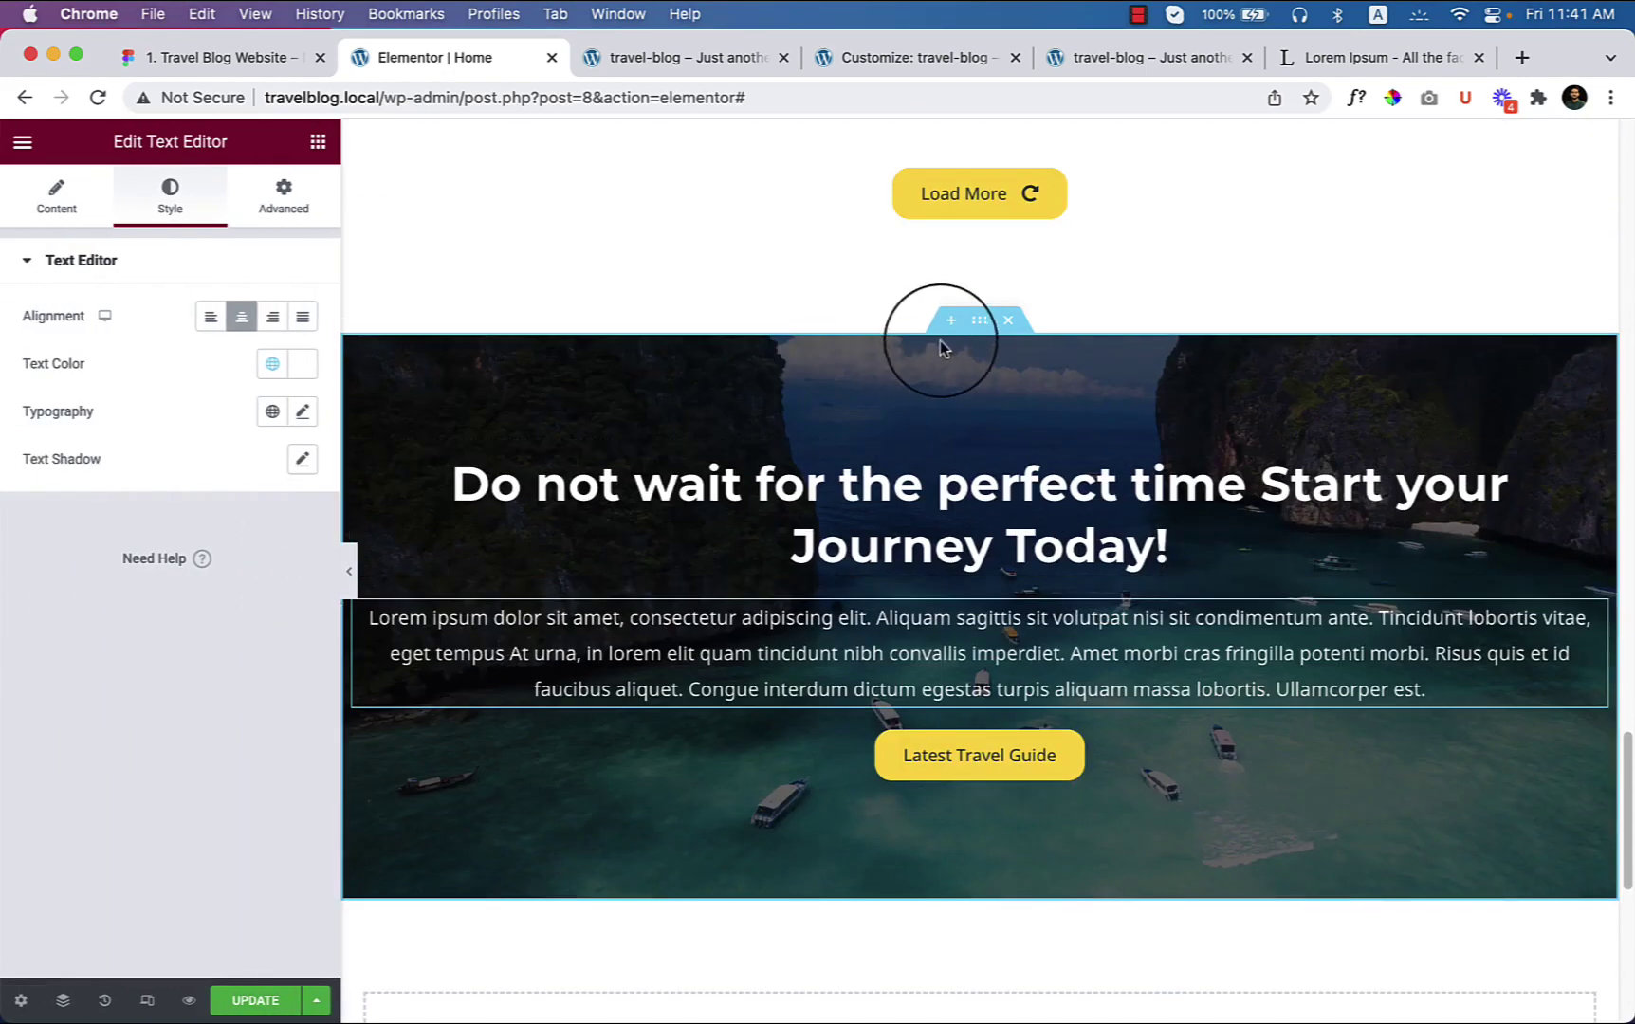
Step: Give the call-to-action column unlinked 50 px left and right margins
left_click(355, 457)
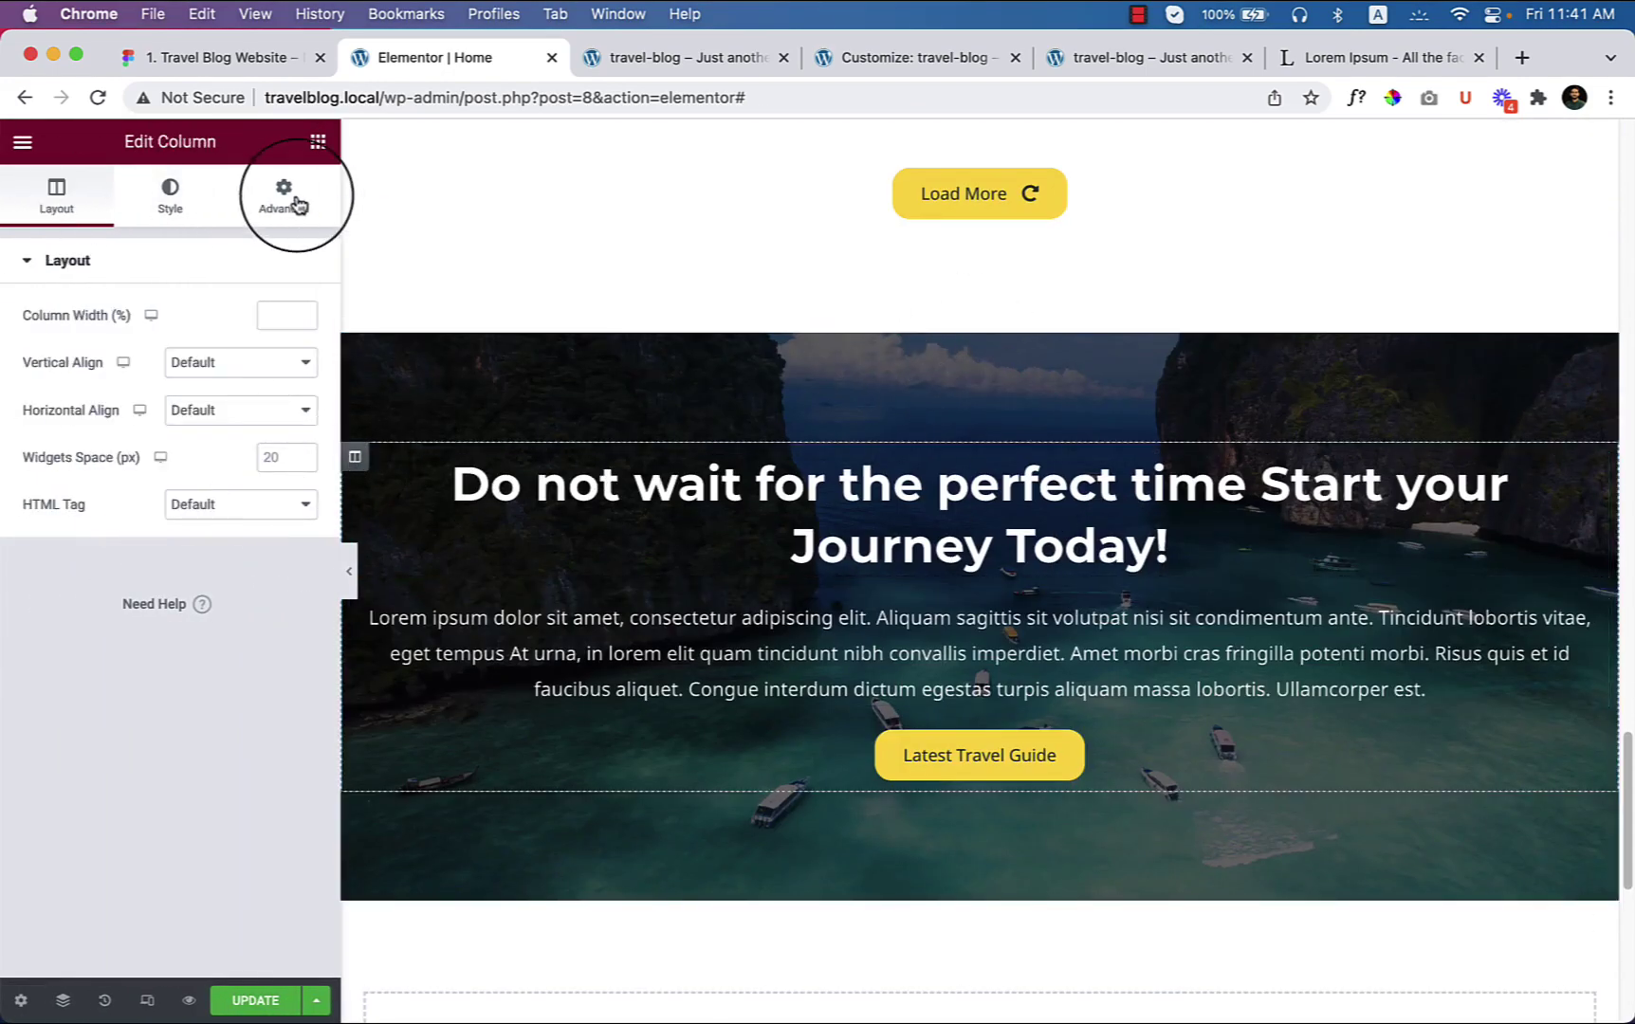
left_click(297, 205)
left_click(55, 190)
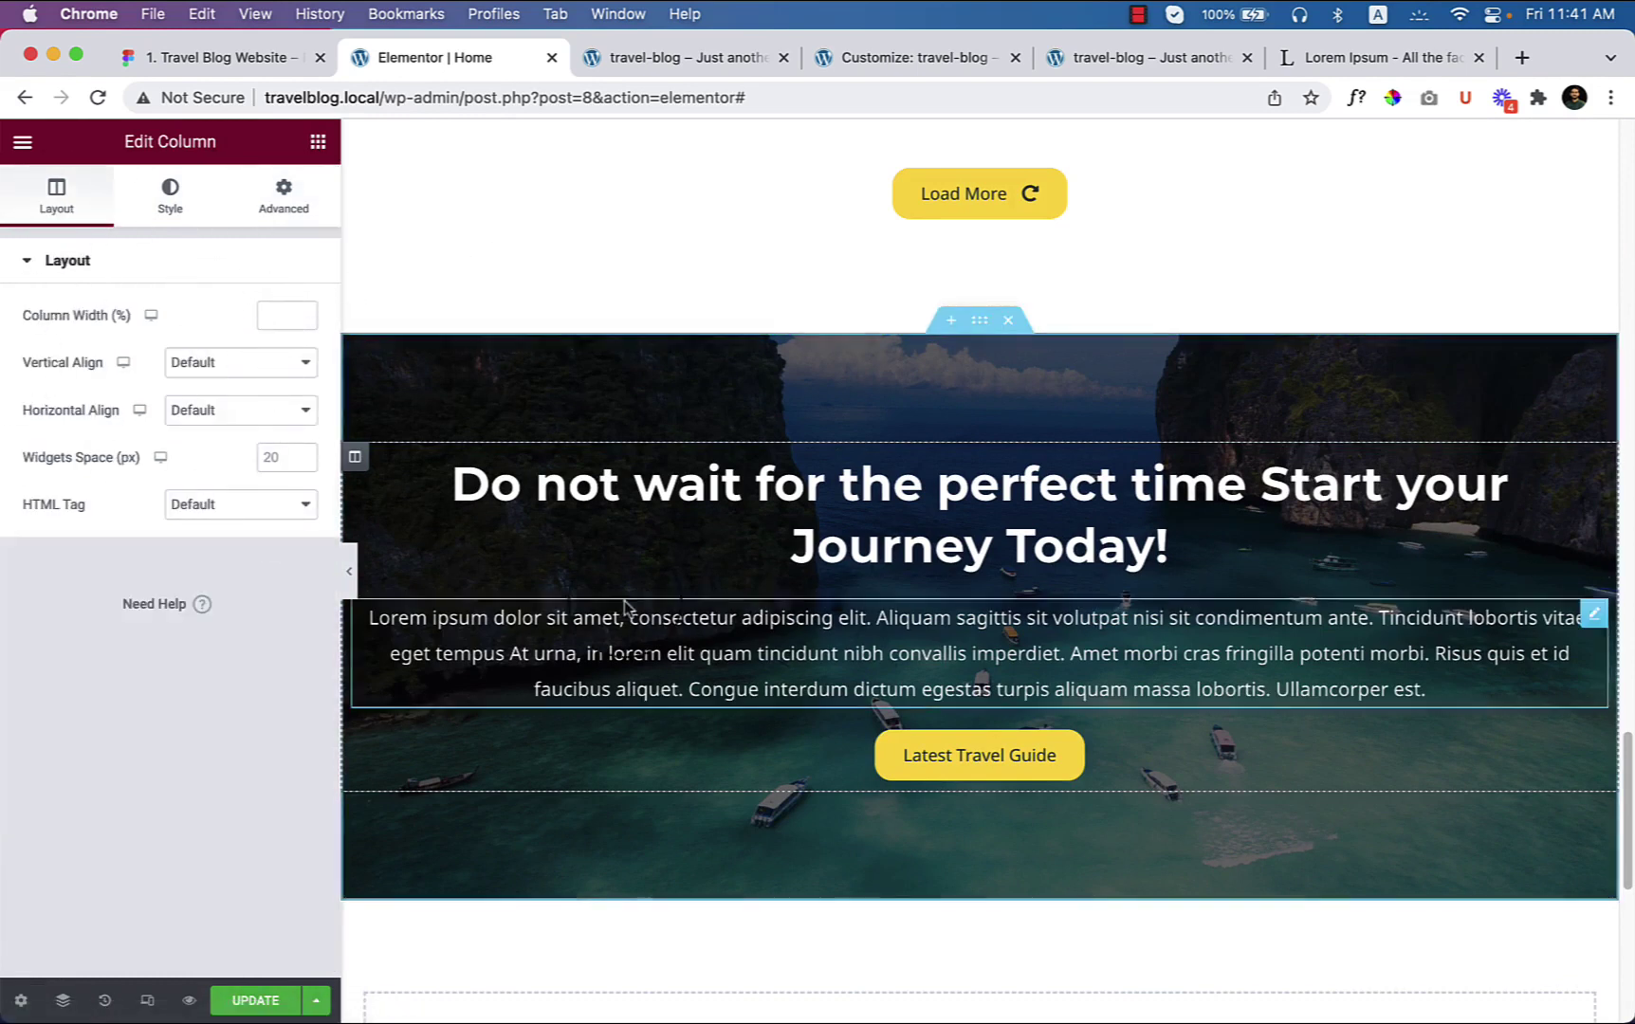
left_click(284, 196)
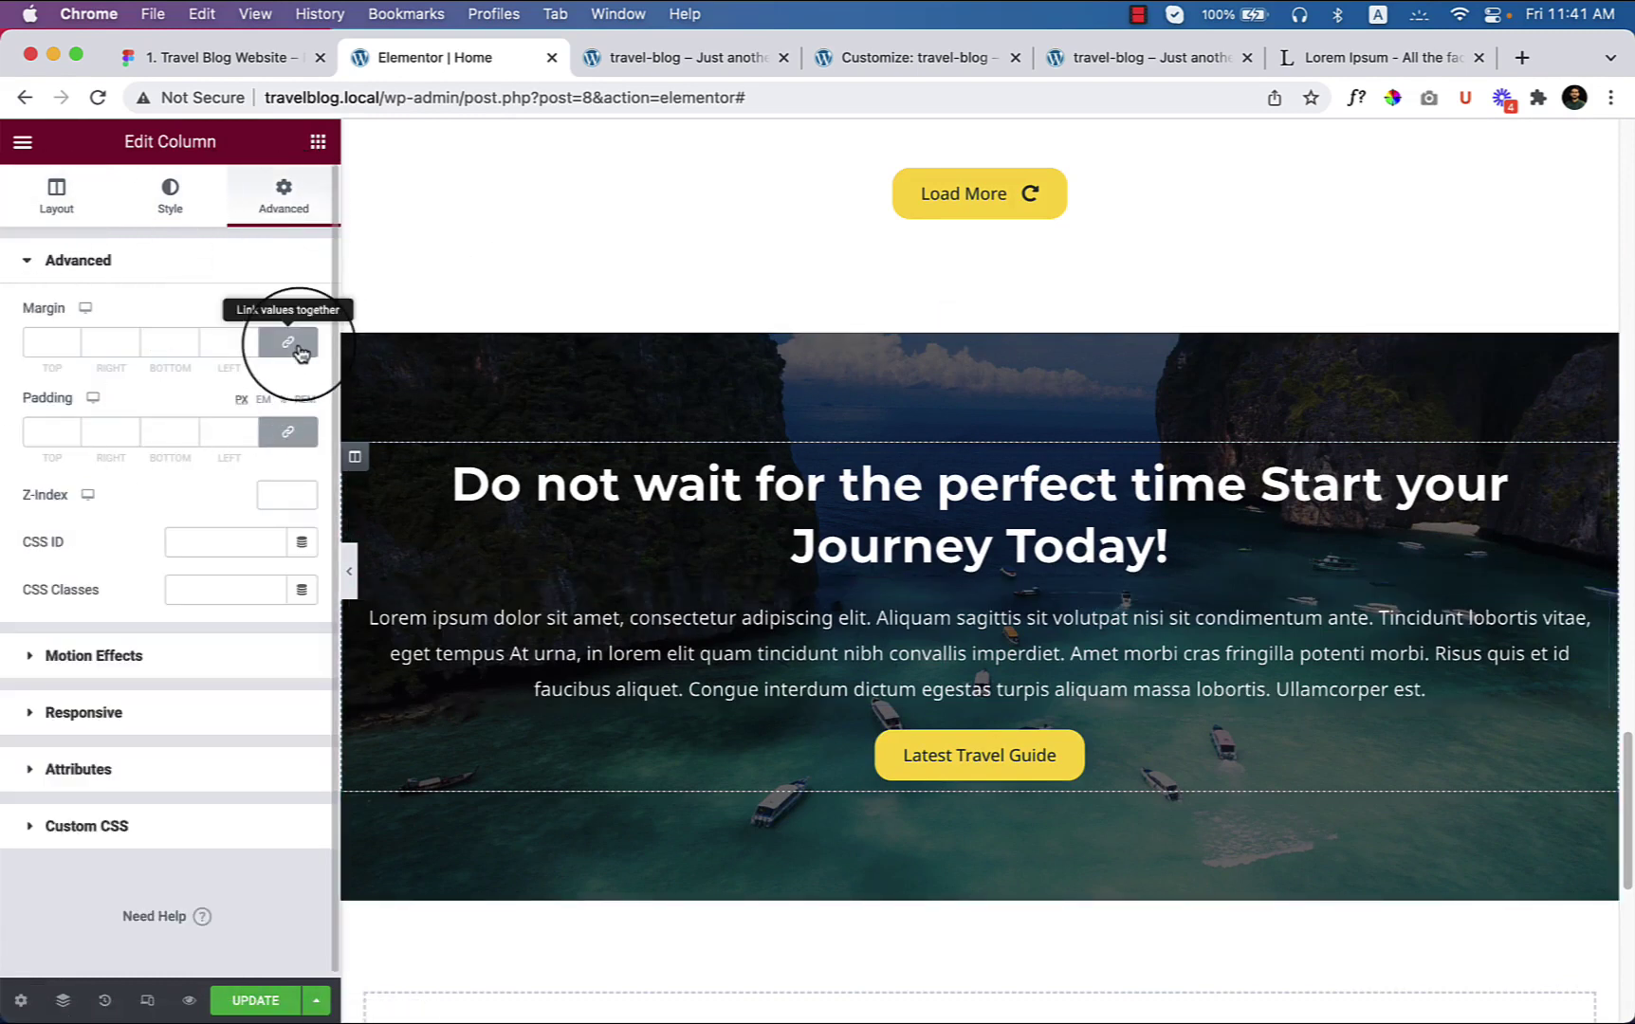
left_click(299, 351)
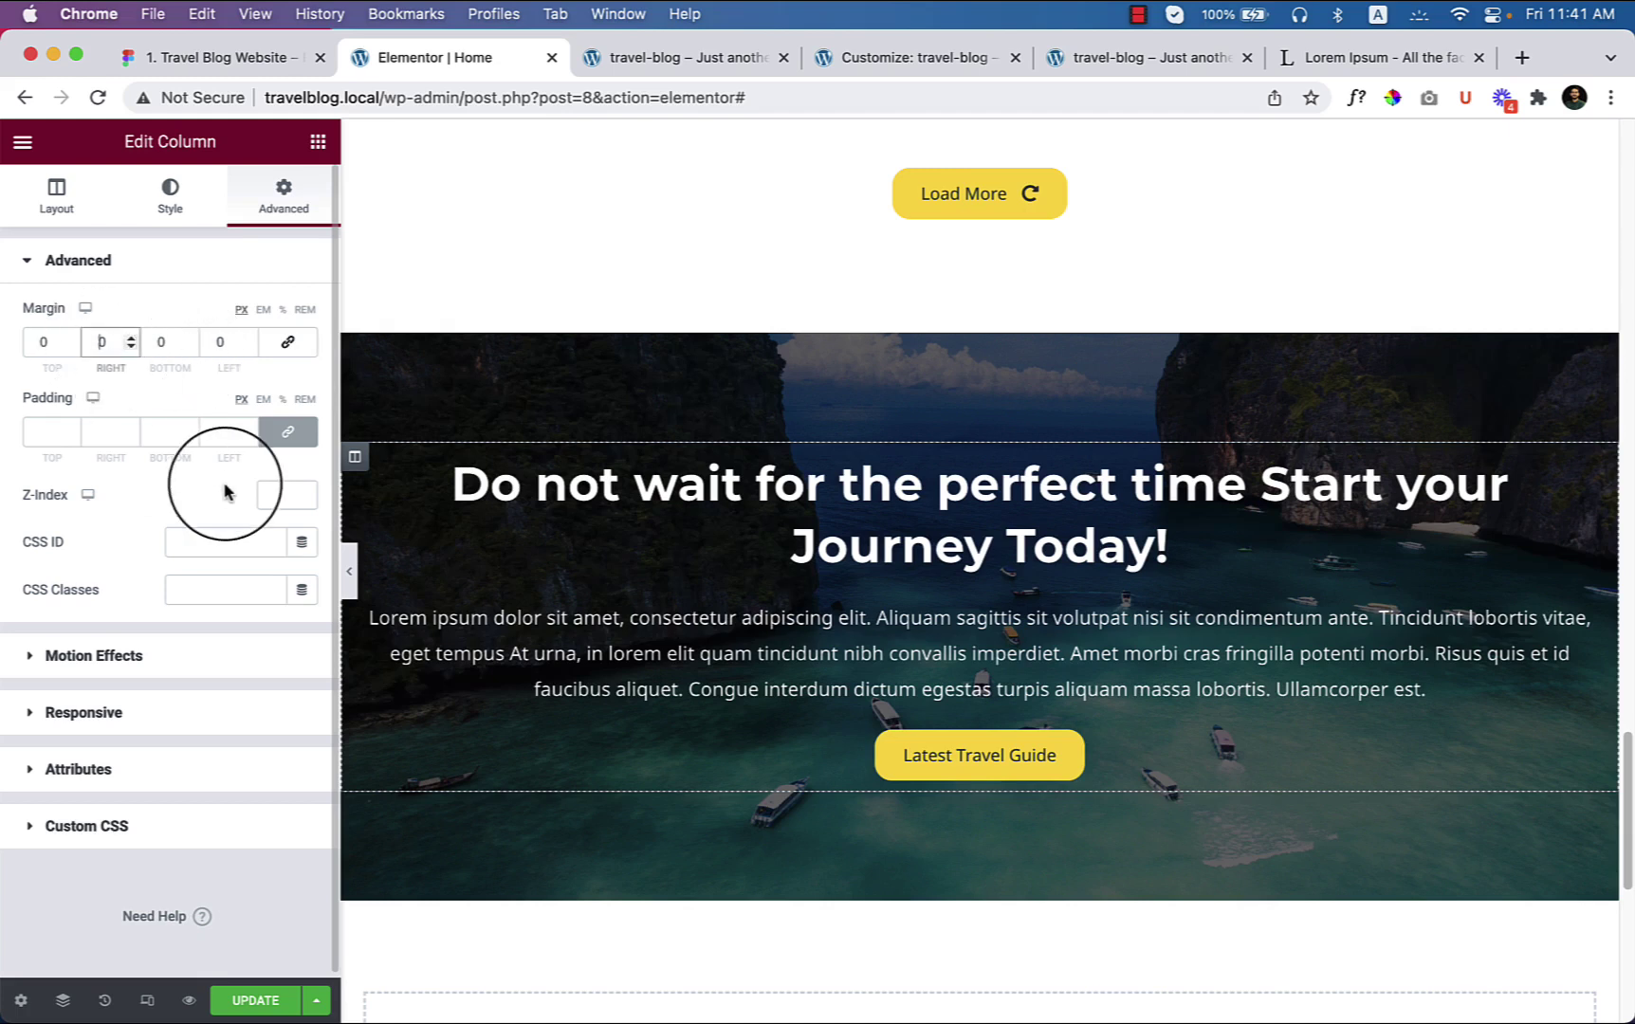
type("30")
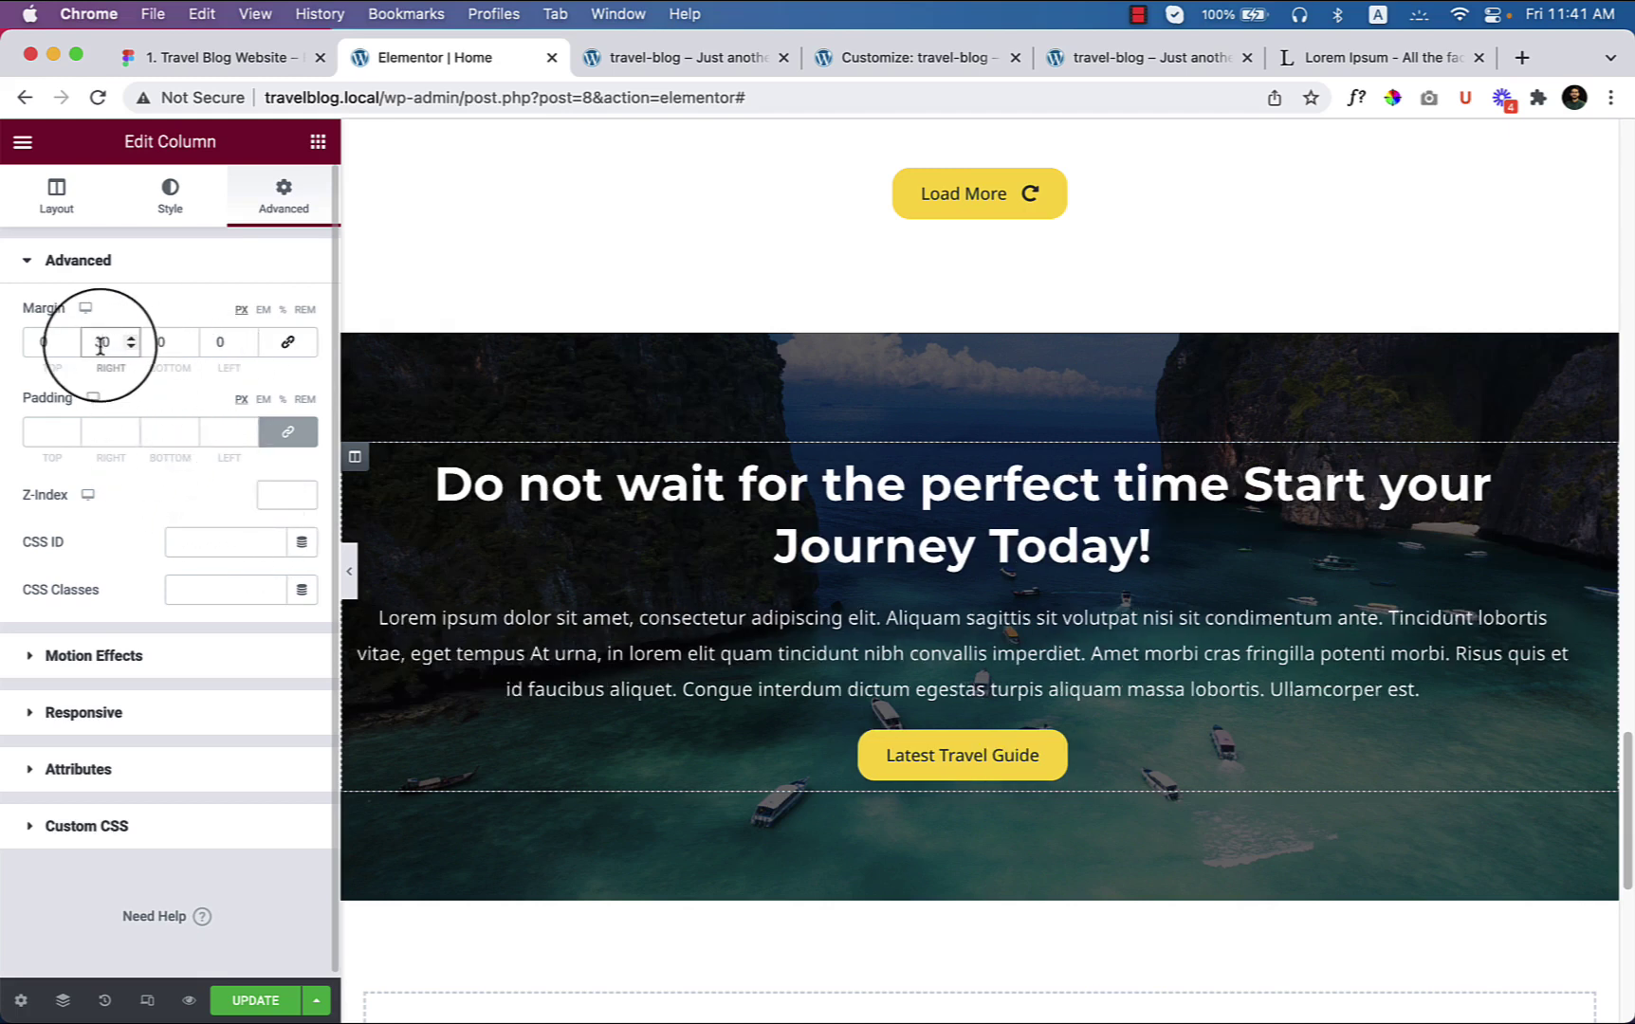
type("50")
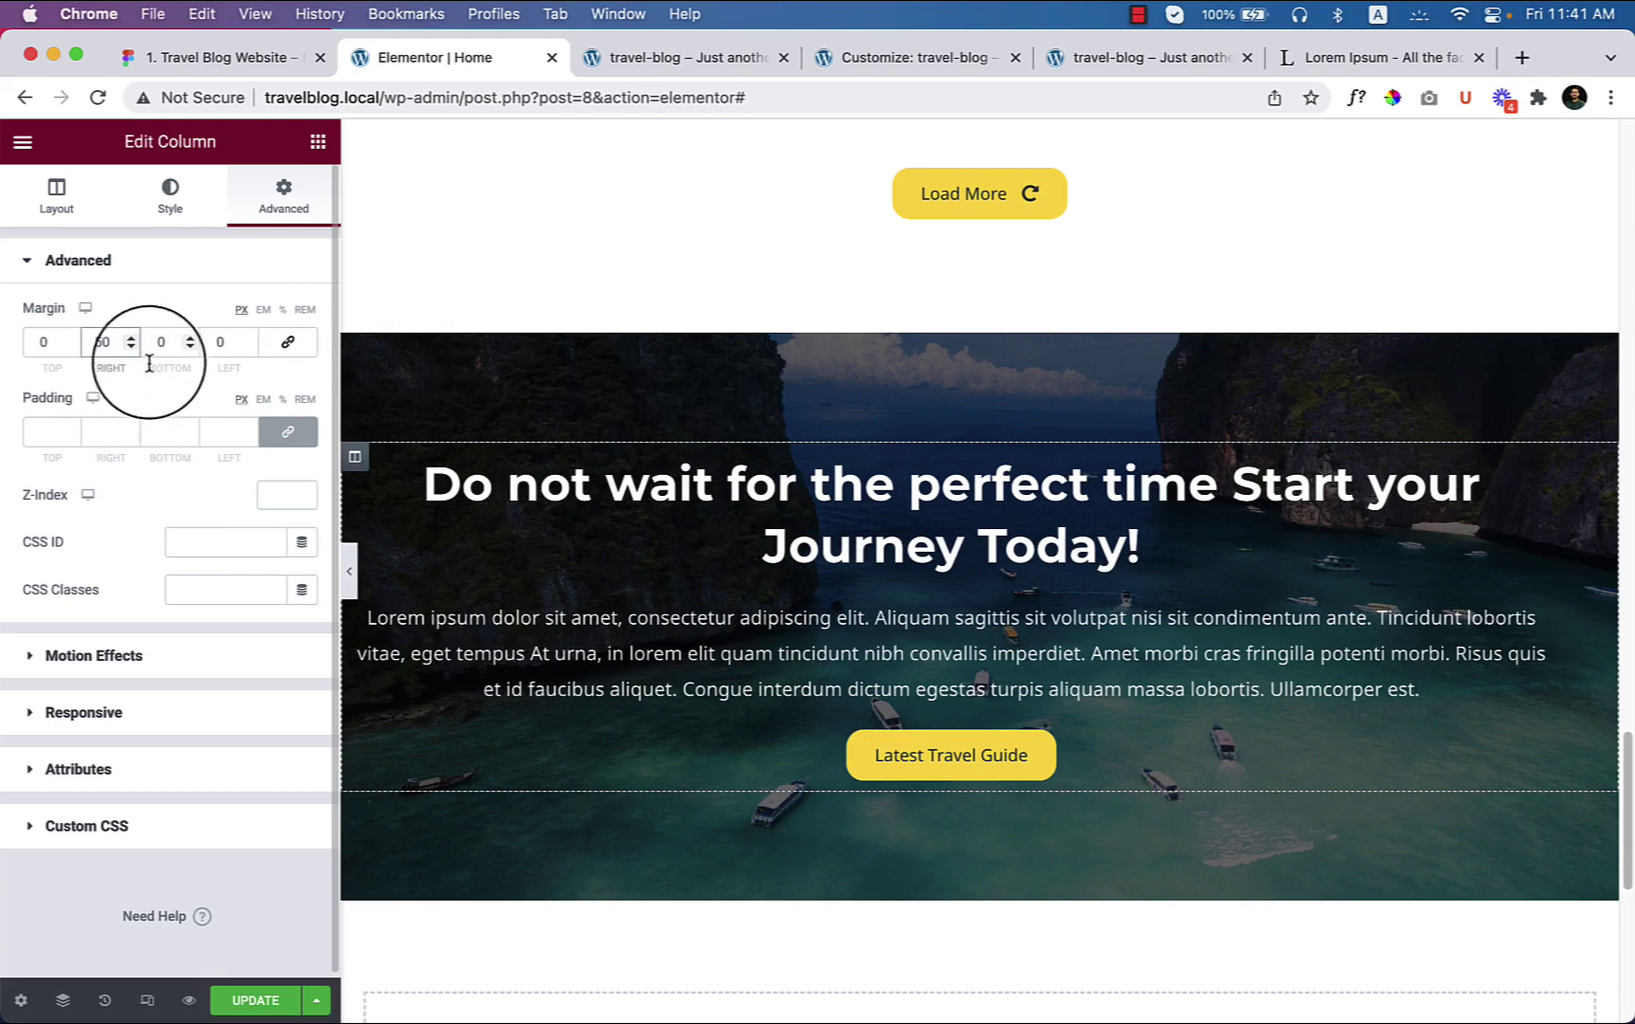
left_click(219, 350)
type("50")
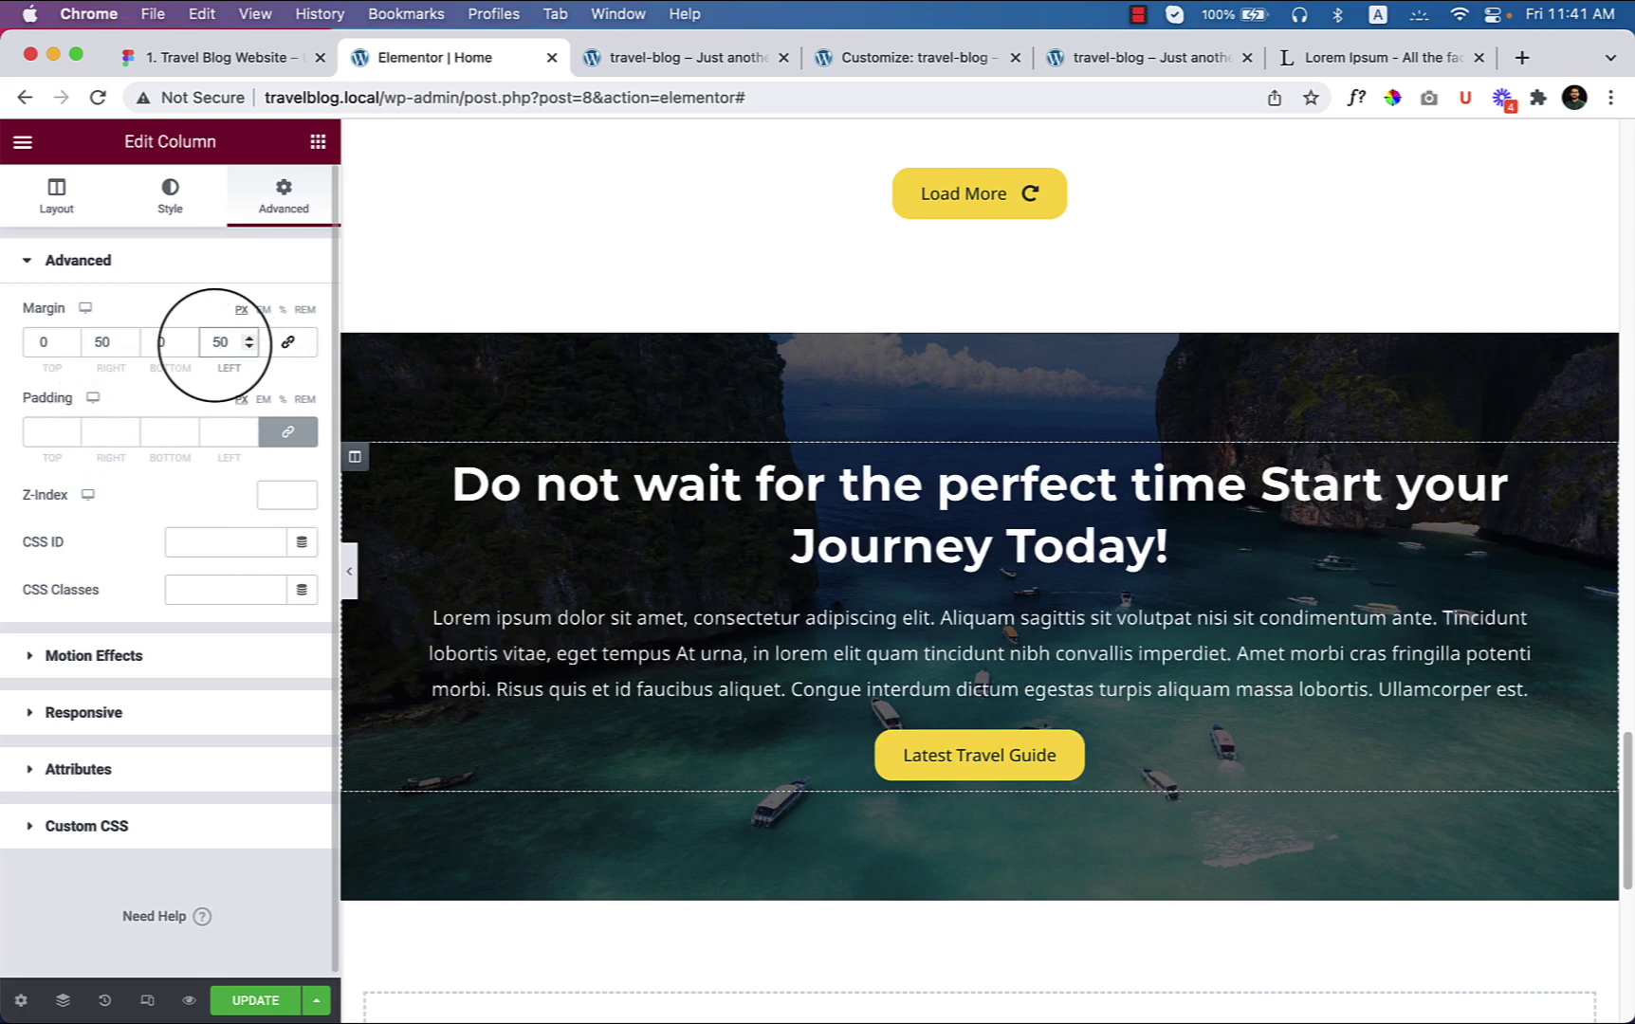
Step: Preview the narrower text block and compare its width with the Figma design
left_click(349, 571)
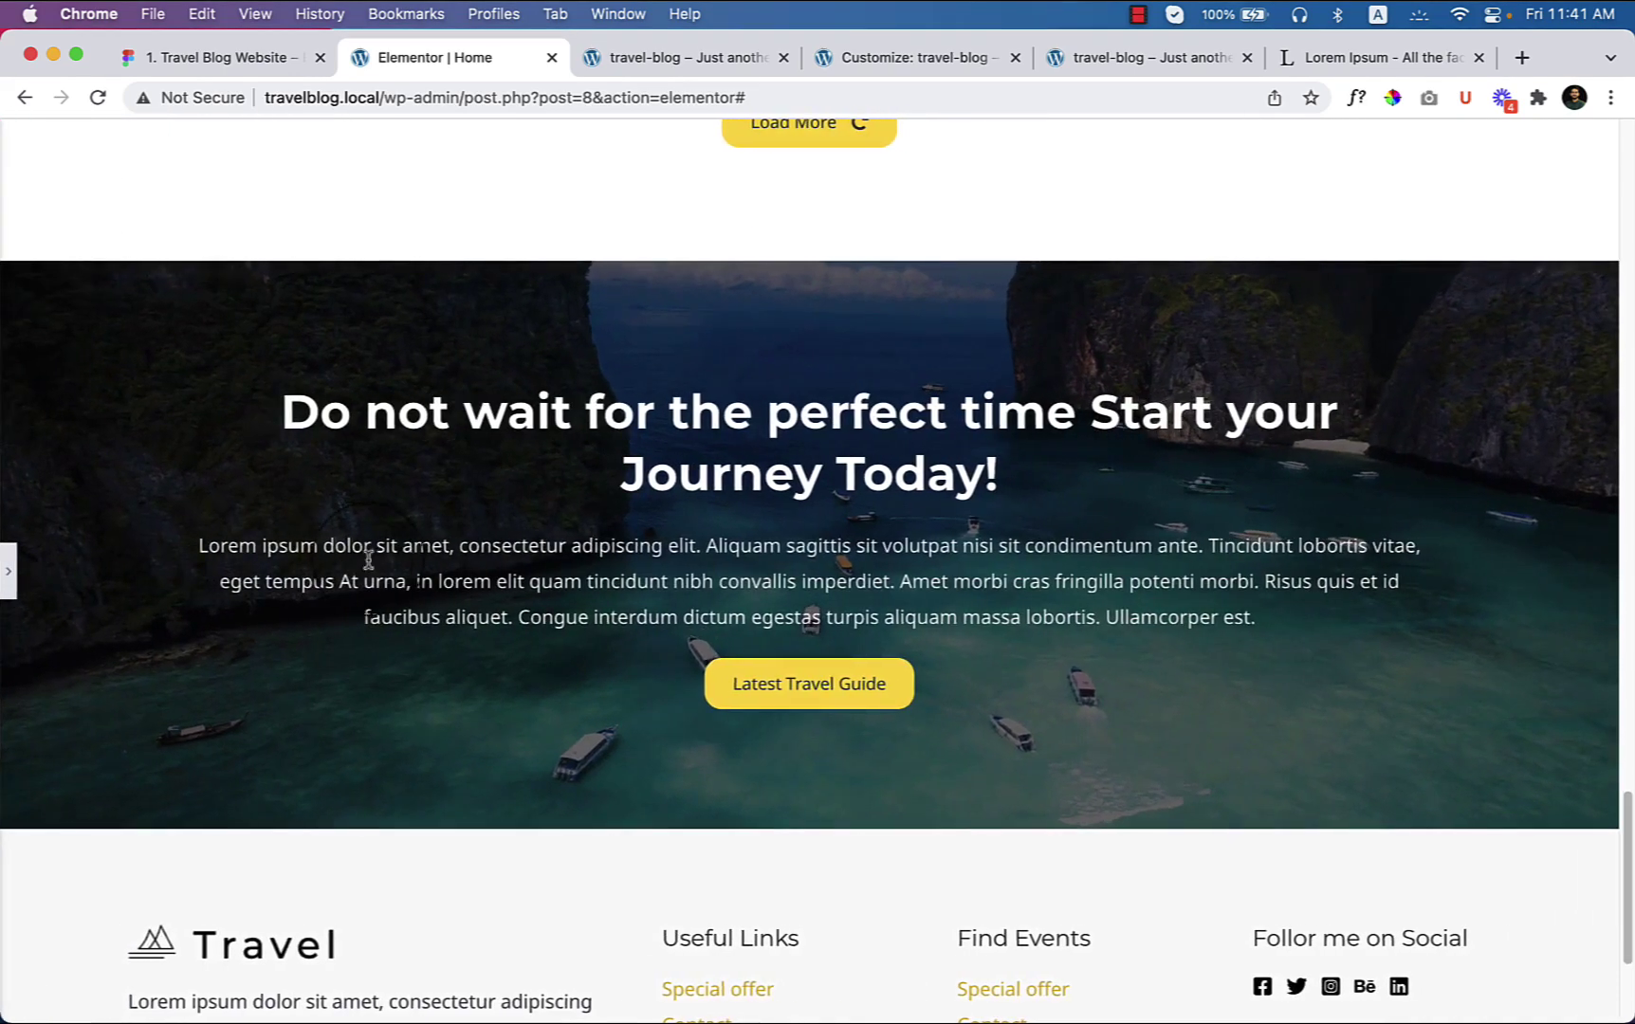
left_click(204, 54)
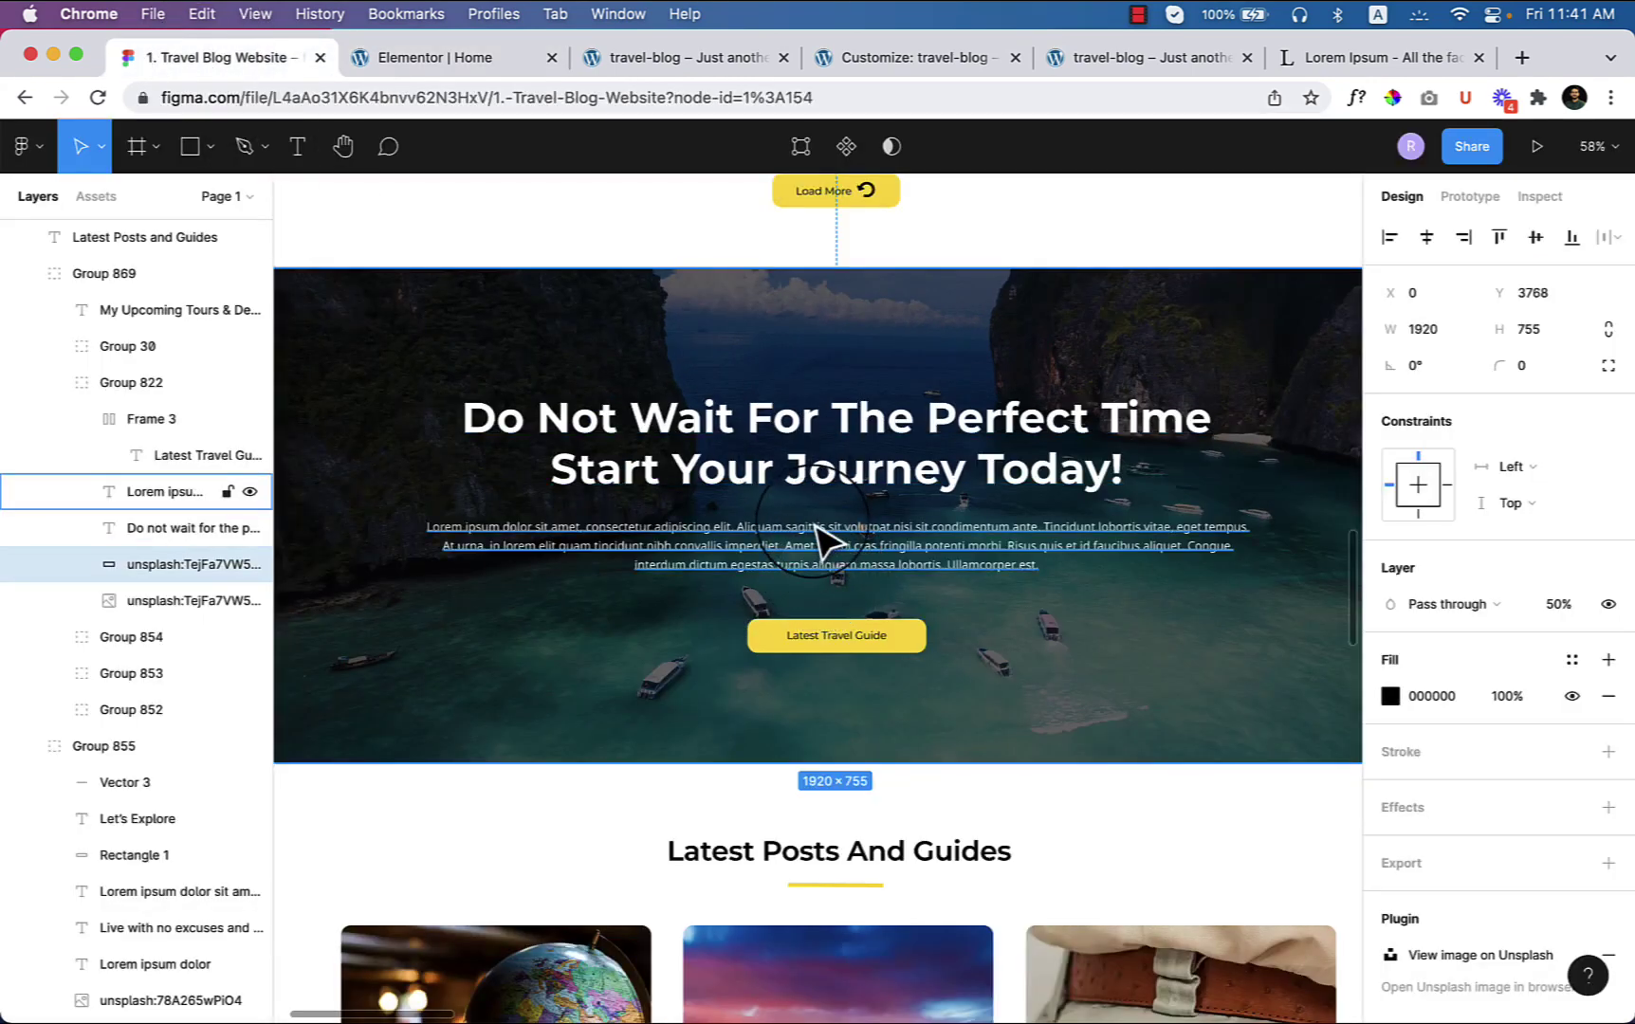
left_click(460, 59)
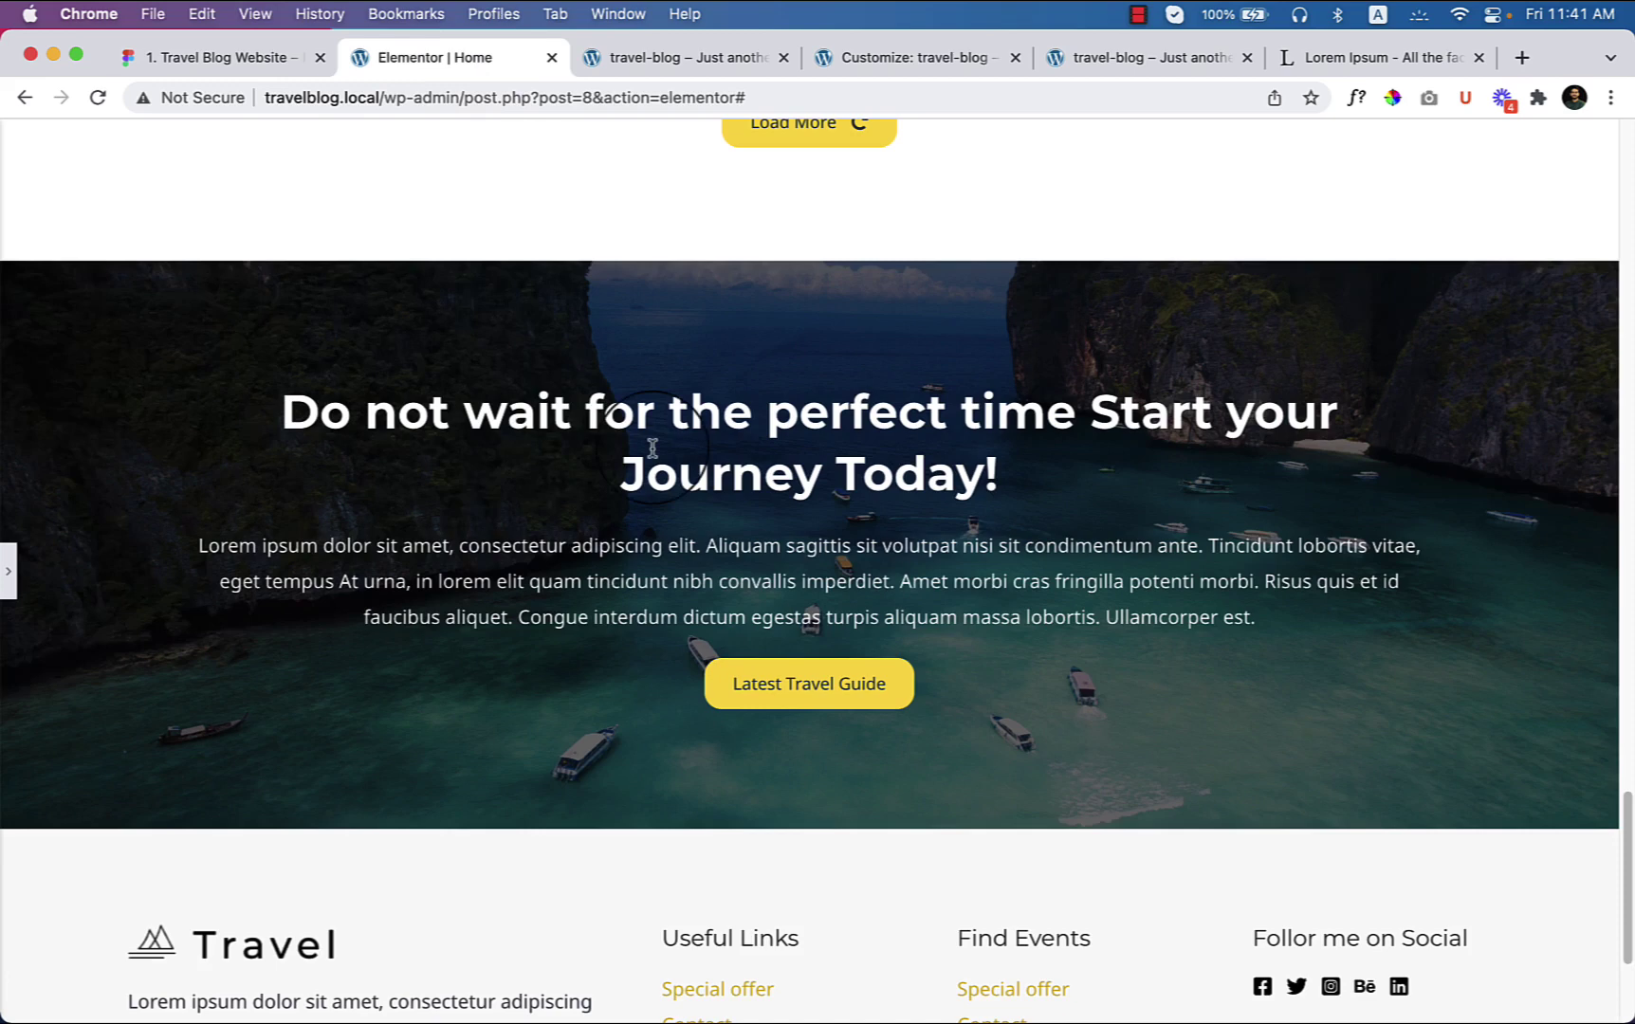
Step: Change the column's right and left margins from 50 to 70 px and preview the result
left_click(11, 588)
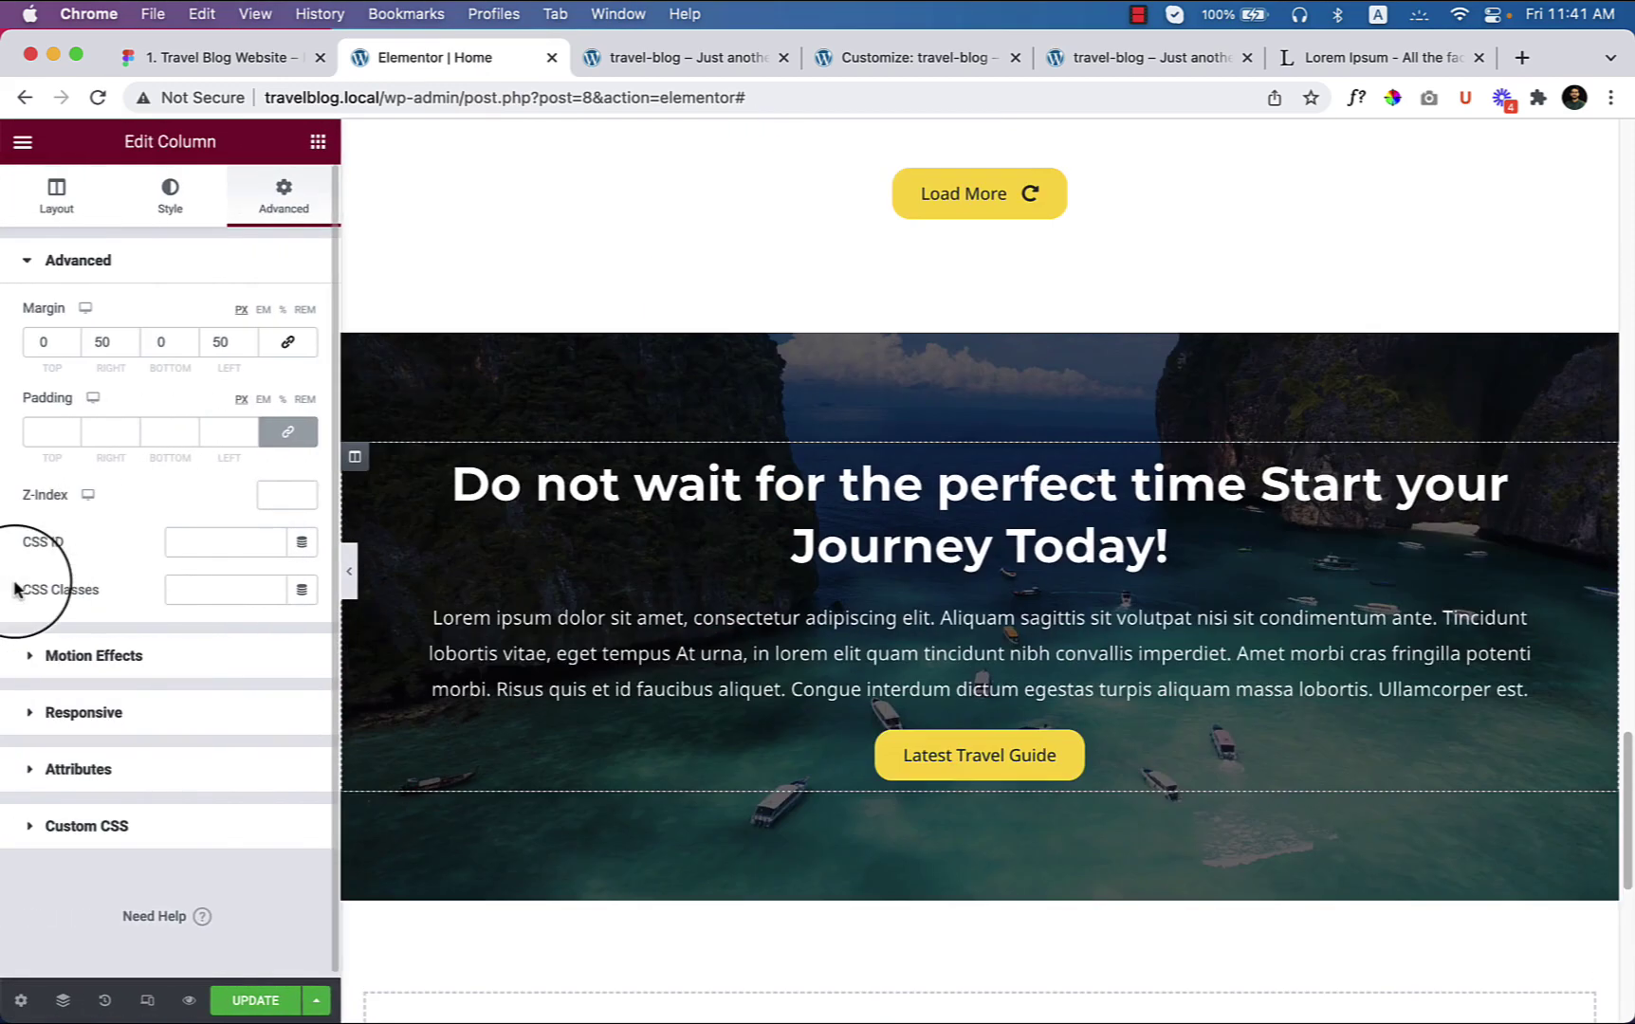
left_click_drag(103, 350, 88, 350)
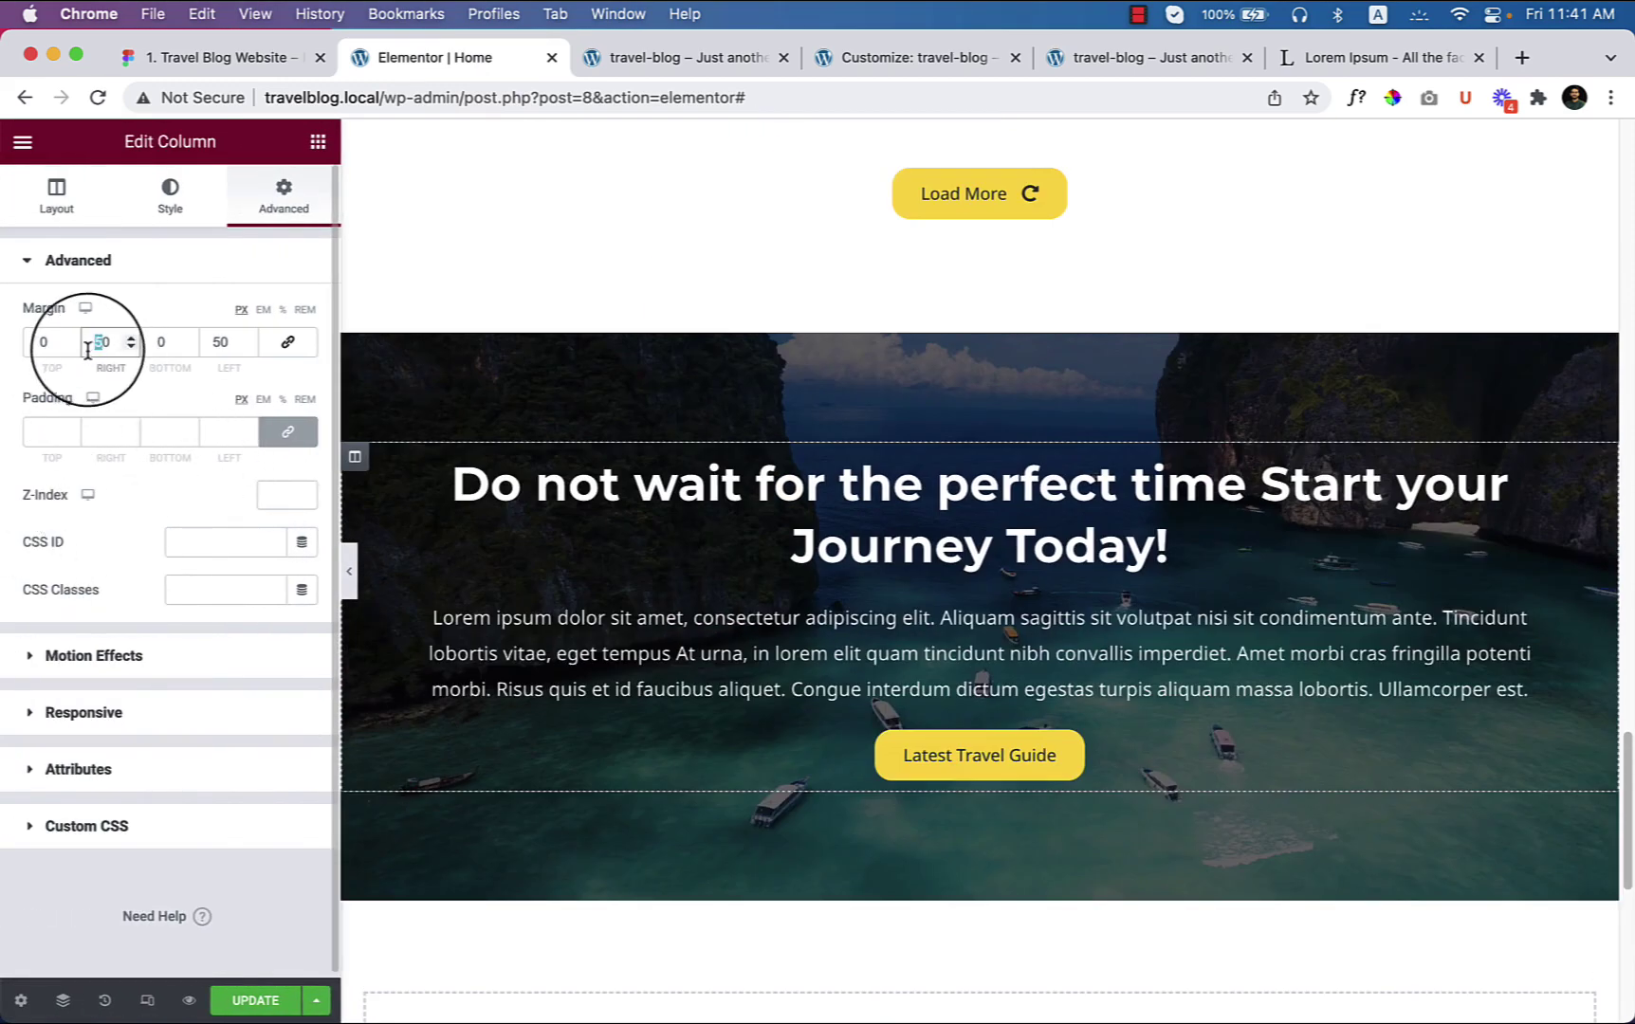
type("7")
left_click_drag(226, 342, 214, 343)
type("7")
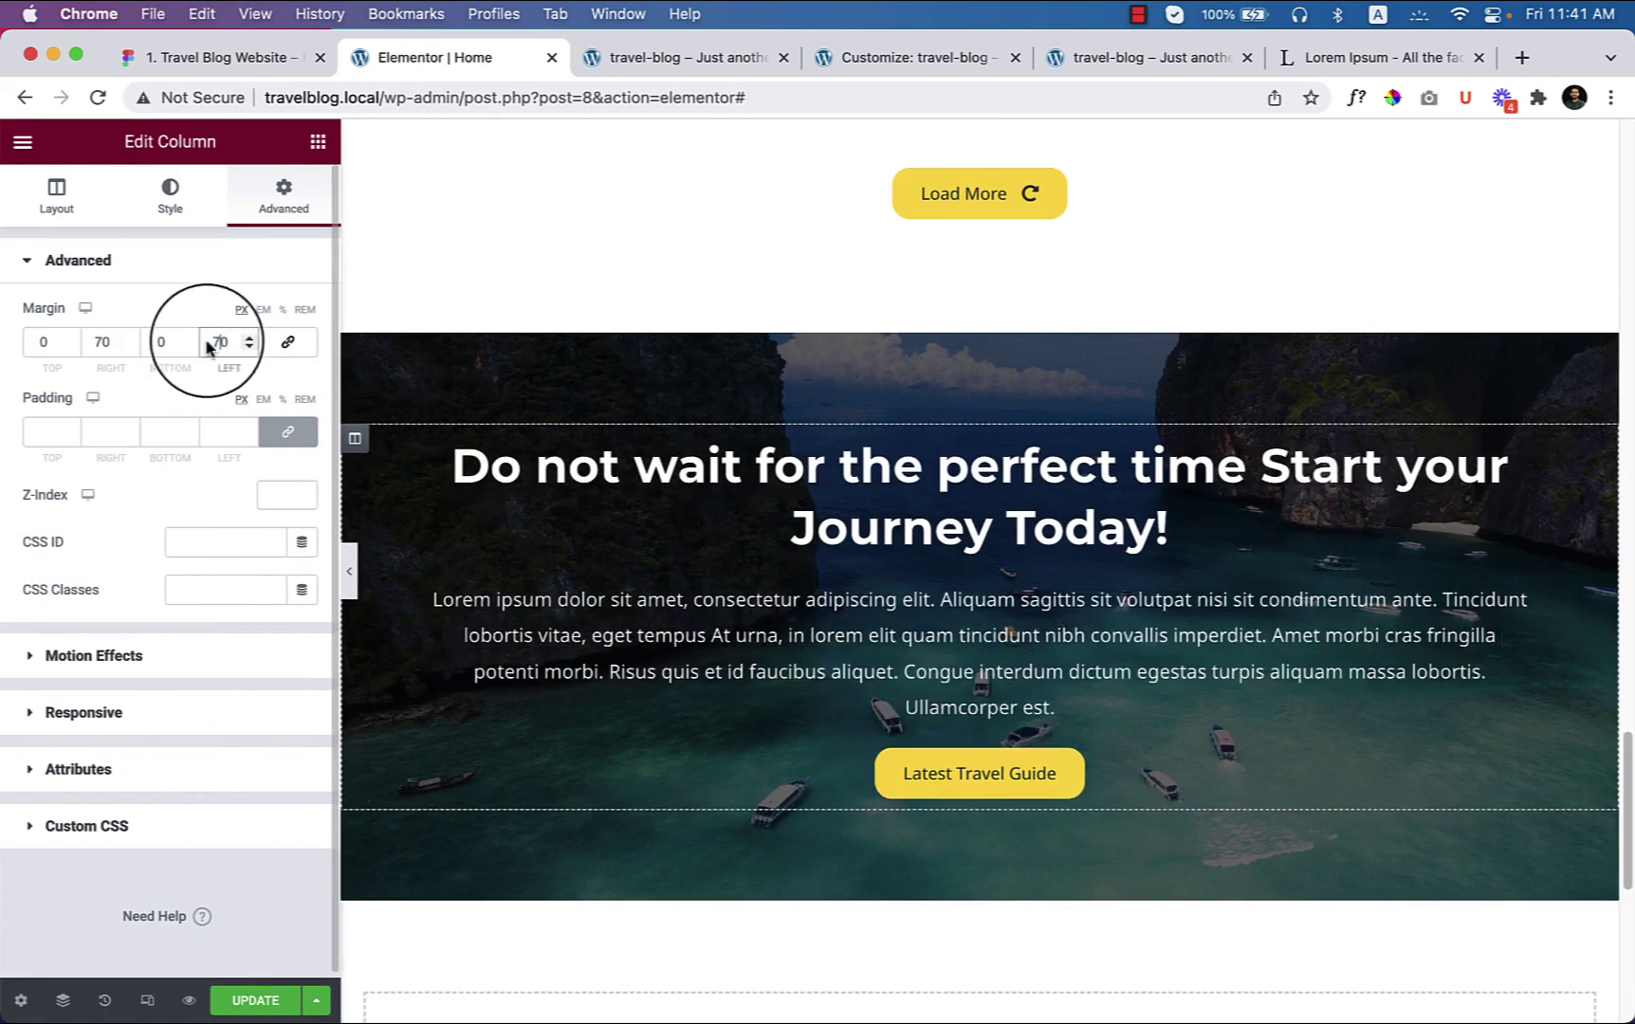
left_click(351, 562)
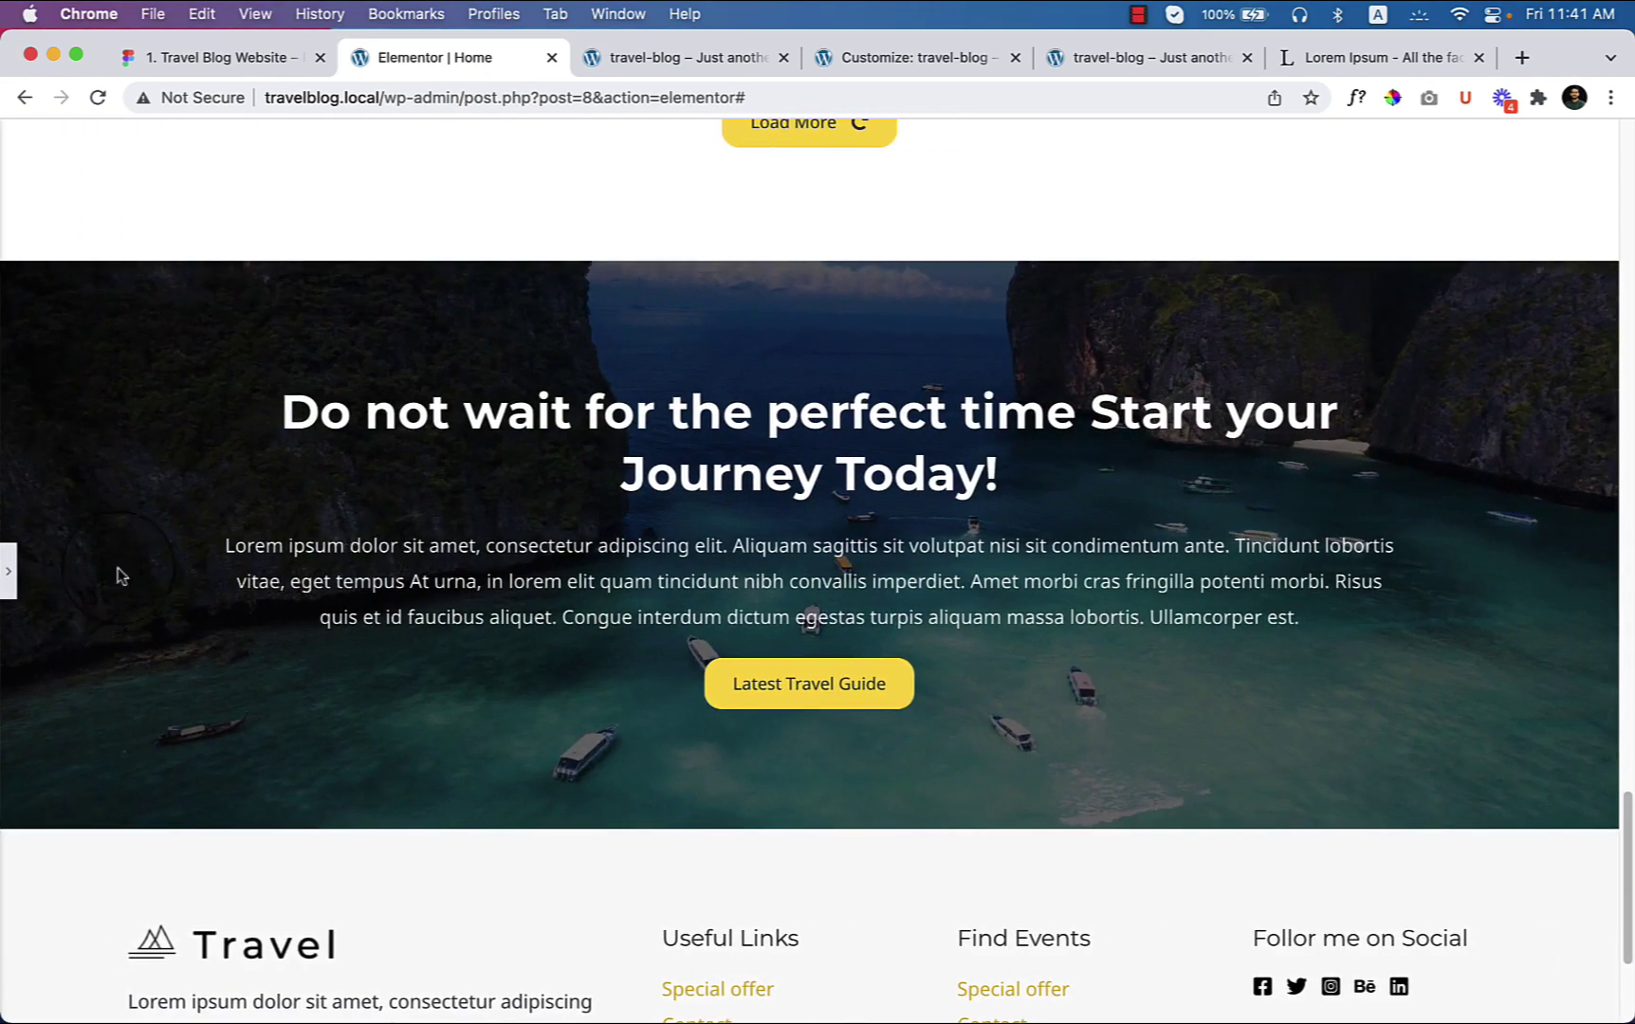
left_click(9, 574)
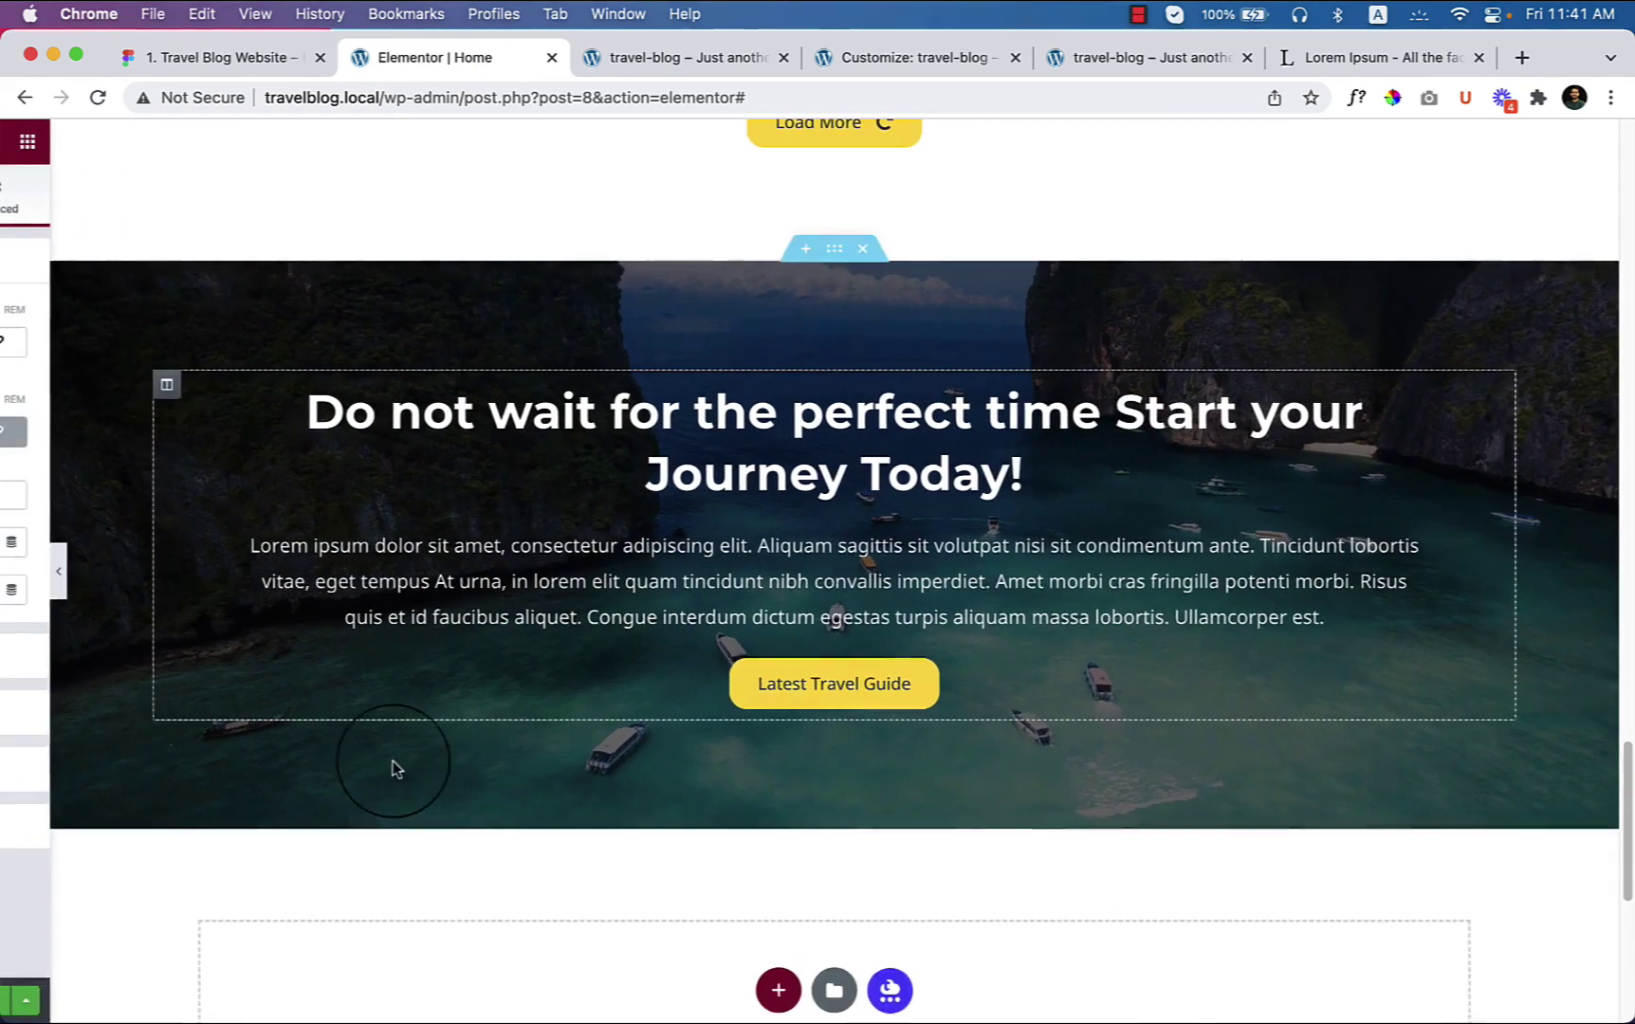